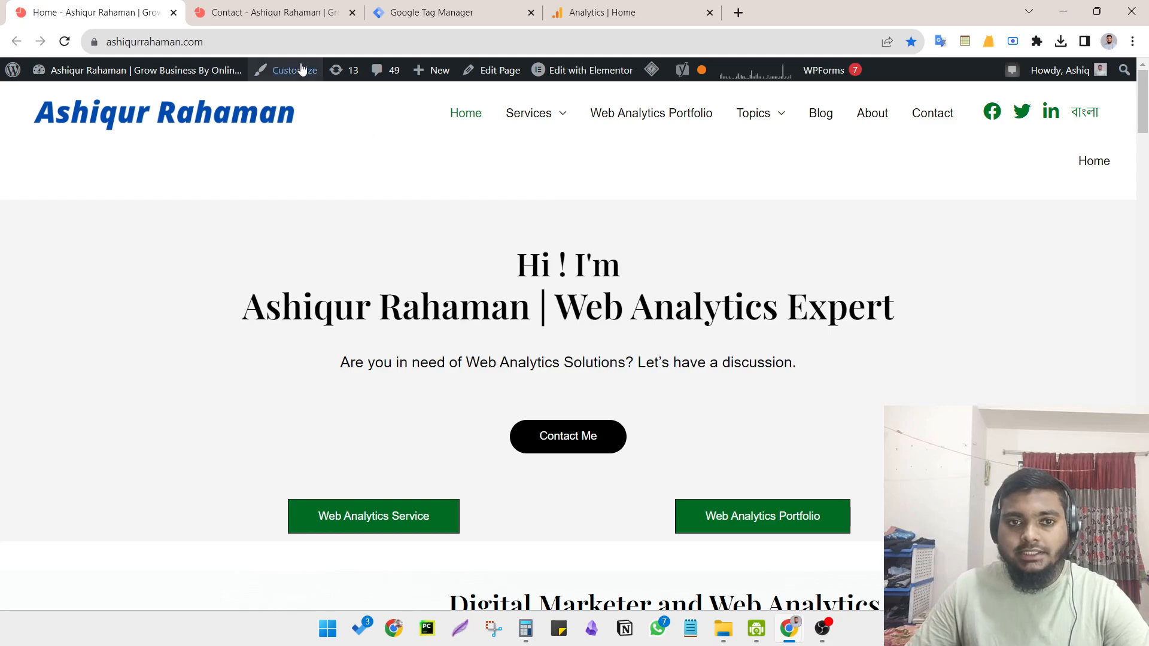
# - Examine the website's Contact page, including its introduction, other contact info and the contact form fields
pyautogui.click(302, 14)
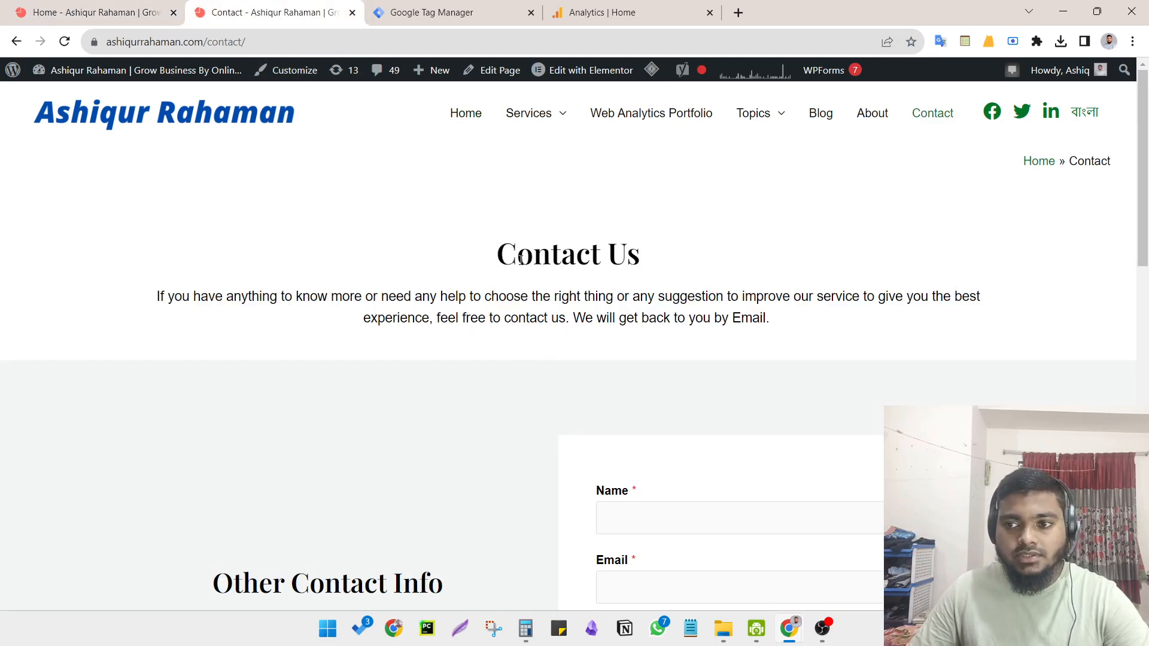
pyautogui.scroll(-5, 681, 273)
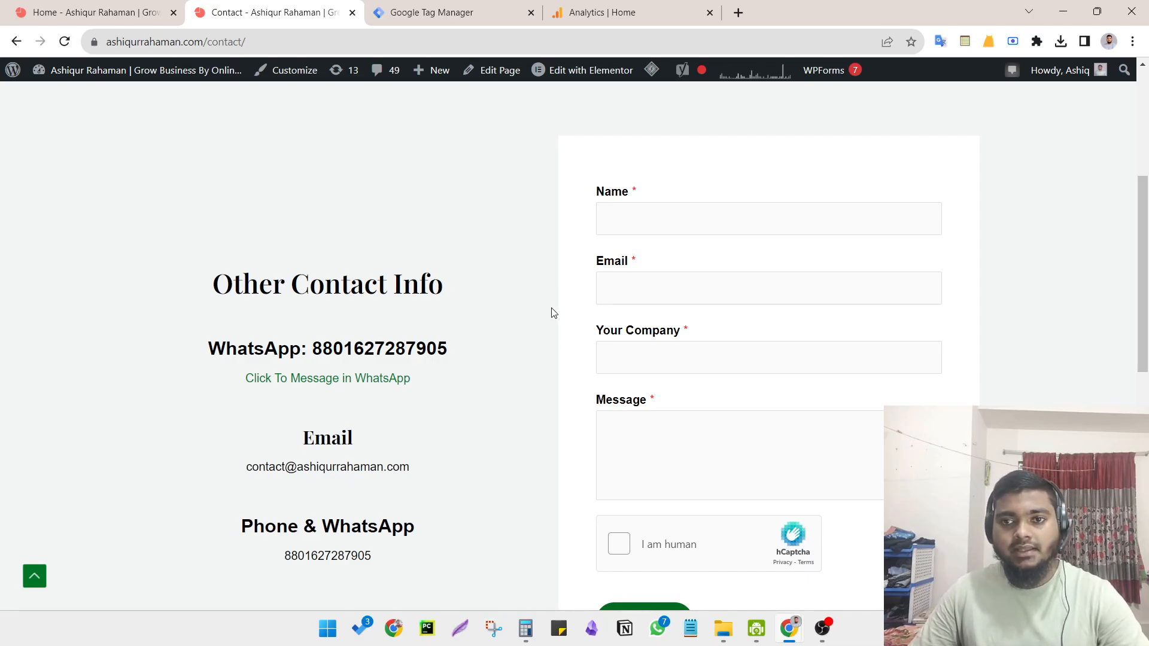
pyautogui.scroll(5, 542, 242)
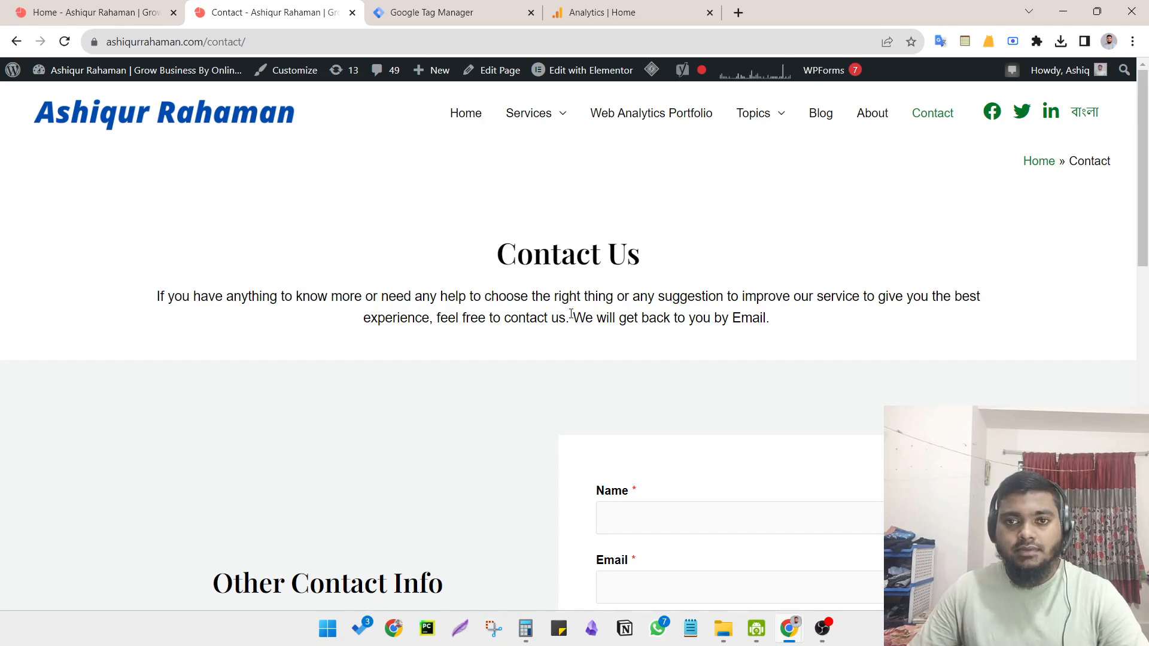
pyautogui.scroll(-2, 566, 341)
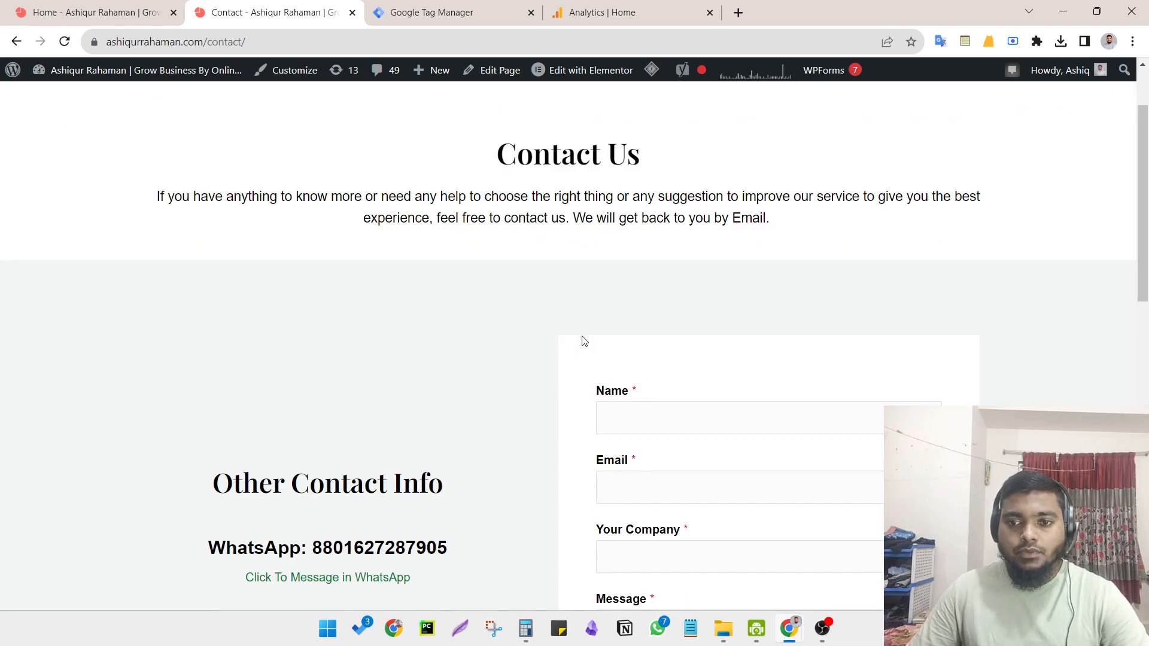
pyautogui.scroll(-3, 562, 341)
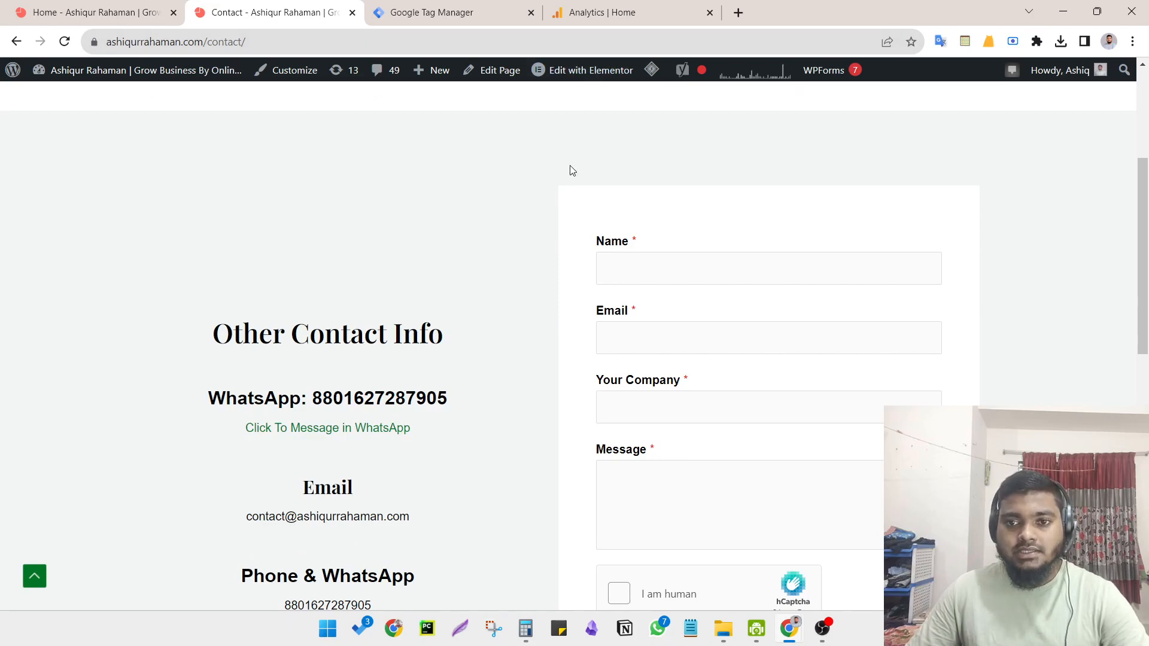
pyautogui.scroll(5, 605, 233)
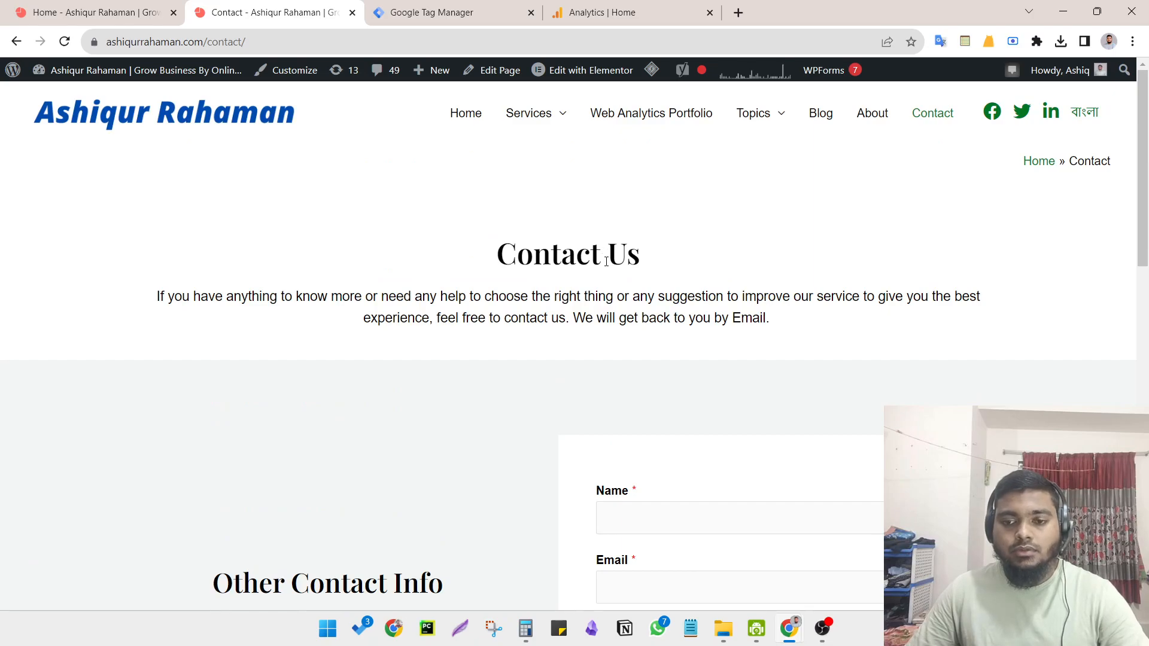
pyautogui.scroll(-3, 594, 272)
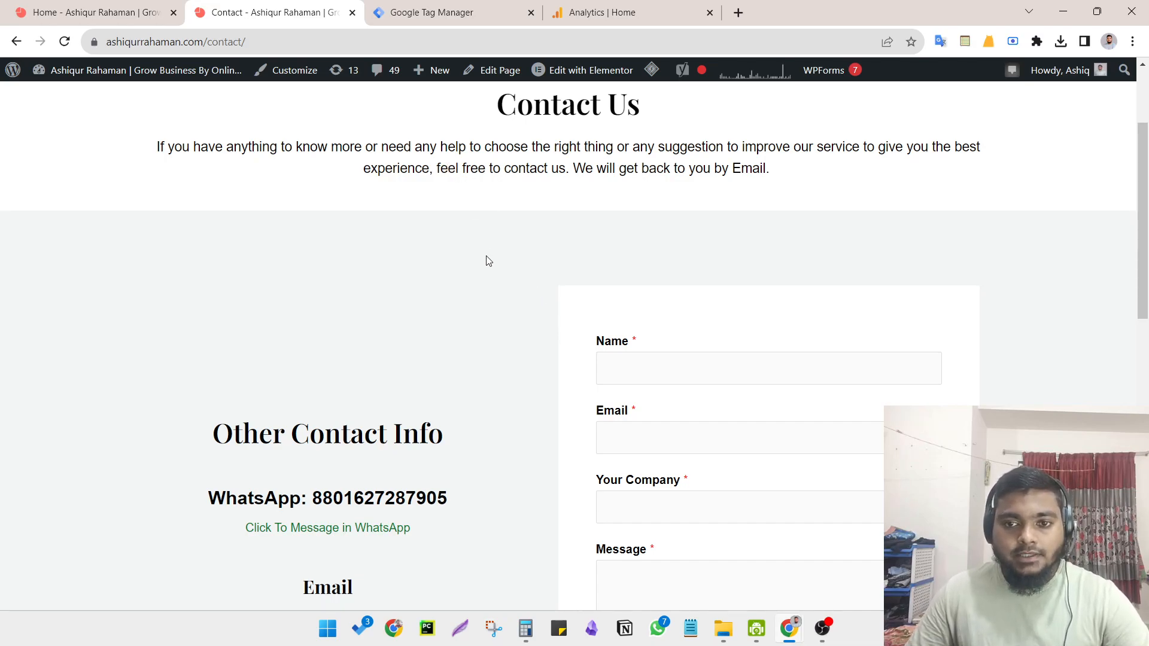
pyautogui.scroll(2, 508, 272)
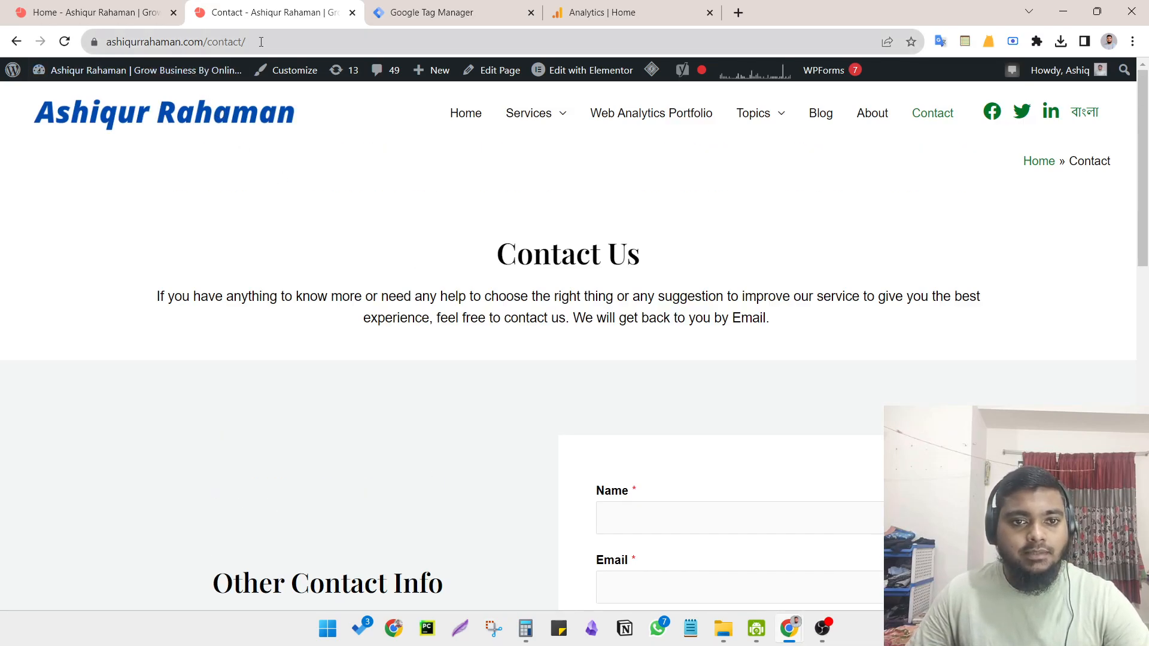
# - Start preview mode for the Google Tag Manager container and connect Tag Assistant to the website
pyautogui.click(393, 20)
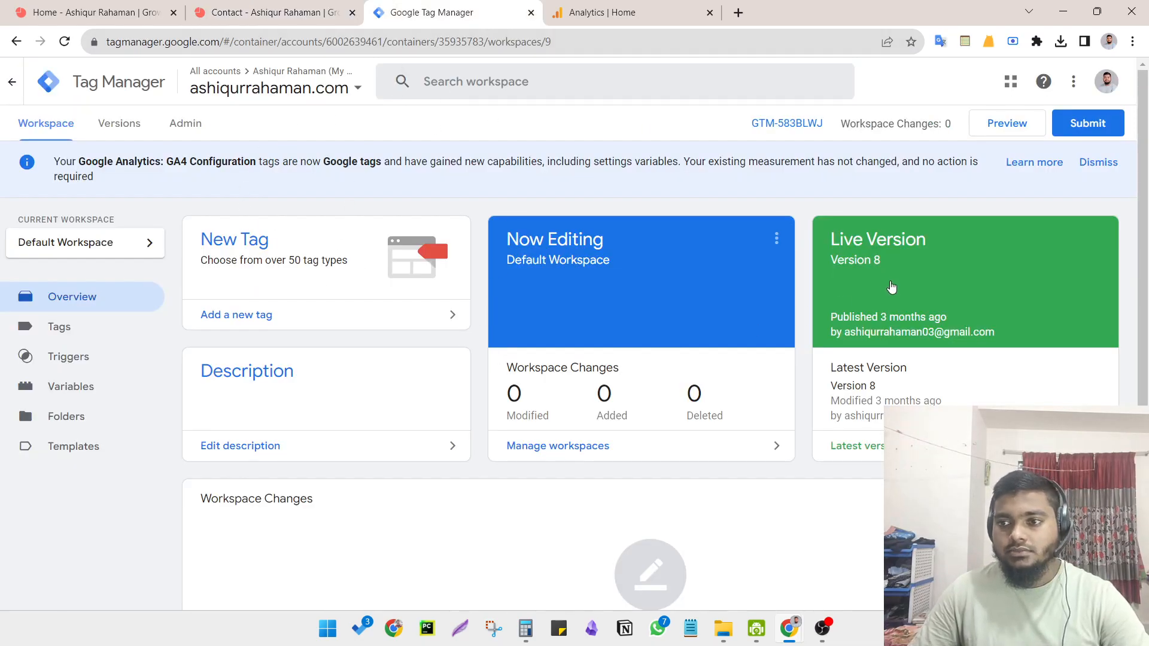
pyautogui.click(991, 122)
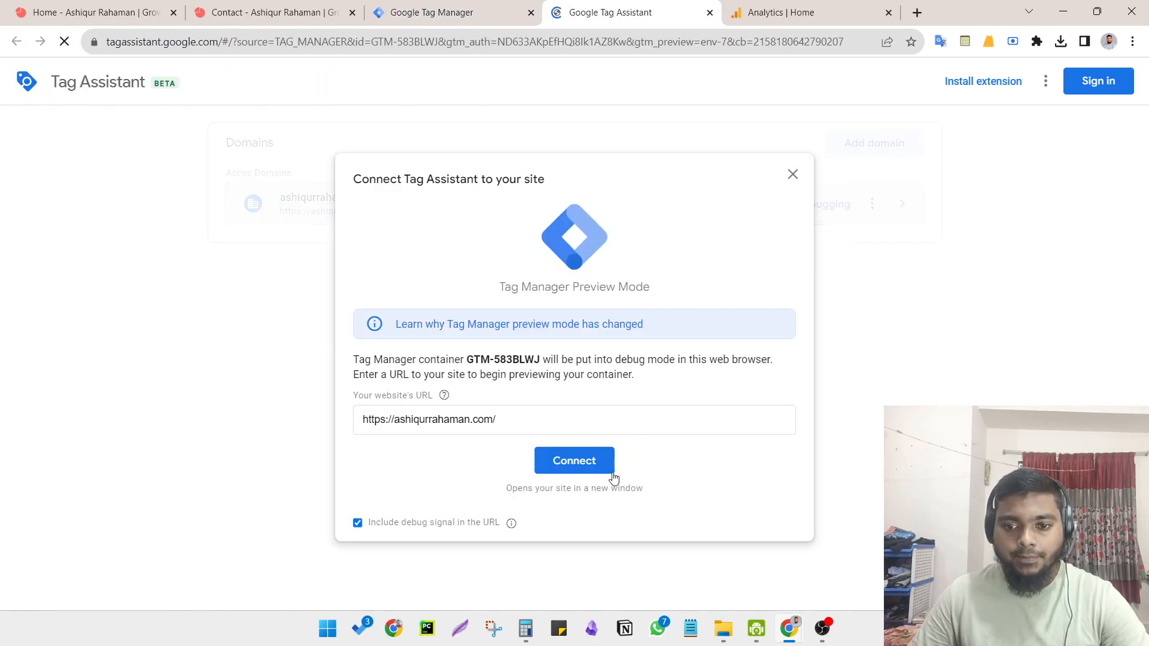
pyautogui.click(596, 470)
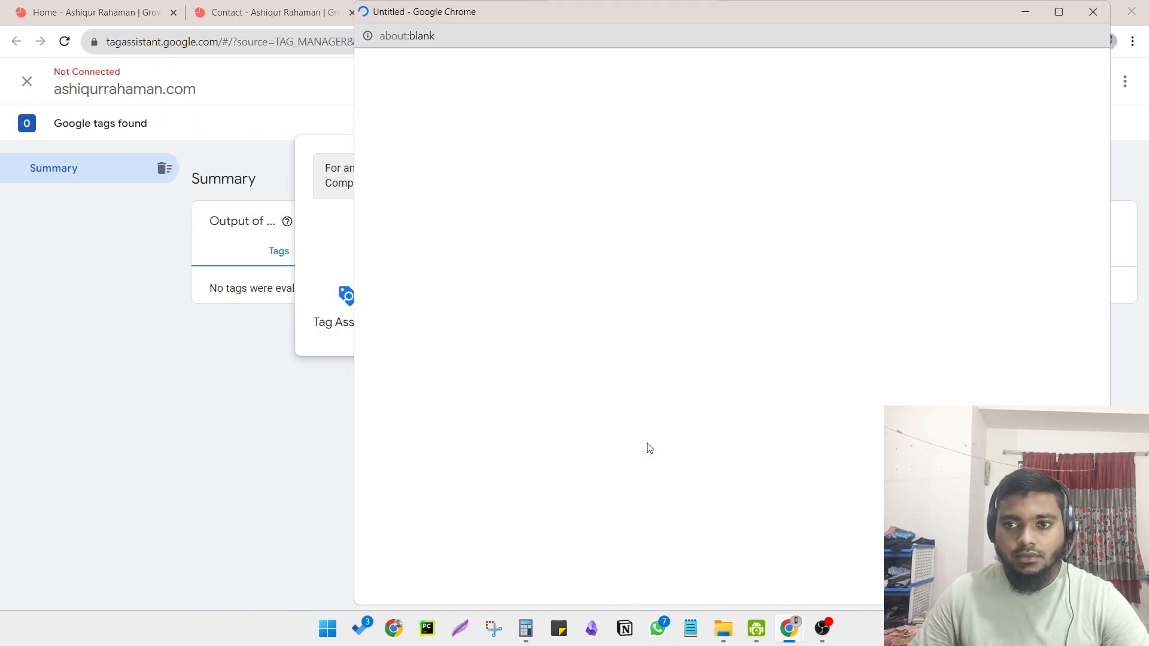
pyautogui.moveTo(652, 13); pyautogui.dragTo(673, 60)
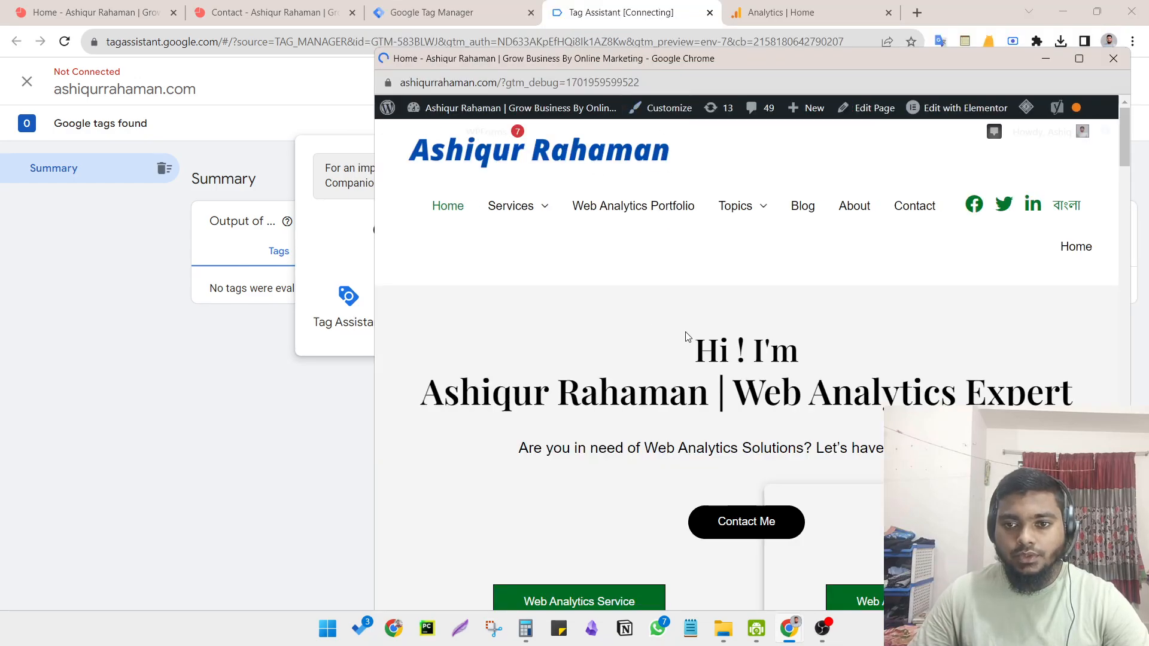
pyautogui.click(105, 282)
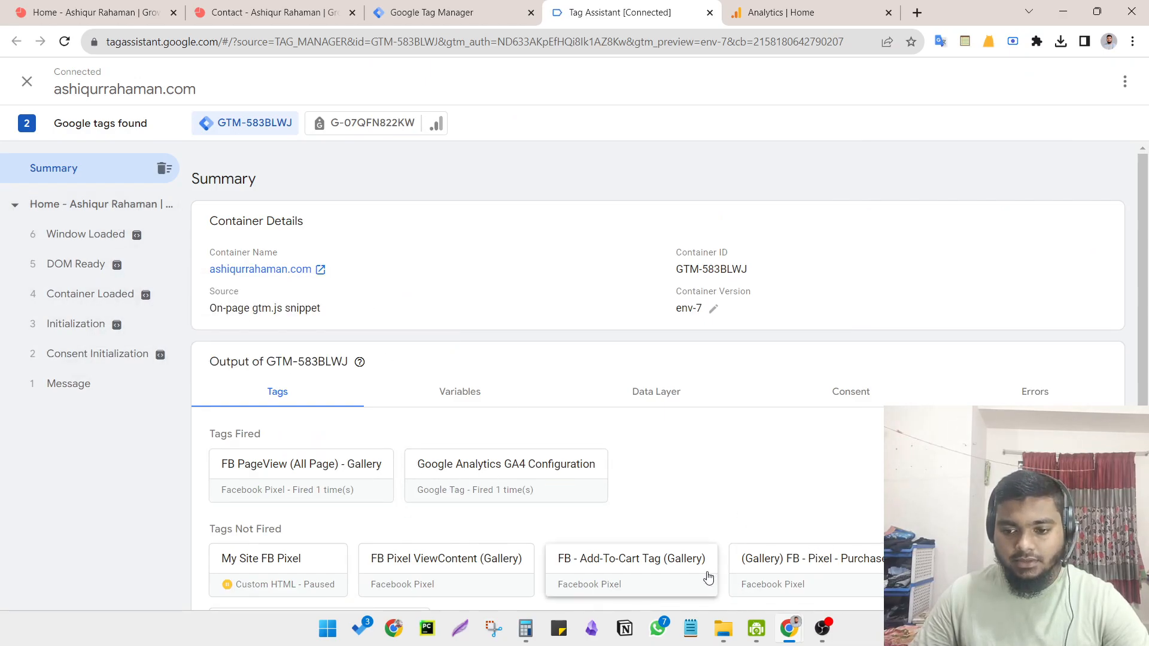
# - Go to the Contact page in the debugged site window and arrange that window so the Tag Assistant events stay visible
pyautogui.moveTo(789, 629)
pyautogui.click(658, 554)
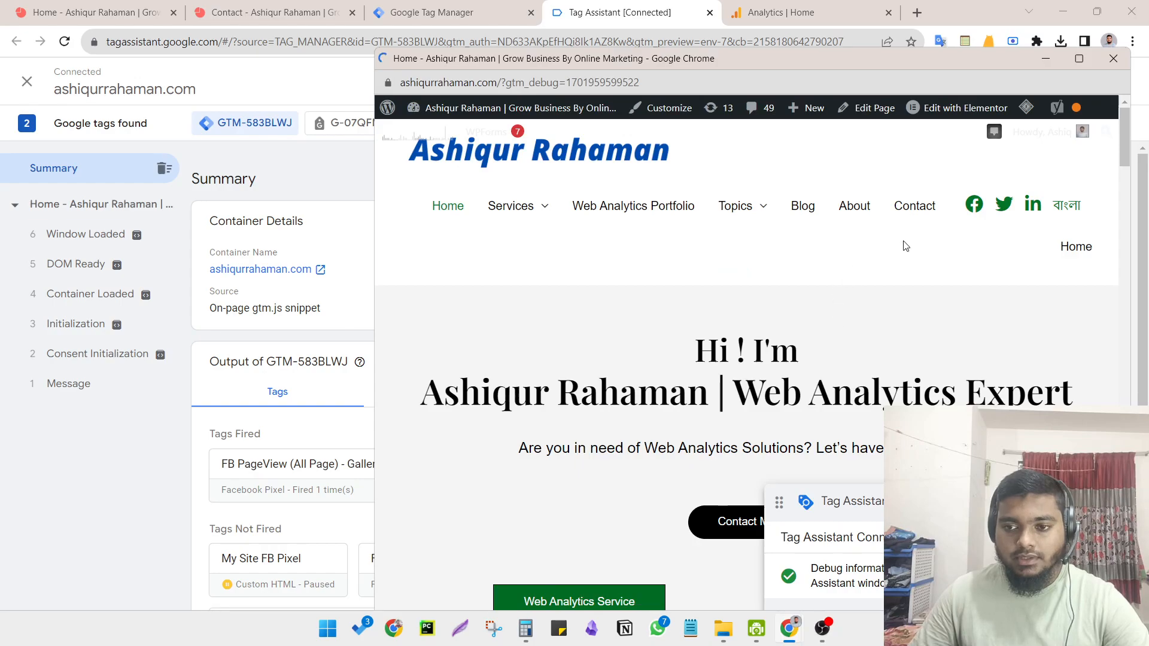
pyautogui.click(905, 206)
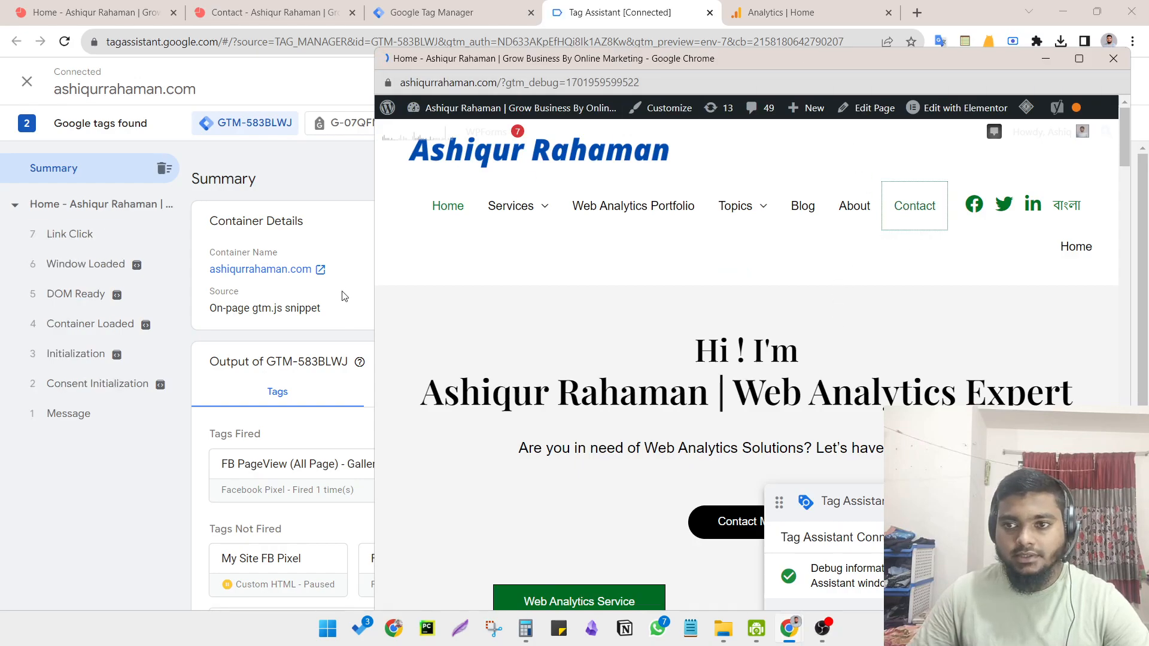
pyautogui.moveTo(375, 279); pyautogui.dragTo(570, 276)
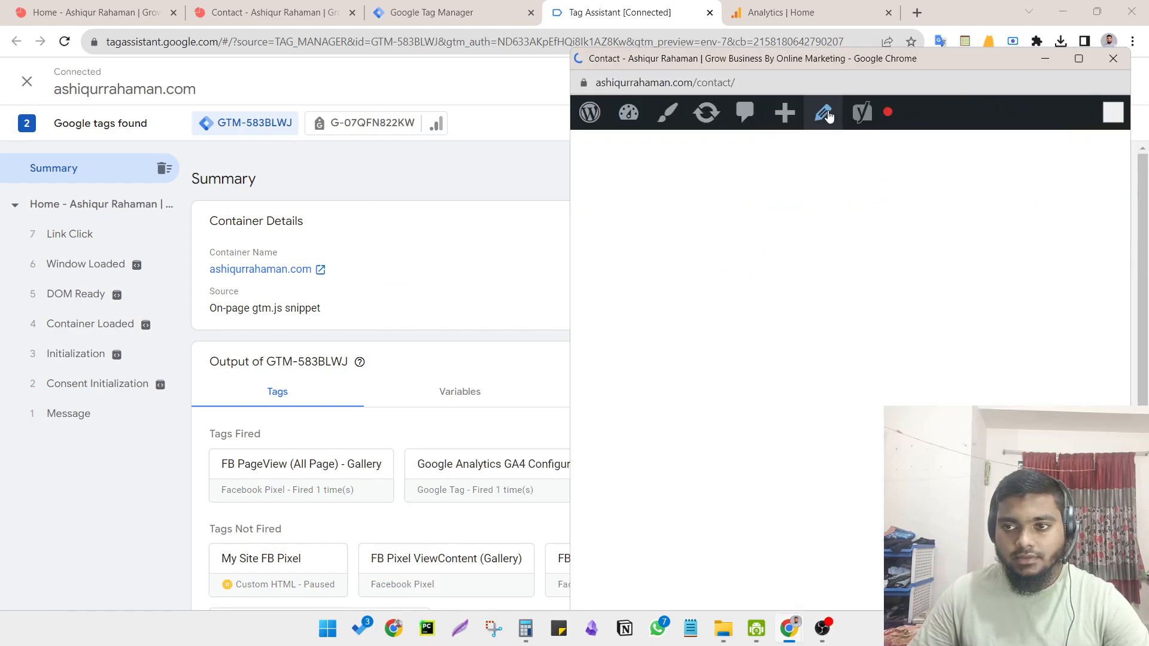
pyautogui.moveTo(845, 61); pyautogui.dragTo(836, 27)
pyautogui.scroll(-10, 820, 328)
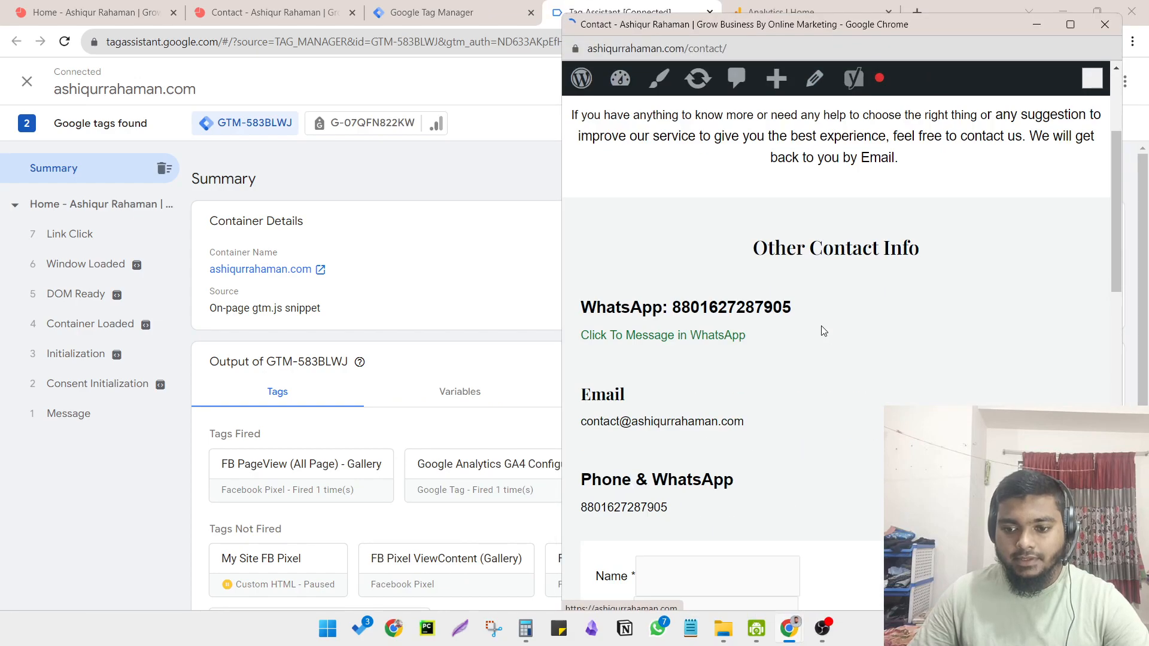
# - Autofill the contact form with the saved HealHealth profile and change the number in the email address
pyautogui.click(669, 198)
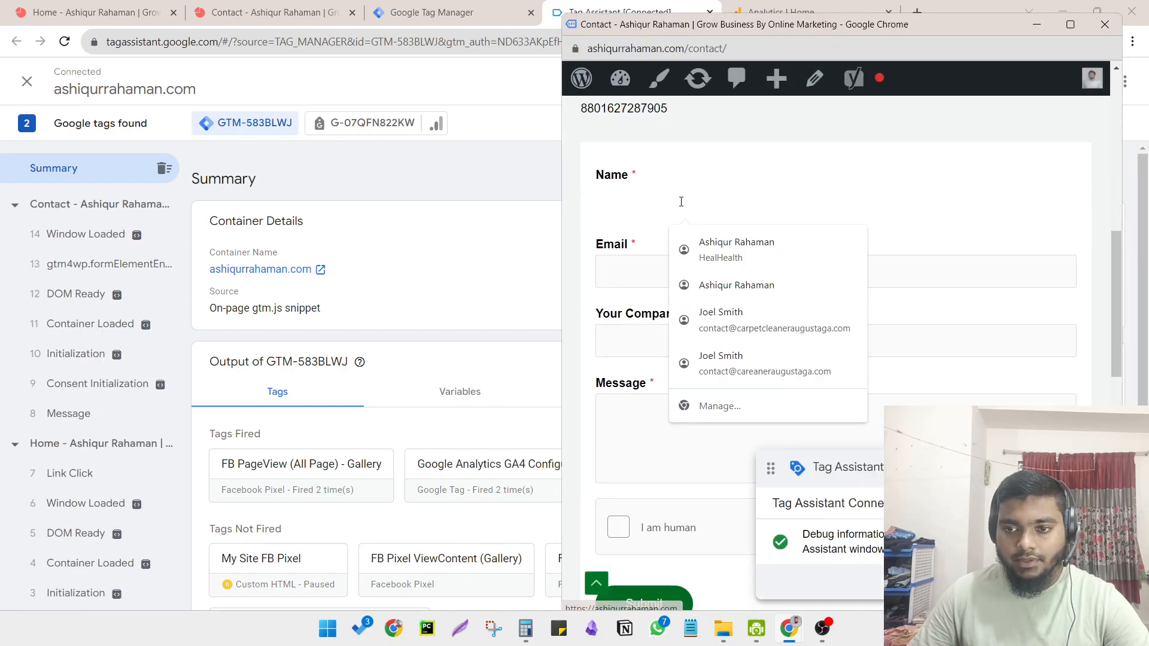
pyautogui.click(718, 249)
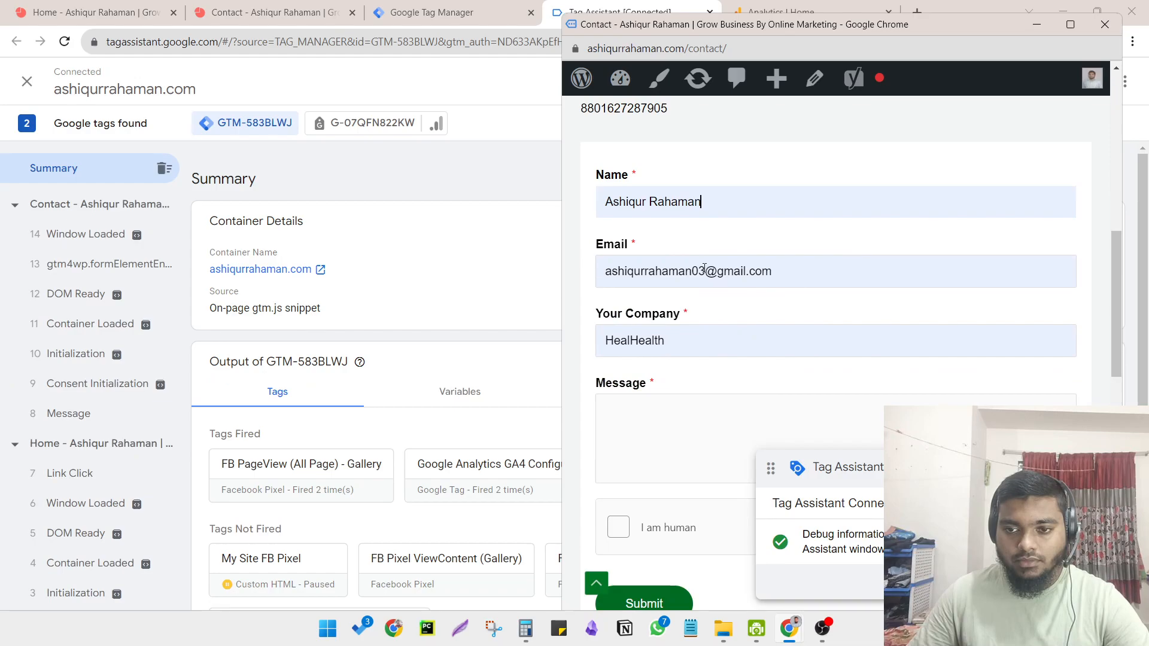
pyautogui.moveTo(704, 268); pyautogui.dragTo(593, 278)
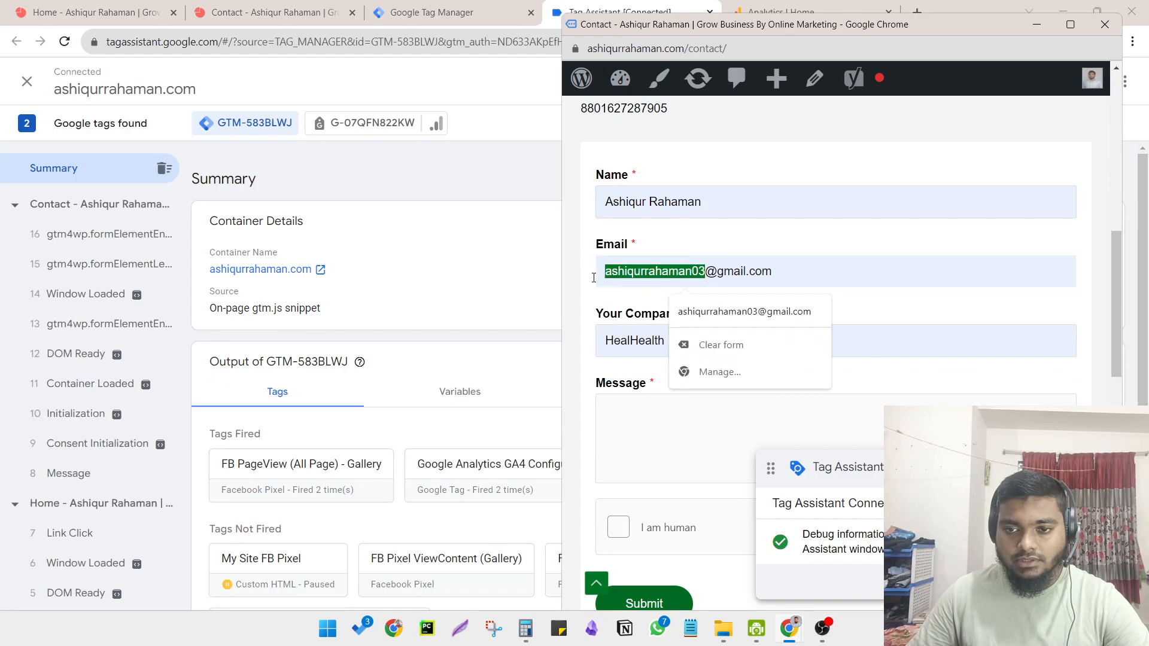
pyautogui.click(694, 271)
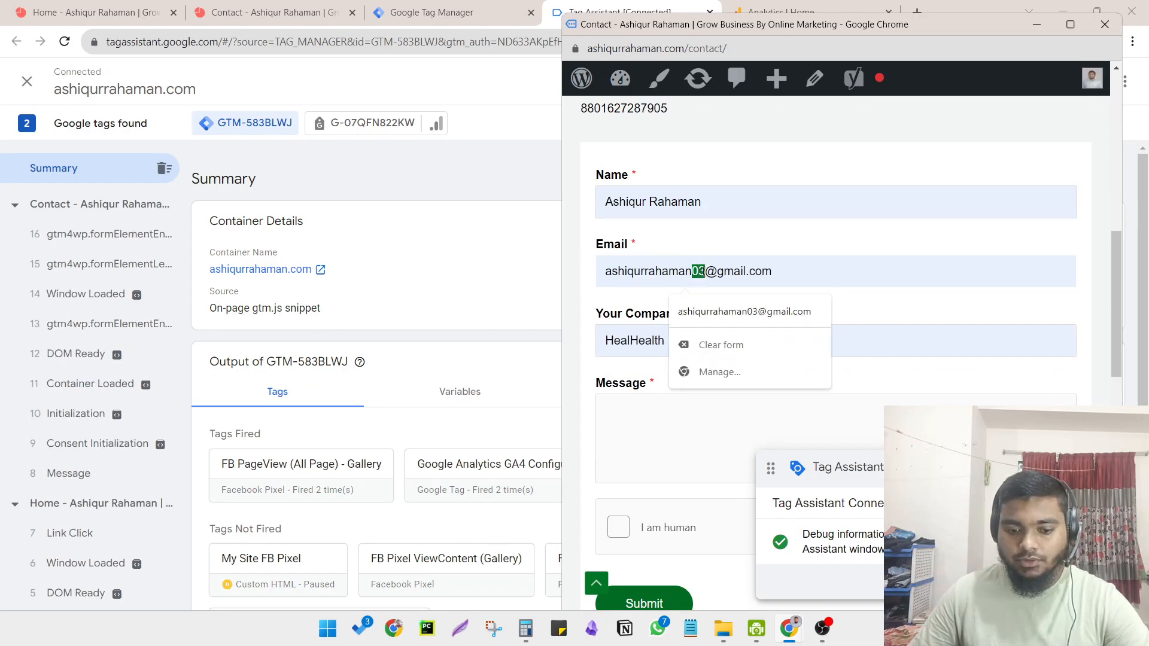
pyautogui.write('502')
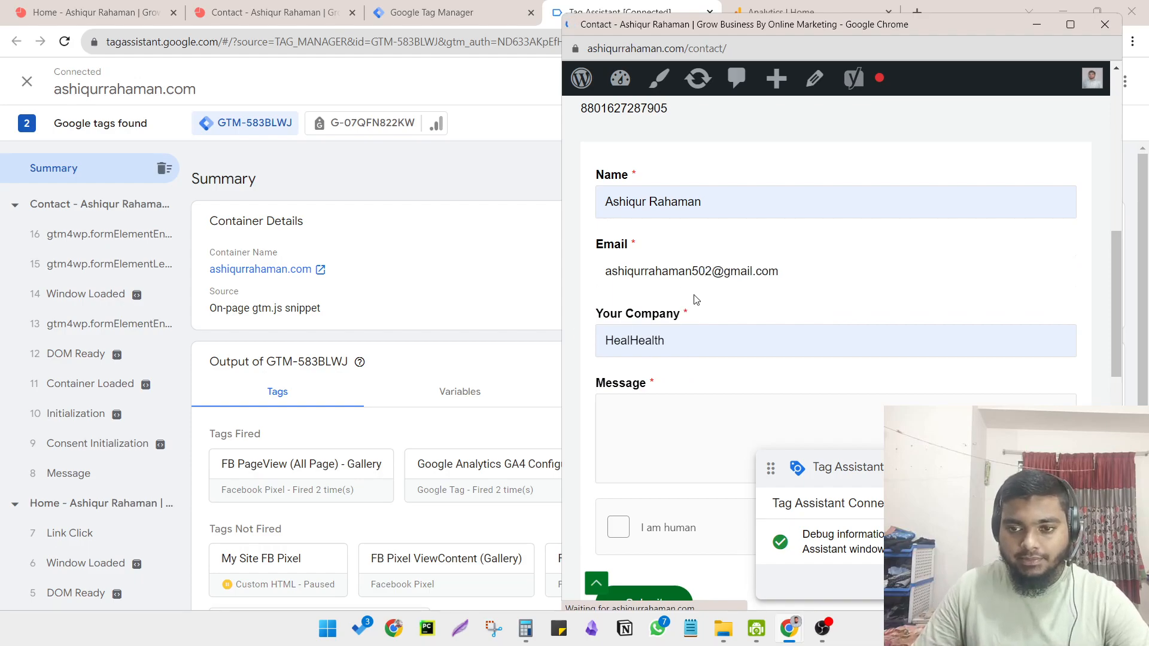
# - Set the form's company to "Demo" and enter "Test" as the message
pyautogui.click(686, 308)
pyautogui.doubleClick(649, 344)
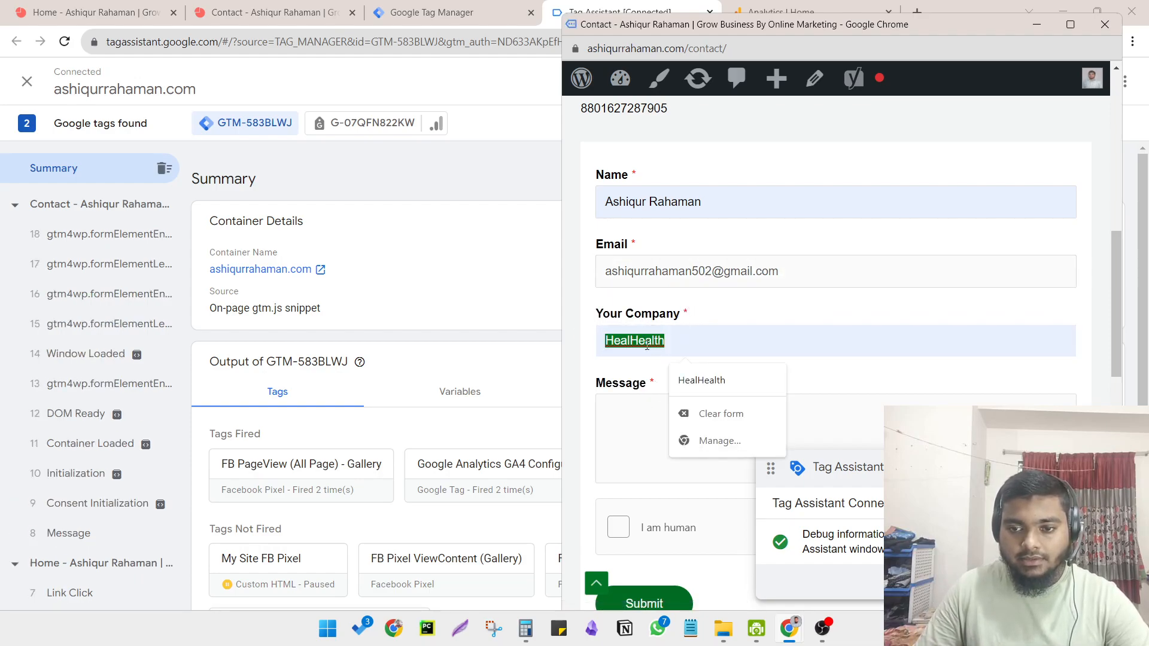
pyautogui.write('Demo')
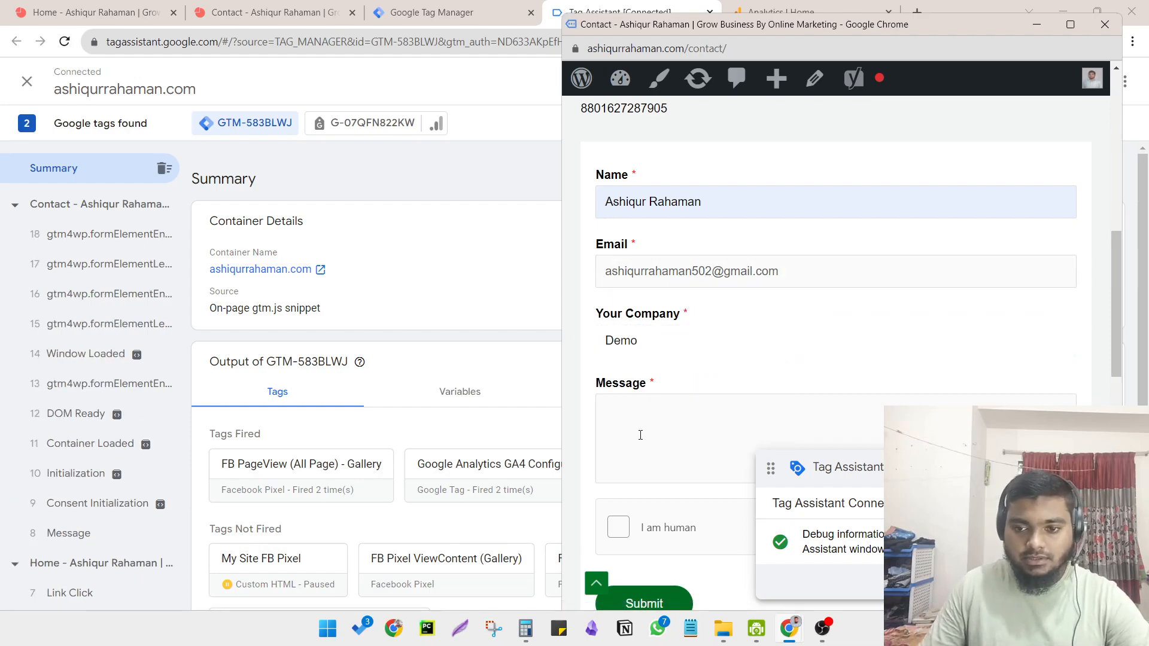
pyautogui.click(637, 439)
pyautogui.write('Test')
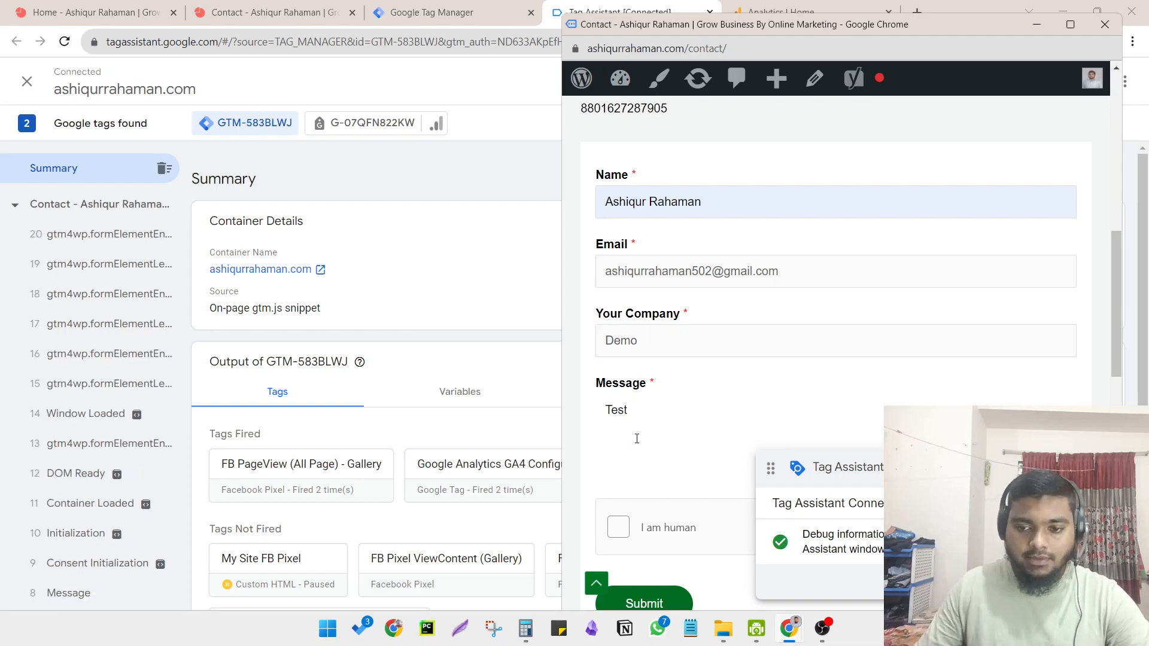
# - Complete the hCaptcha human check, submit the contact form and check the page after submission
pyautogui.scroll(-2, 636, 439)
pyautogui.click(625, 390)
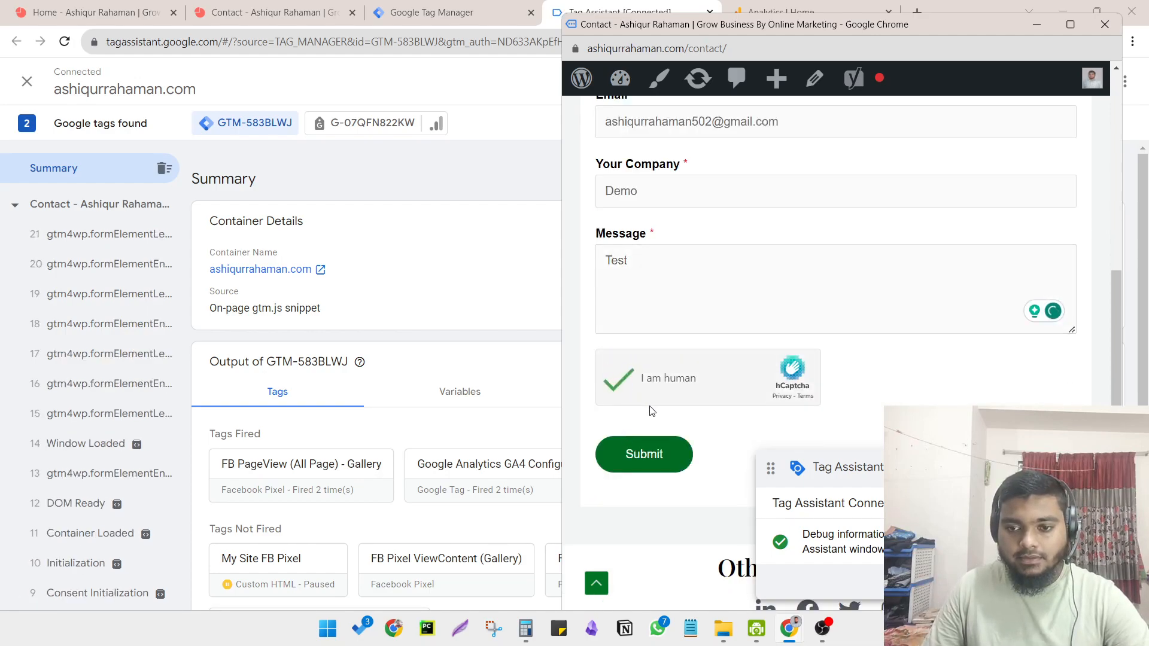
pyautogui.click(653, 464)
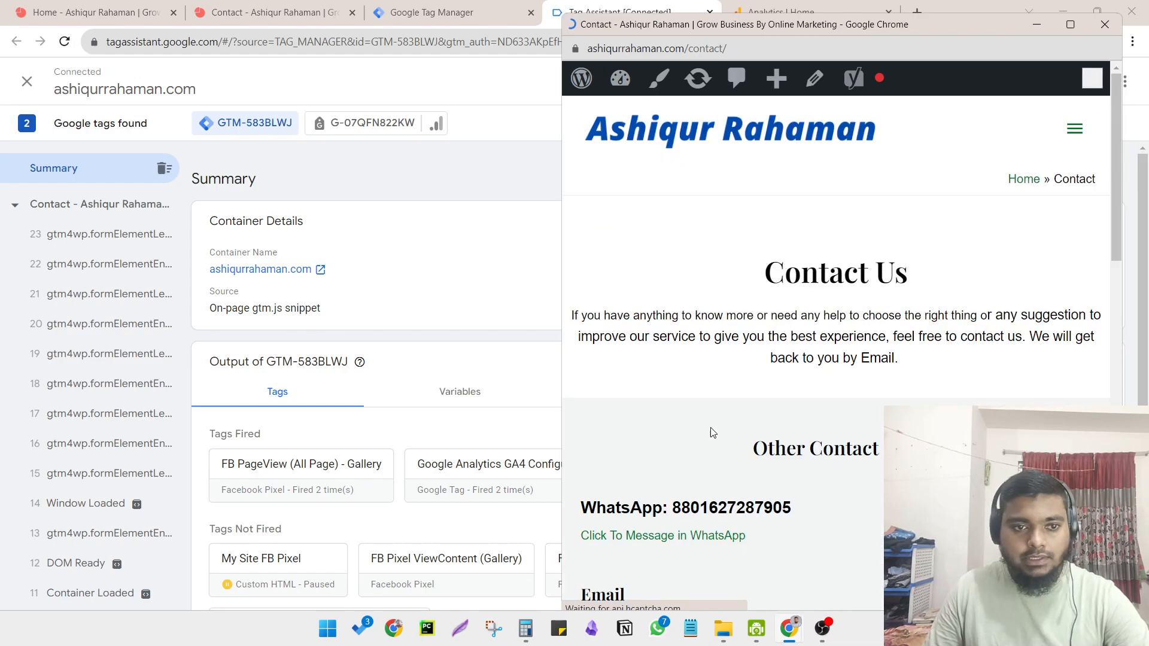
pyautogui.scroll(-3, 734, 411)
pyautogui.scroll(3, 775, 367)
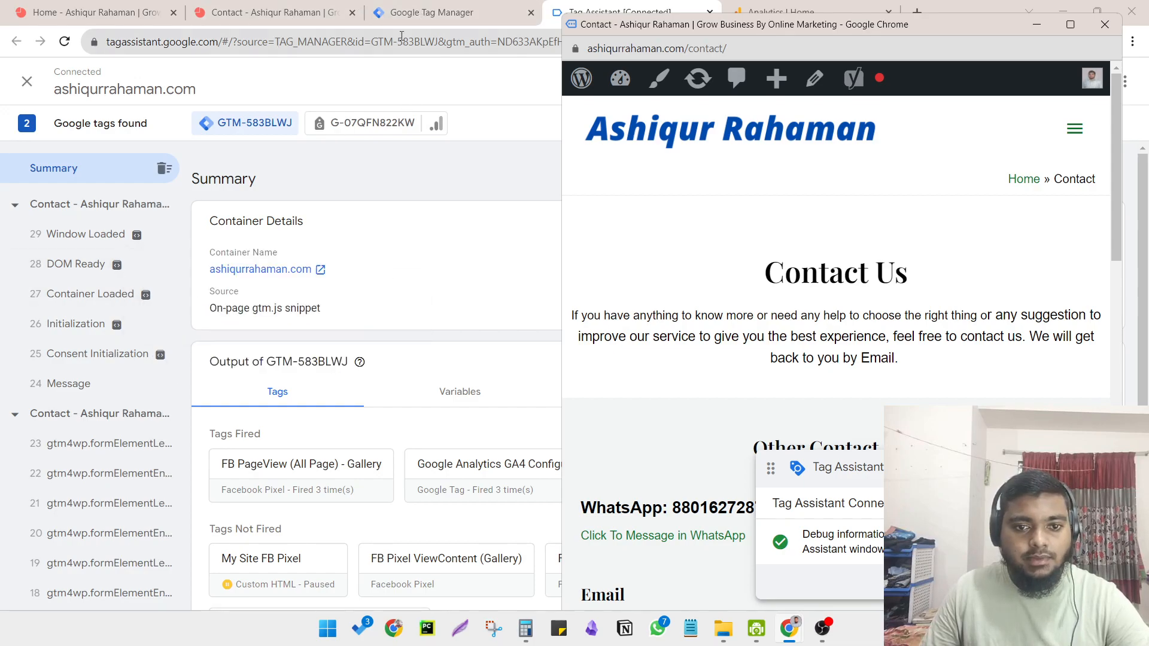
# - In Google Tag Manager, enable the built-in variables Form Element, Form Classes, Form ID, Form Target, Form URL and Form Text
pyautogui.click(413, 13)
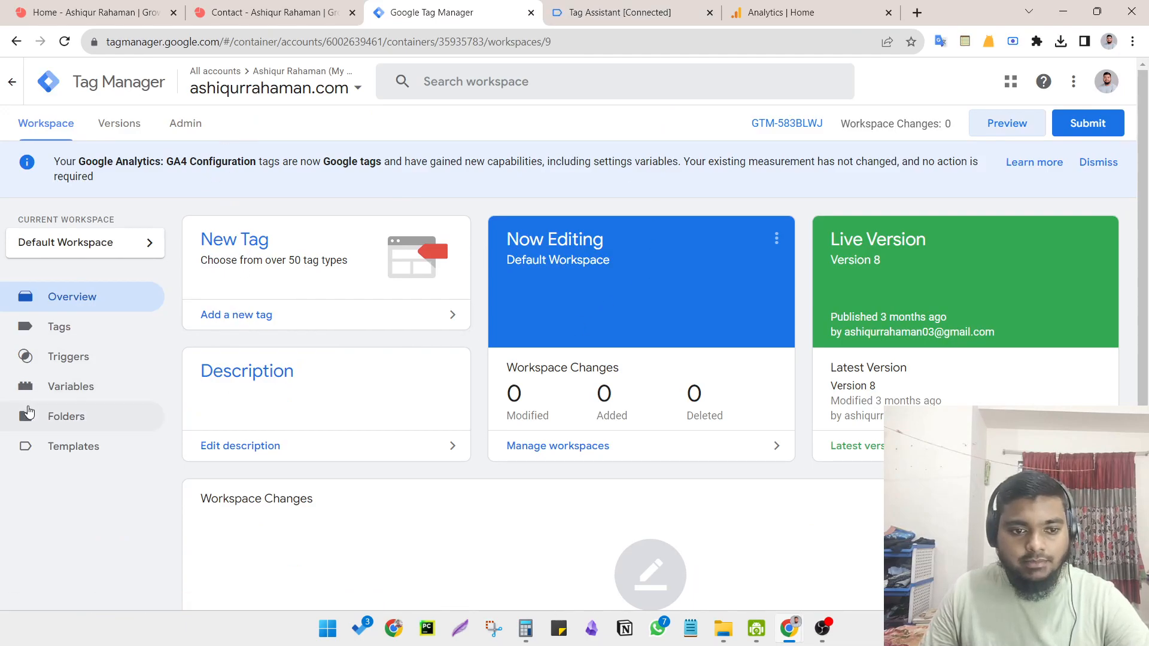
pyautogui.click(64, 418)
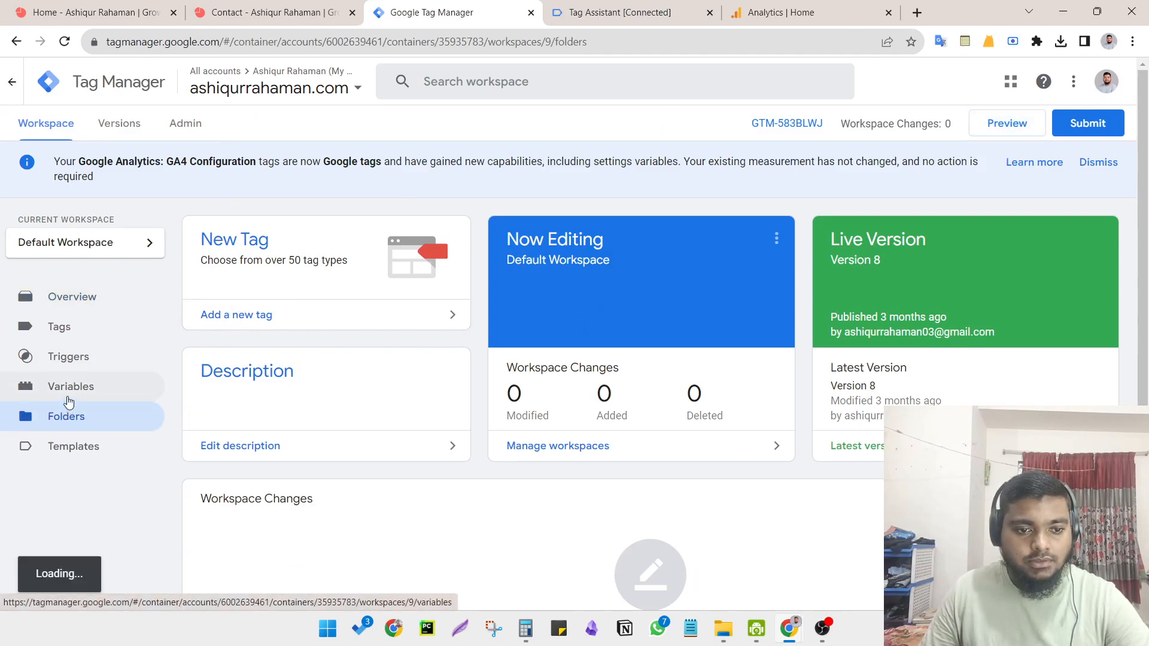
pyautogui.click(70, 391)
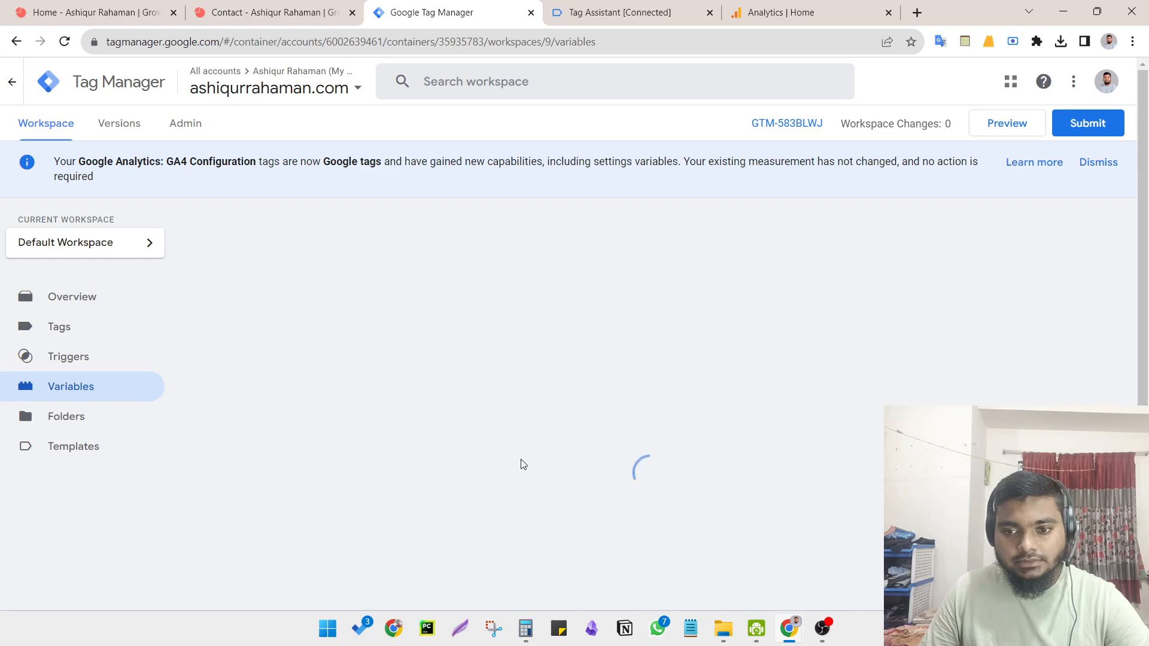
pyautogui.click(1055, 239)
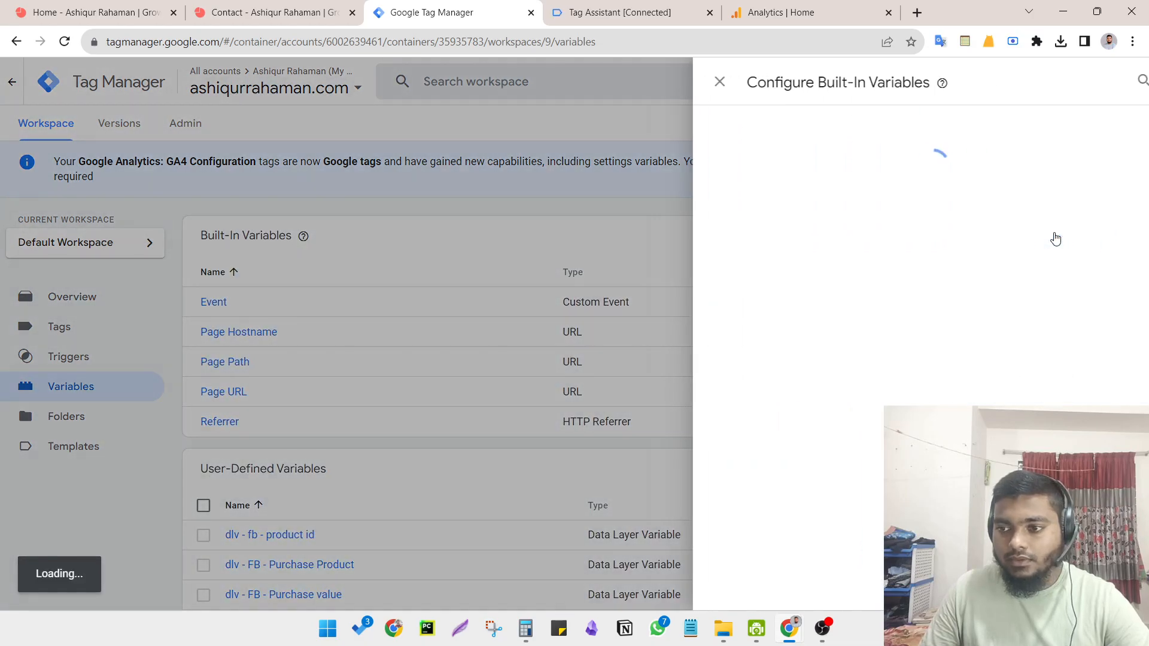
pyautogui.scroll(-4, 981, 308)
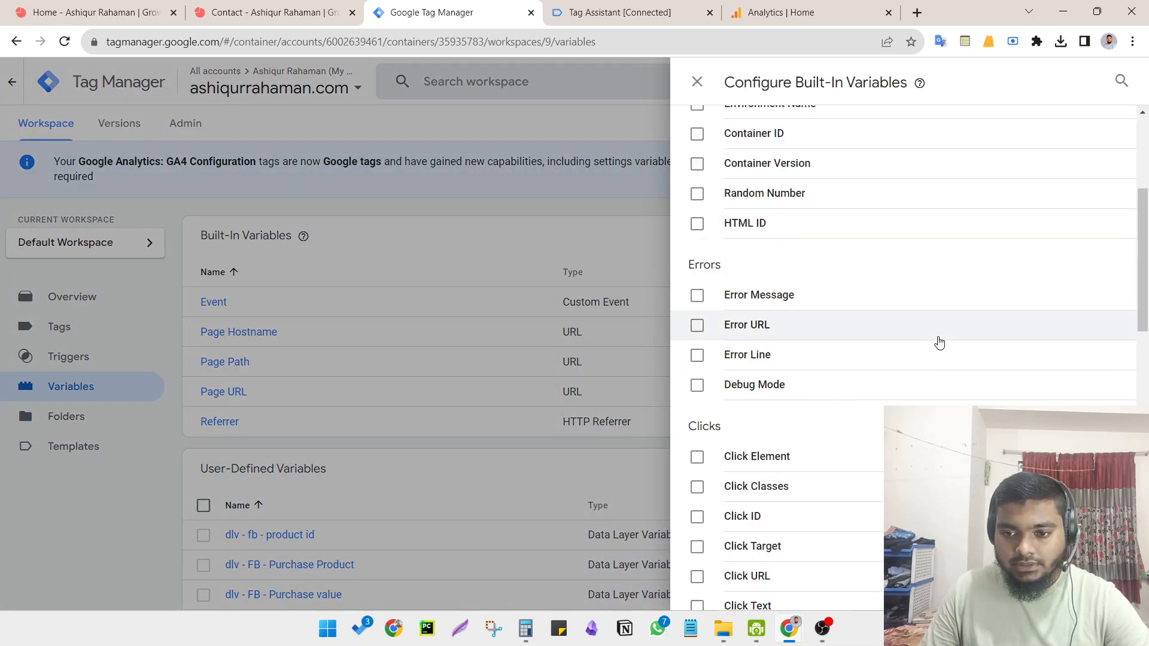
pyautogui.scroll(-6, 937, 341)
pyautogui.click(697, 329)
pyautogui.click(697, 360)
pyautogui.click(697, 390)
pyautogui.click(697, 420)
pyautogui.click(697, 450)
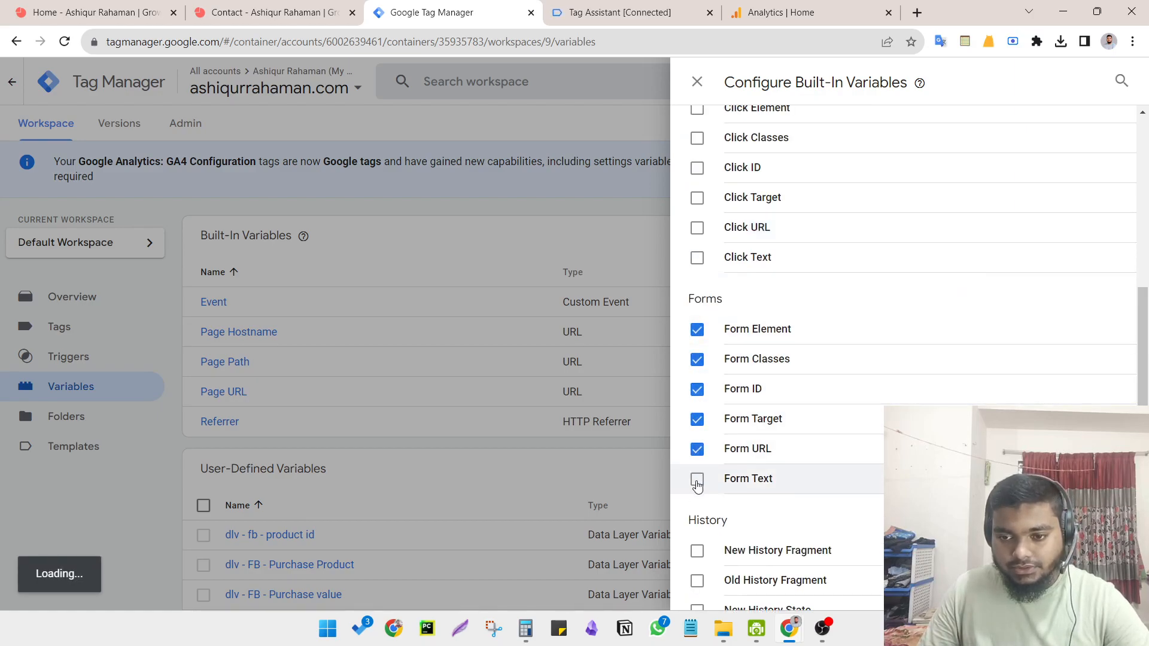
pyautogui.click(696, 480)
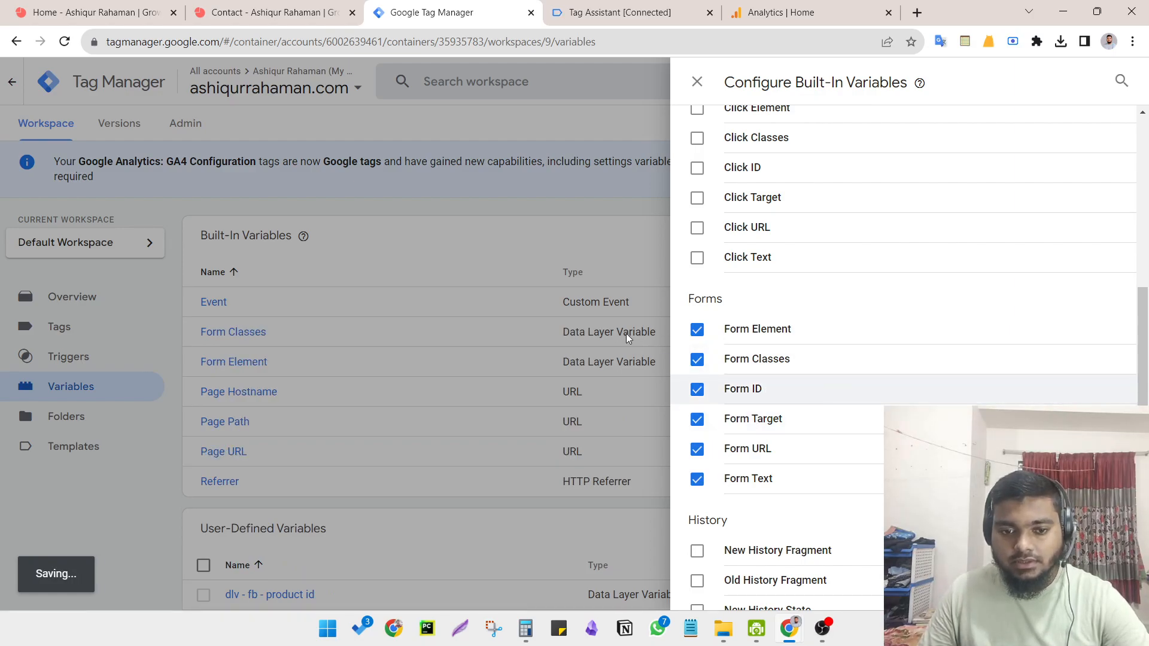
# - Close the built-in variables configuration
pyautogui.click(534, 214)
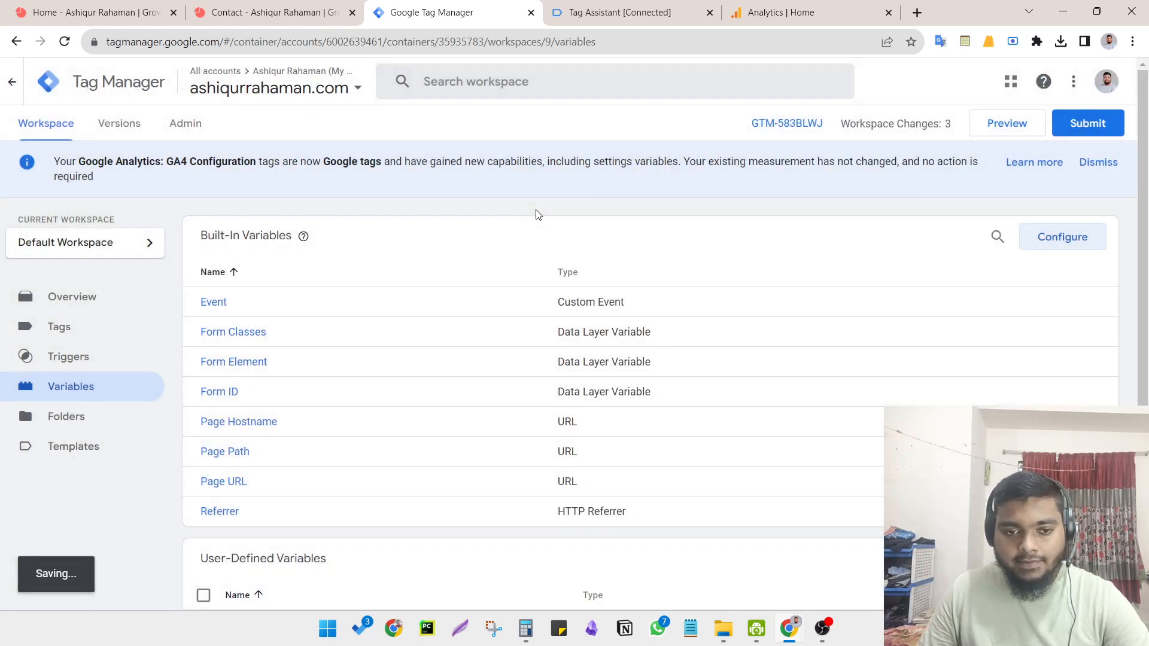
pyautogui.click(77, 358)
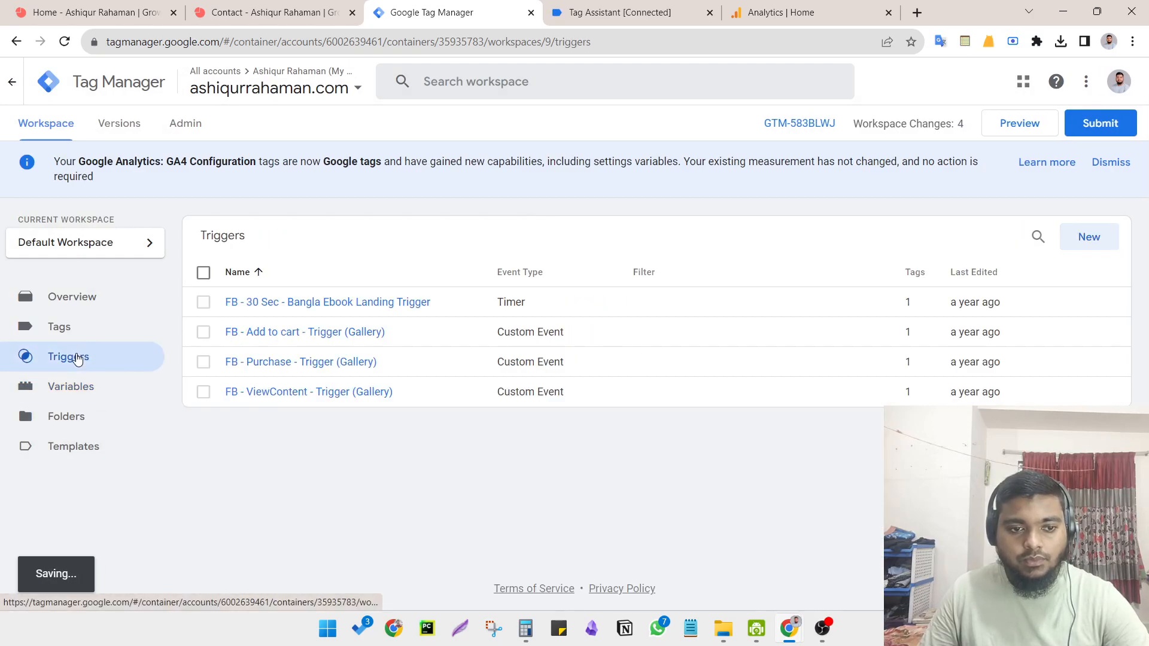
pyautogui.click(1088, 237)
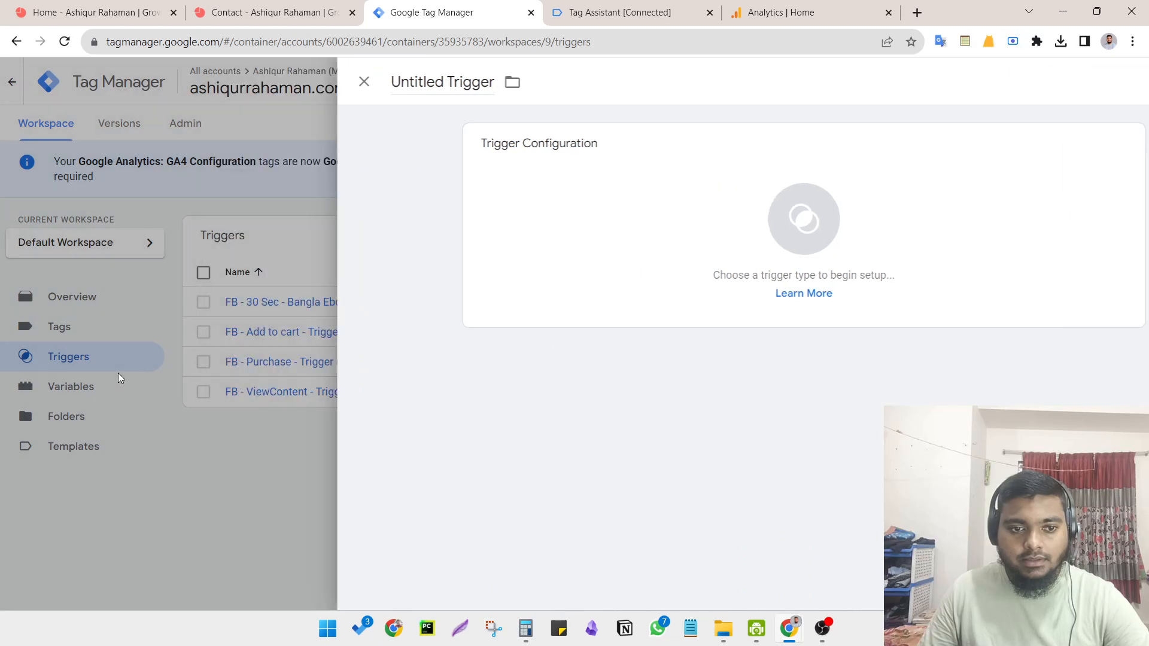
pyautogui.click(118, 373)
# - Start preview mode for the container, continue to the connected Tag Assistant session and open the site's Contact page in the debug window
pyautogui.click(1011, 131)
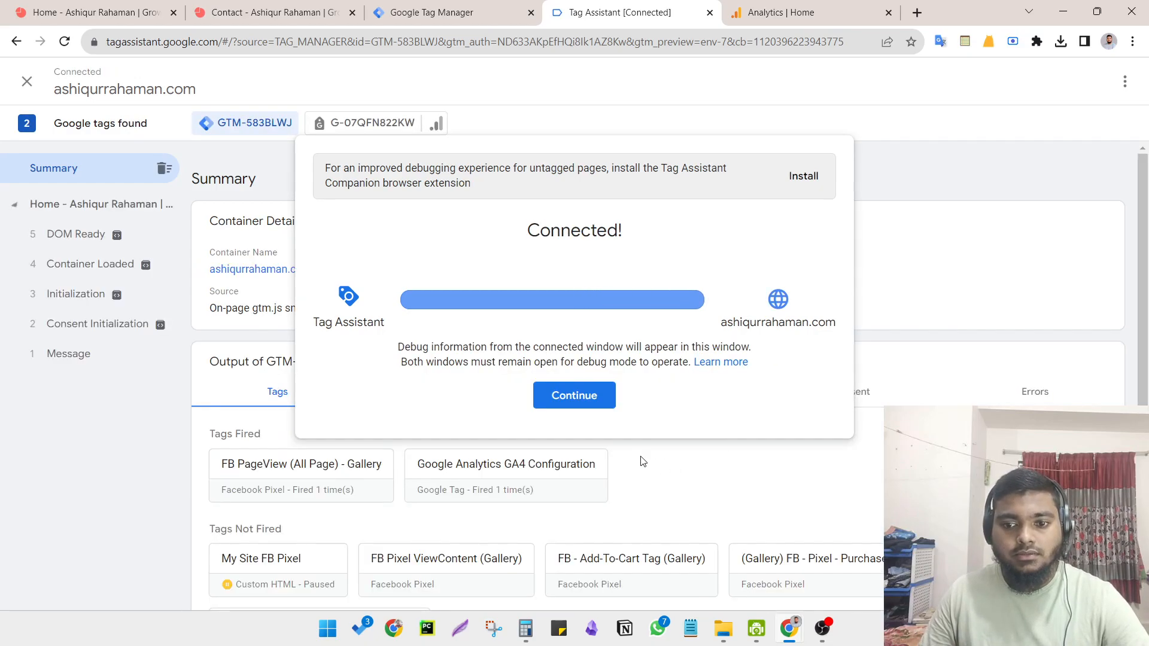
pyautogui.click(555, 398)
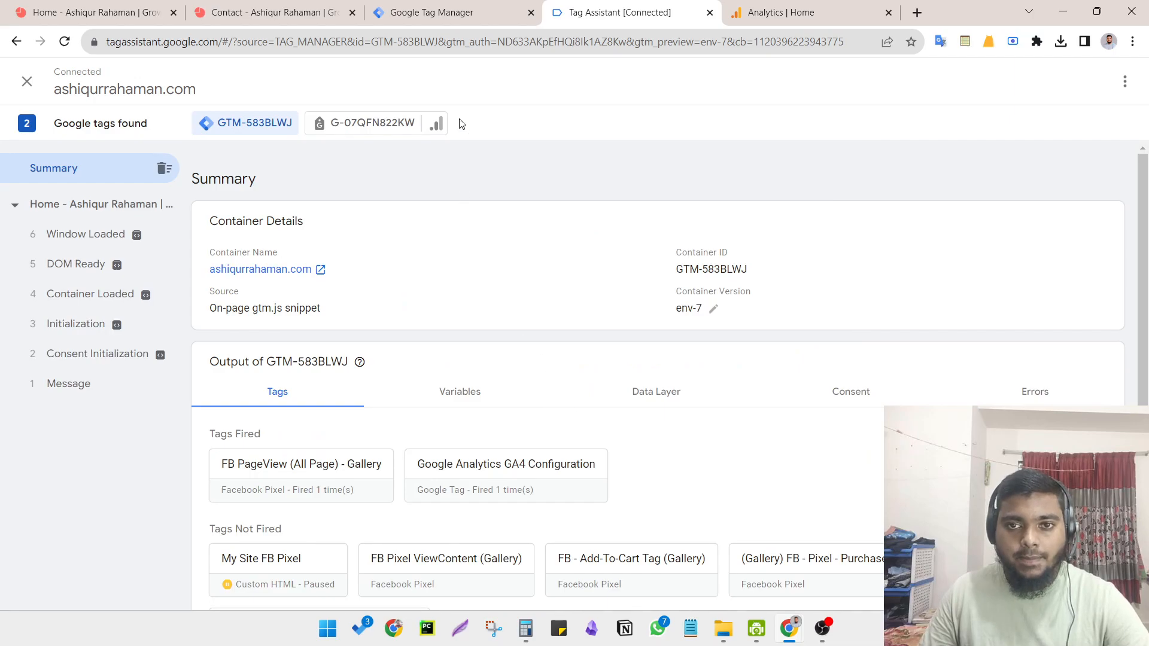
pyautogui.click(950, 555)
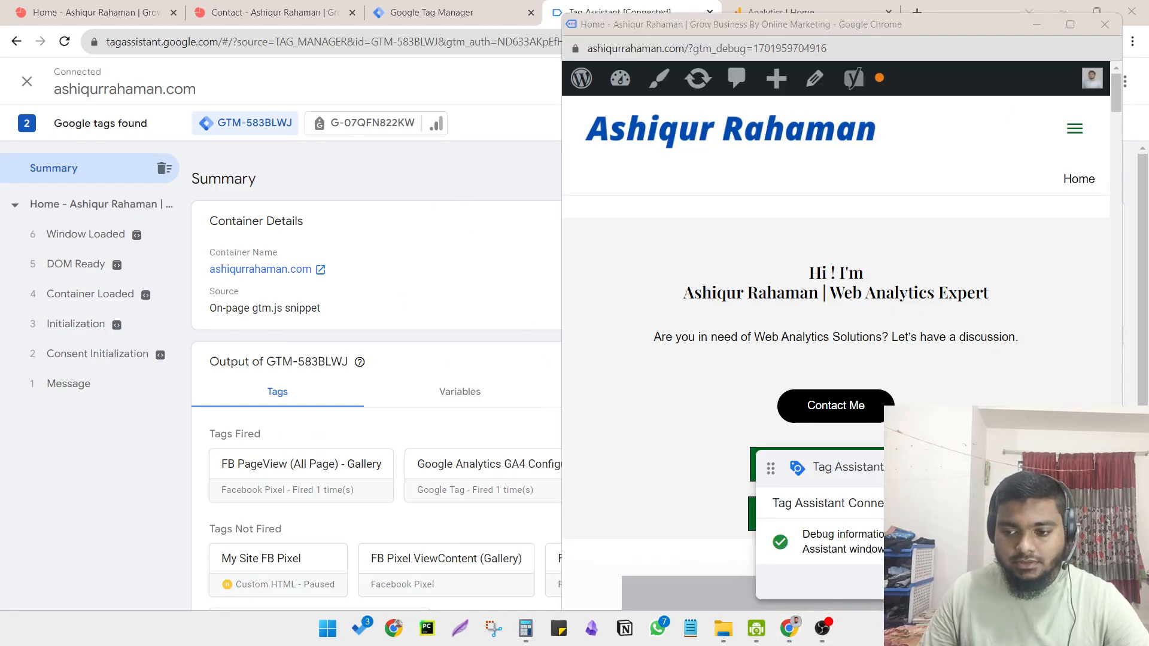
pyautogui.click(1073, 132)
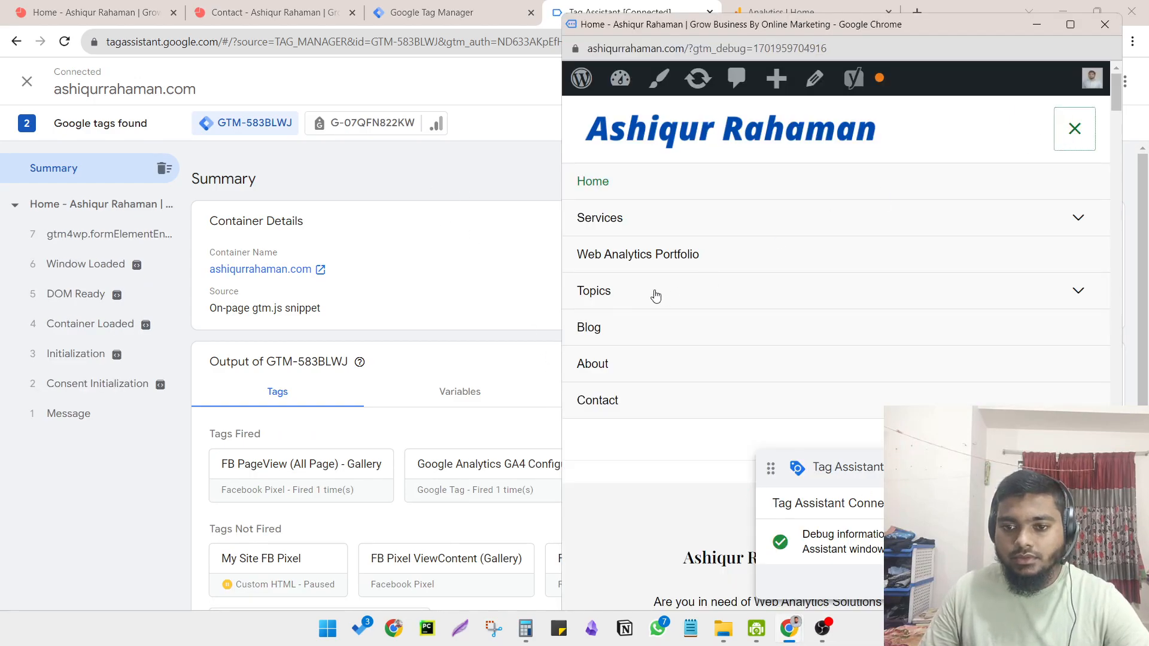
pyautogui.click(608, 397)
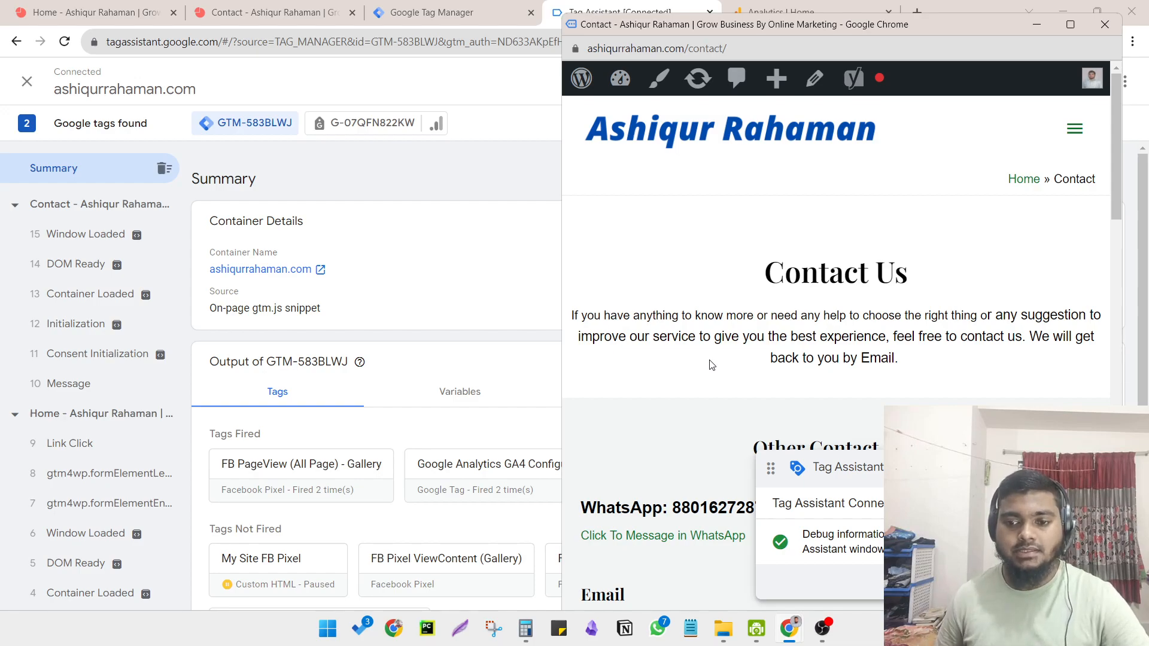
pyautogui.press('F5')
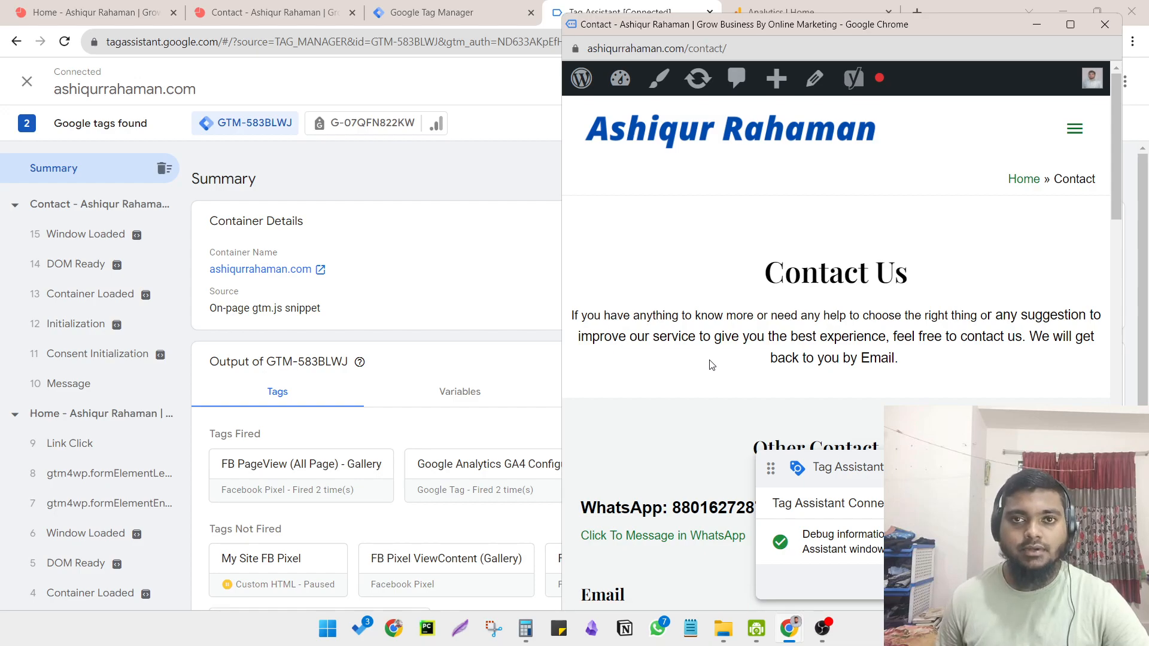
# - Autofill the contact form with the saved HealHealth profile and enter "test" as the message
pyautogui.scroll(-2, 743, 335)
pyautogui.scroll(2, 748, 307)
pyautogui.scroll(-9, 748, 307)
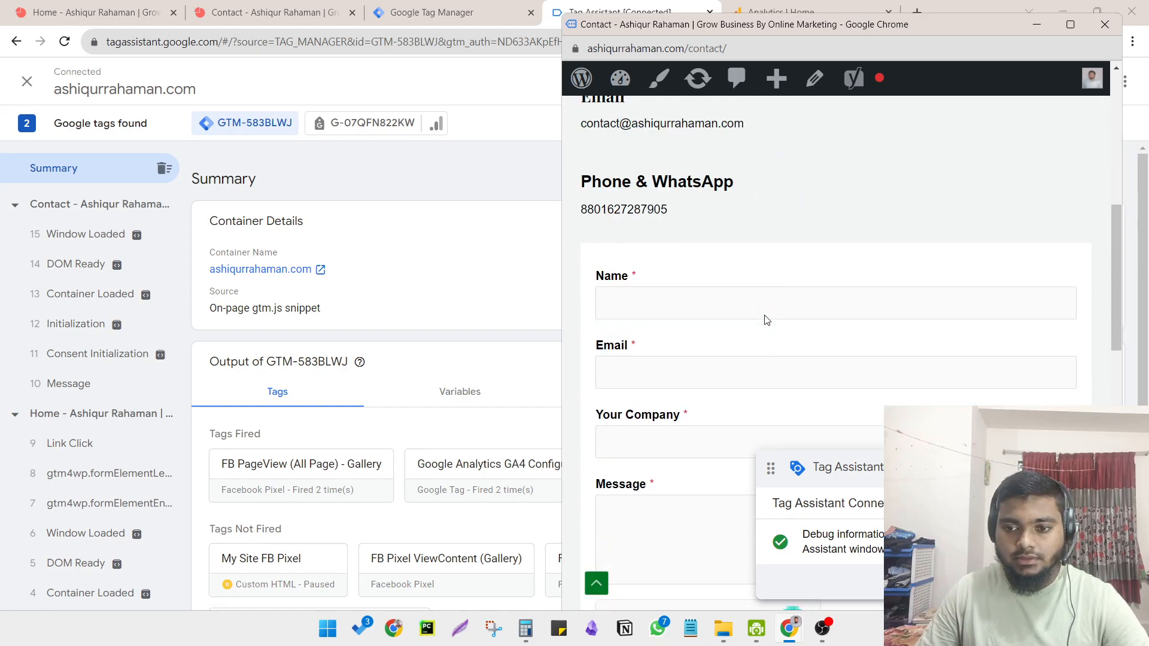
pyautogui.scroll(7, 761, 325)
pyautogui.scroll(-6, 759, 323)
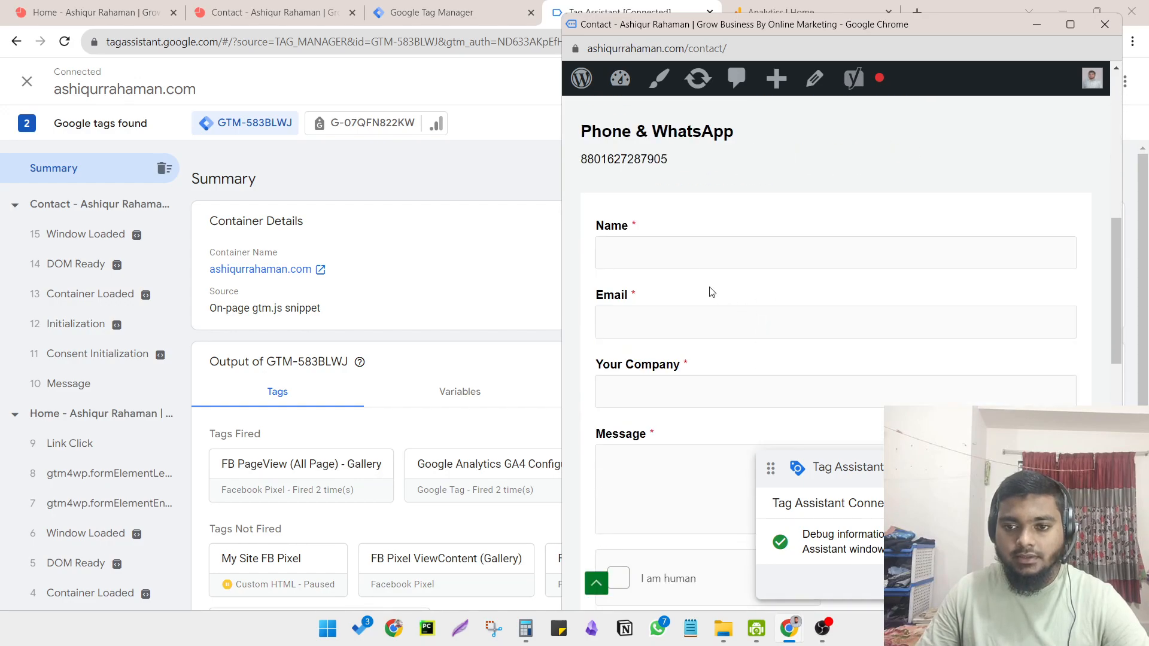
pyautogui.click(719, 253)
pyautogui.click(718, 301)
pyautogui.scroll(-2, 713, 323)
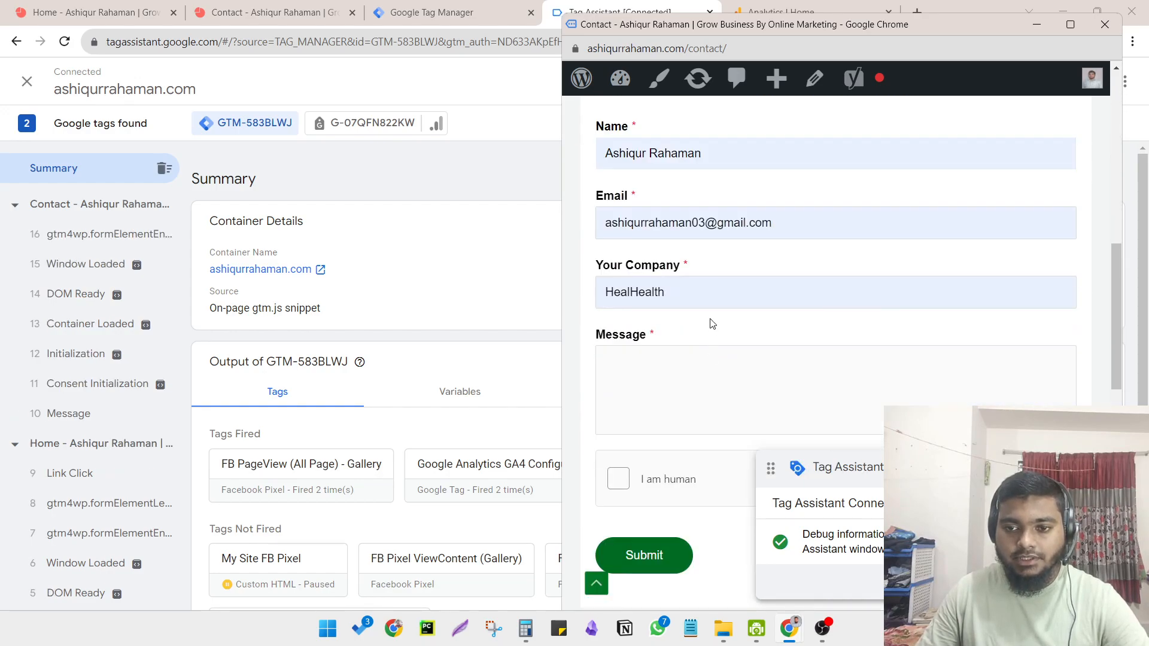
pyautogui.click(652, 376)
pyautogui.write('test')
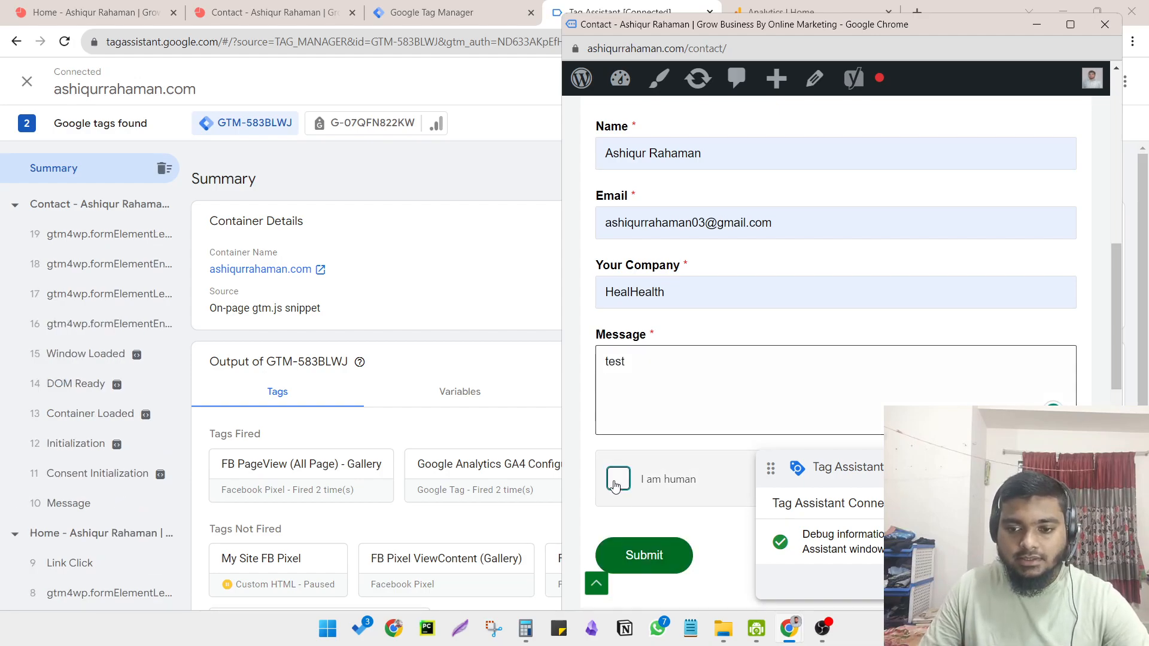
# - Complete the hCaptcha human check and submit the contact form in the debug window
pyautogui.click(615, 485)
pyautogui.scroll(-2, 744, 415)
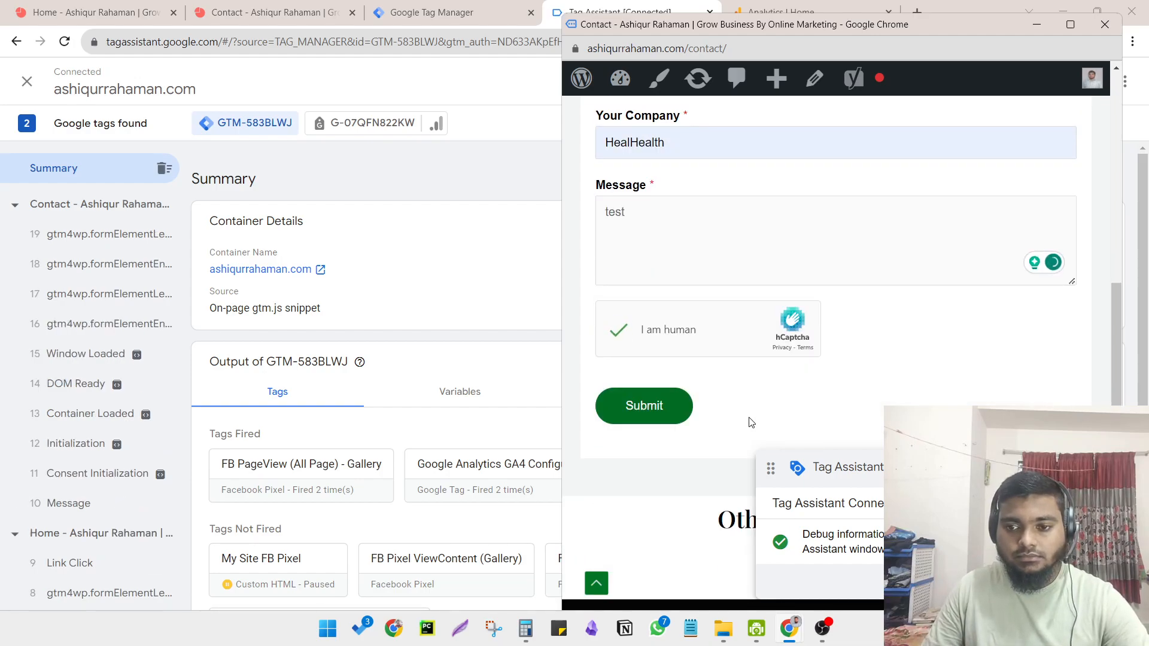
pyautogui.click(645, 406)
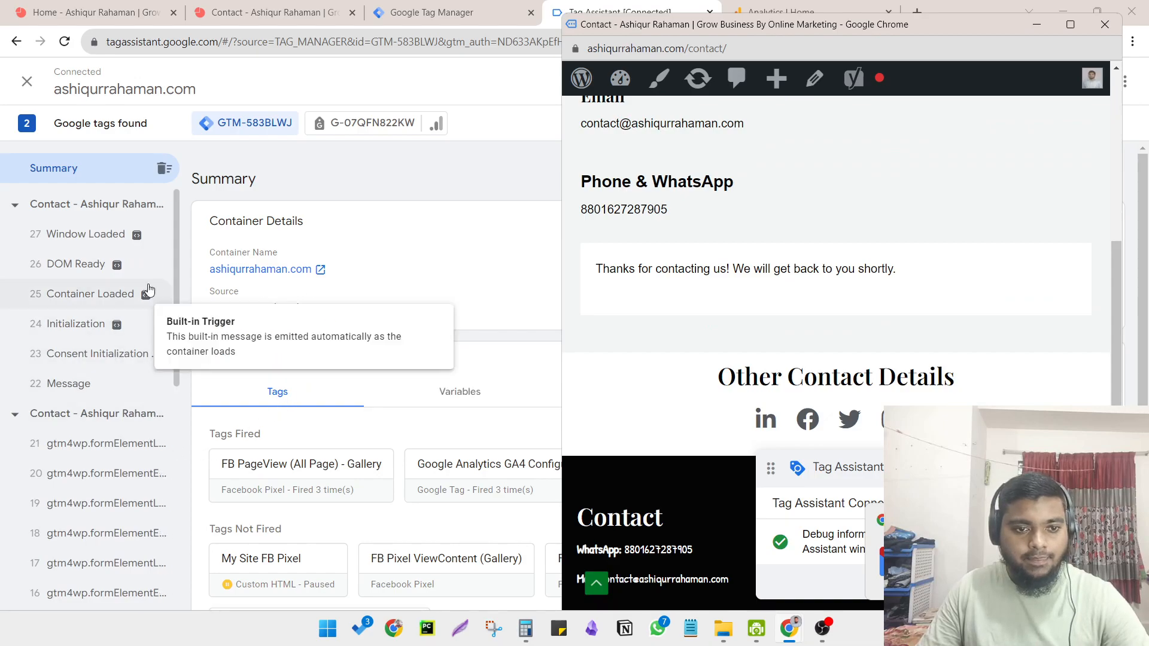
# - In Tag Assistant, examine the latest Contact page's Window Loaded and Container Loaded variables, plus the Container Loaded data layer
pyautogui.click(87, 211)
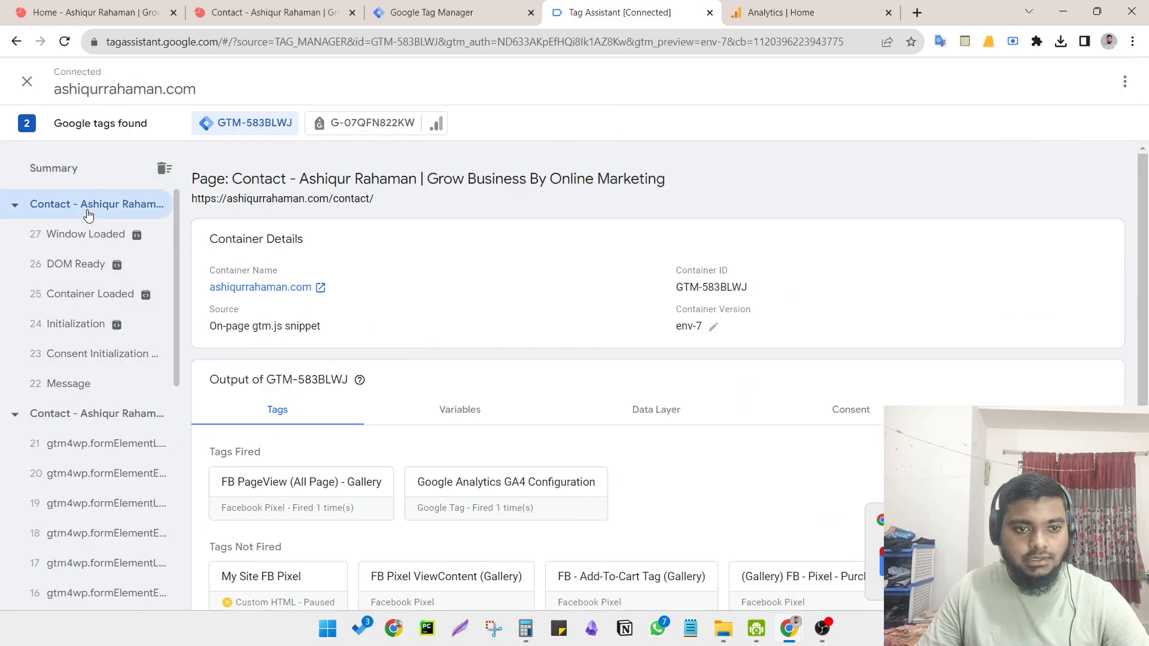
pyautogui.click(458, 407)
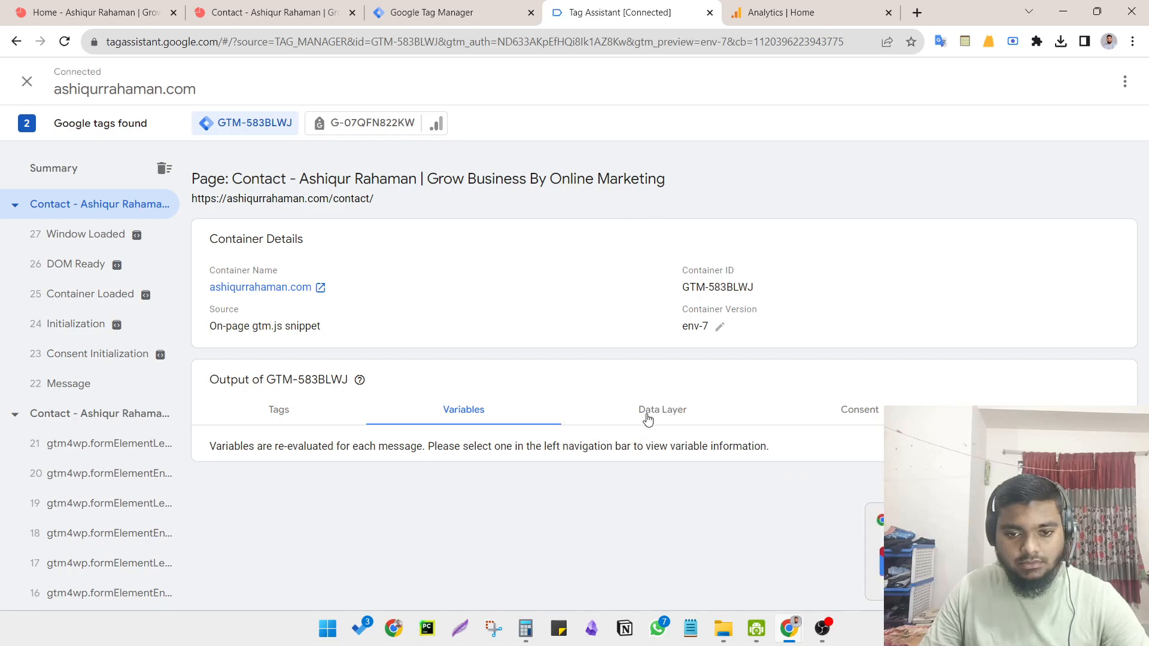
pyautogui.click(87, 235)
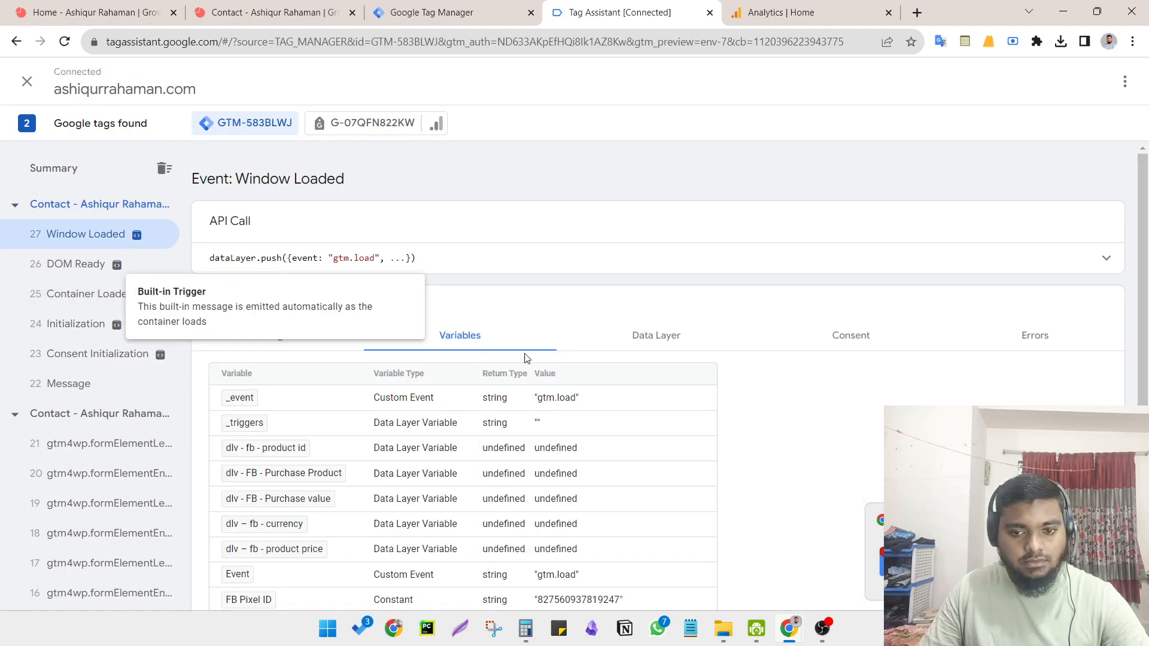
pyautogui.scroll(-4, 561, 460)
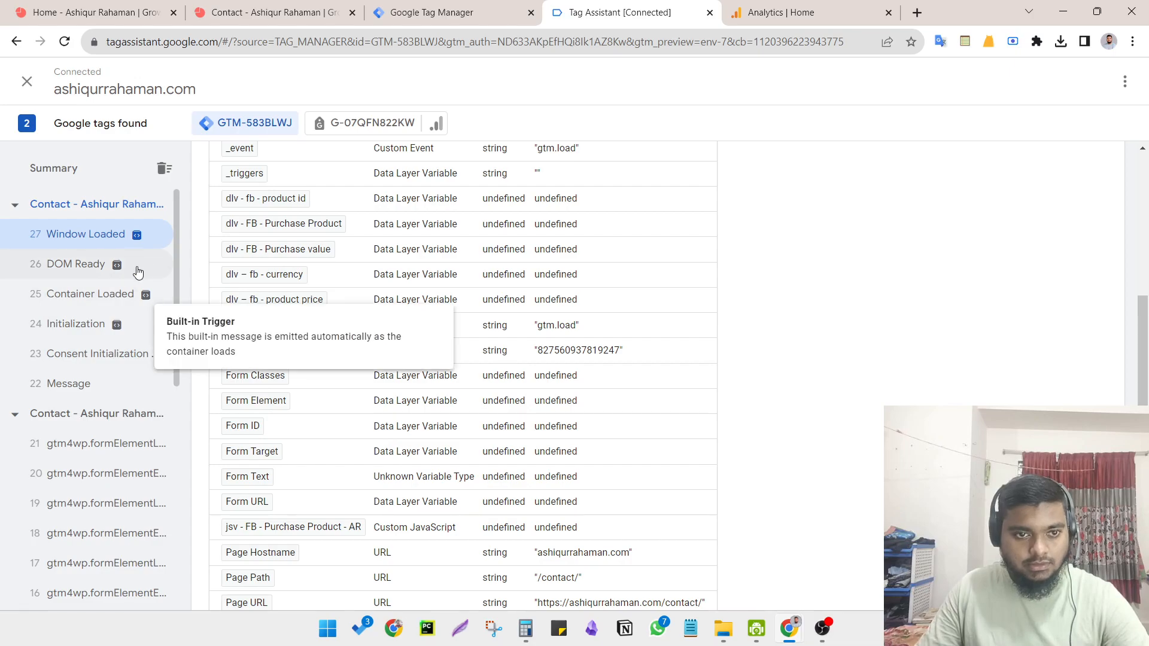
pyautogui.click(81, 295)
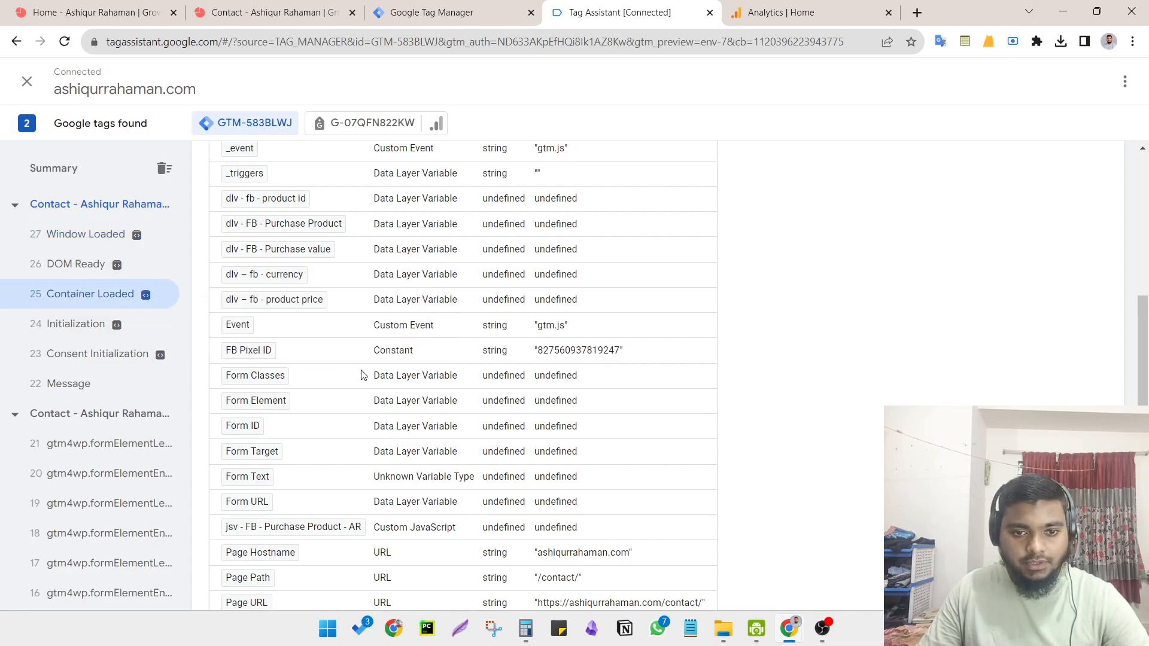
pyautogui.scroll(5, 499, 490)
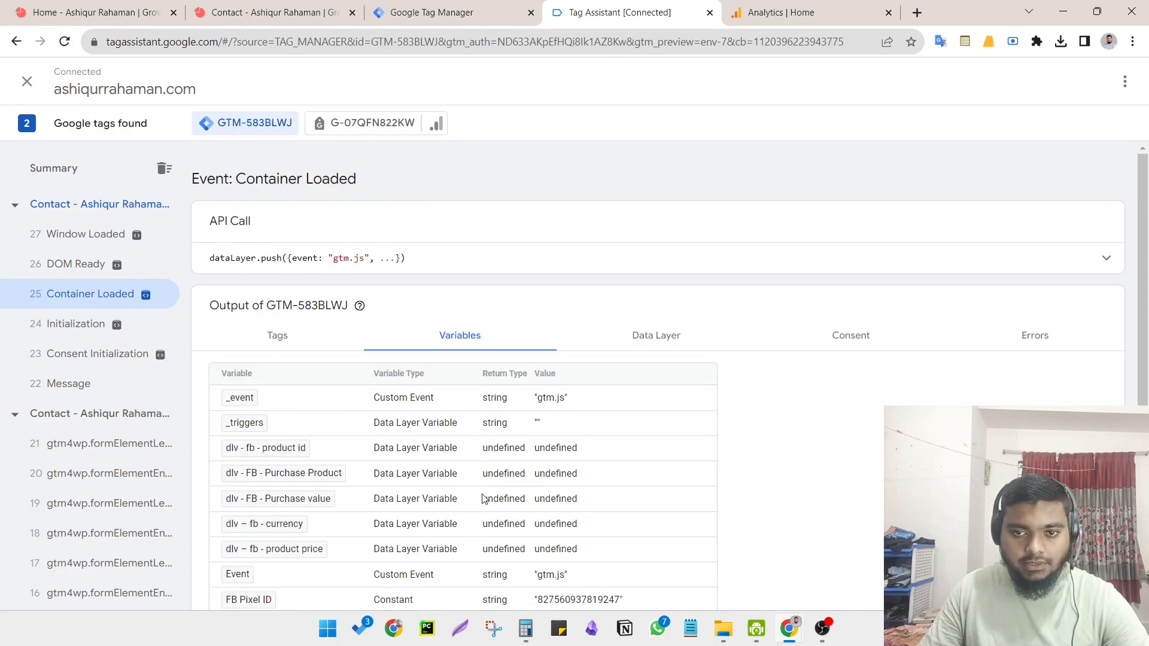
pyautogui.click(653, 336)
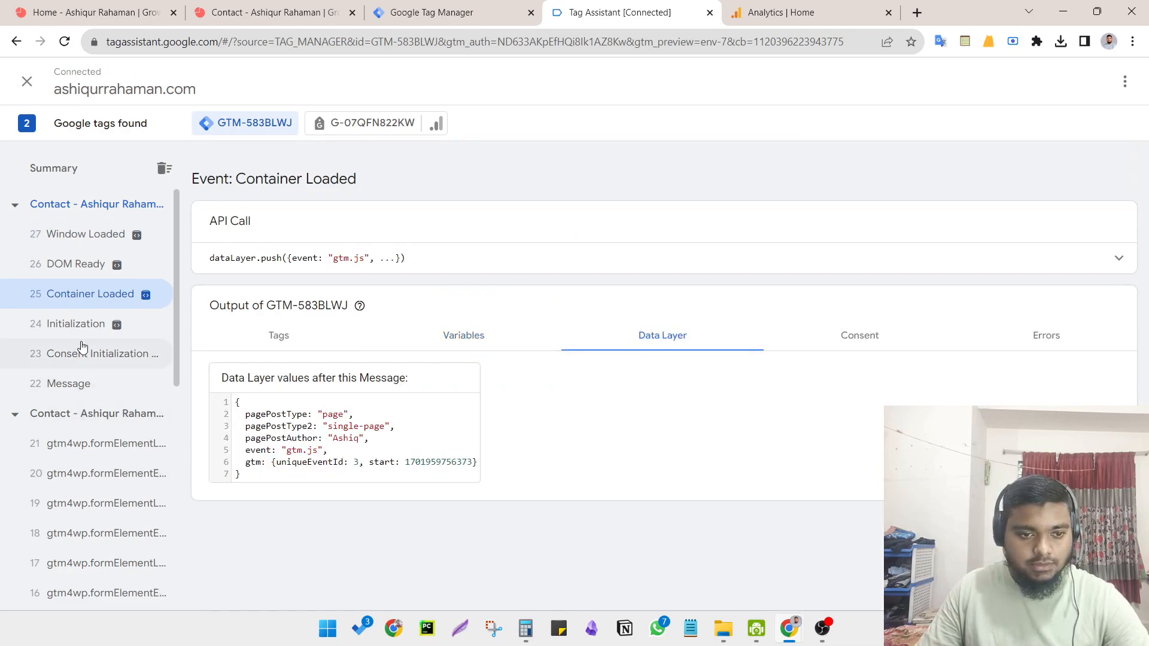
# - Examine the data layer of the earlier Contact page visit and highlight its formID value
pyautogui.click(96, 422)
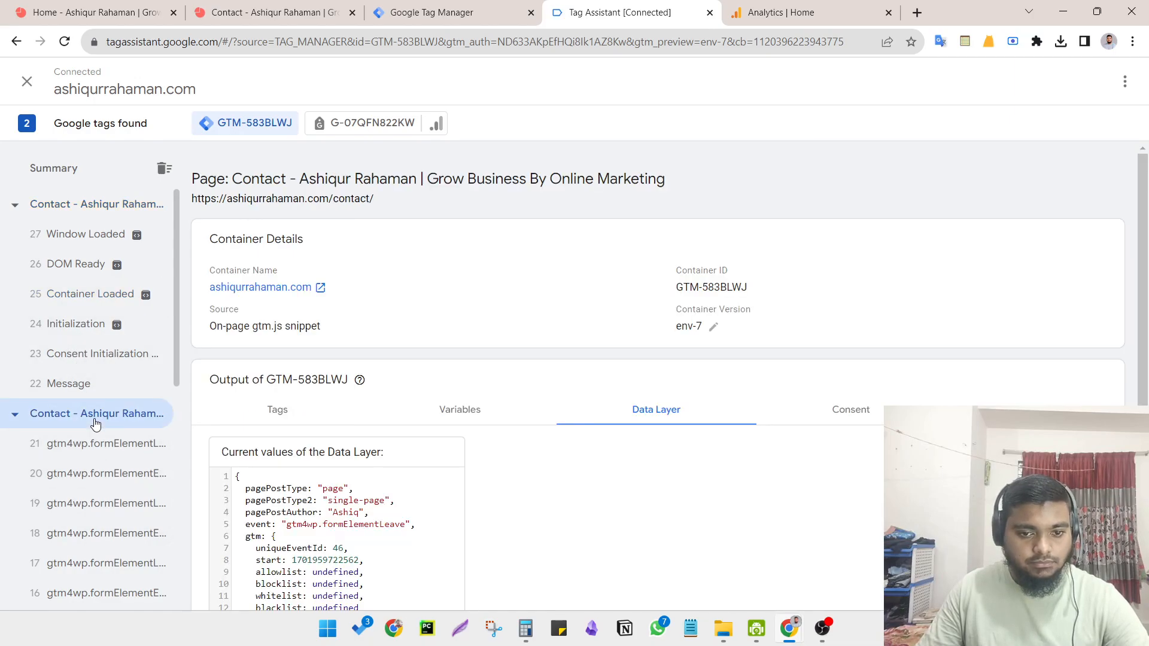
pyautogui.scroll(-2, 289, 443)
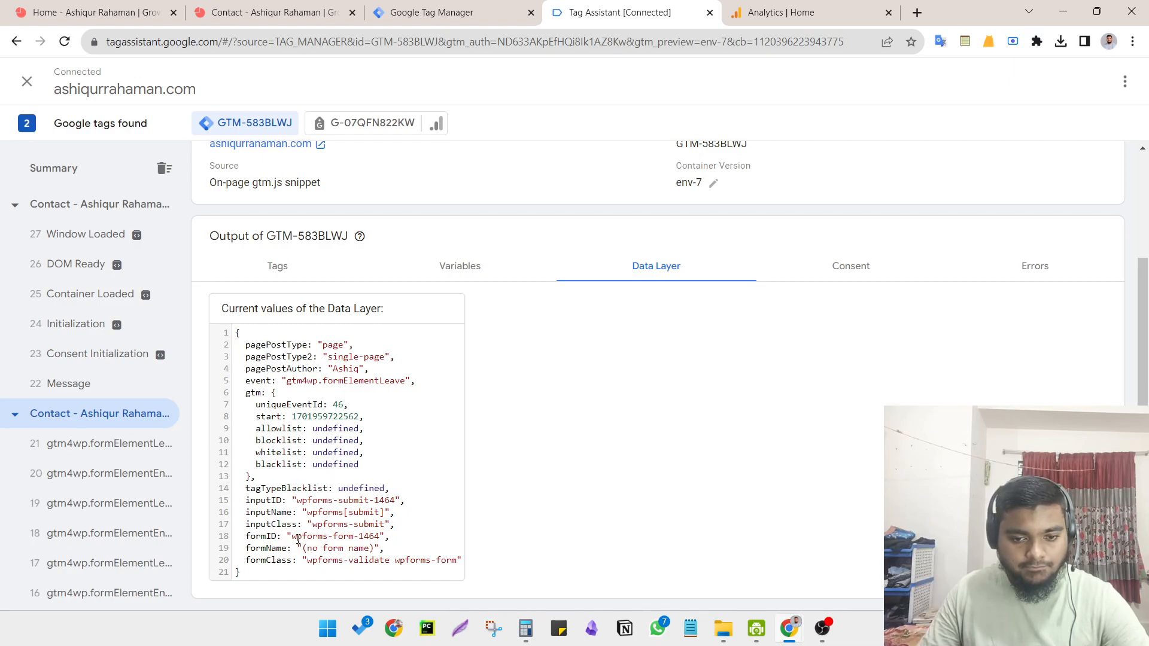
pyautogui.moveTo(292, 536); pyautogui.dragTo(382, 544)
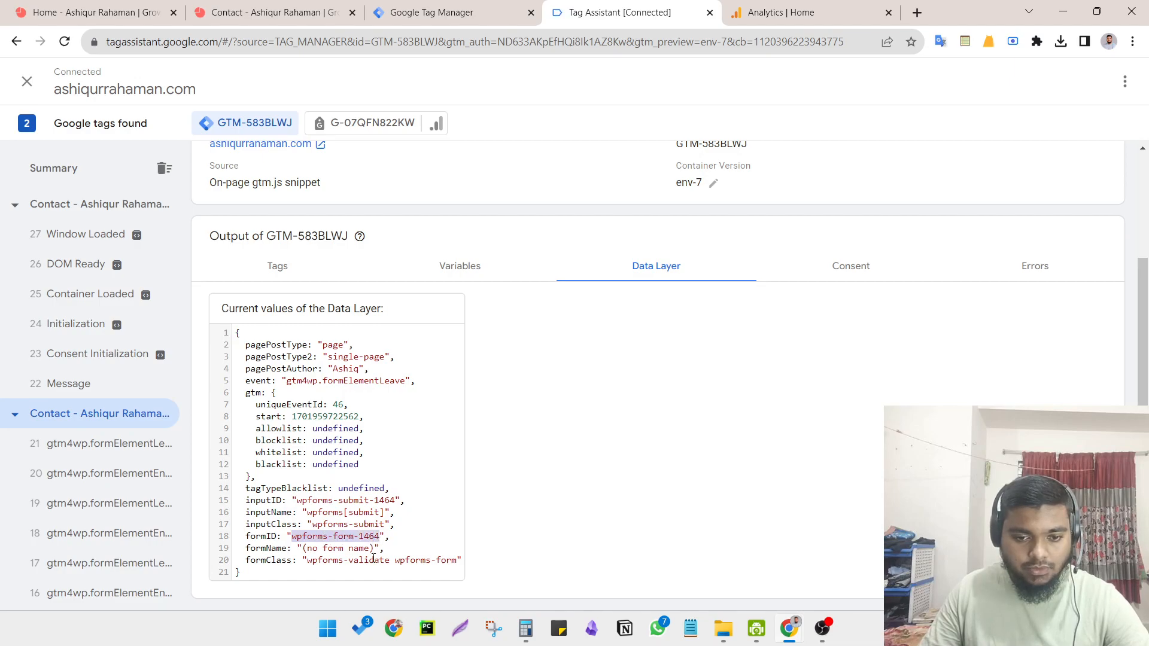
# - Switch to the contact page's debug window and maximize it
pyautogui.click(790, 628)
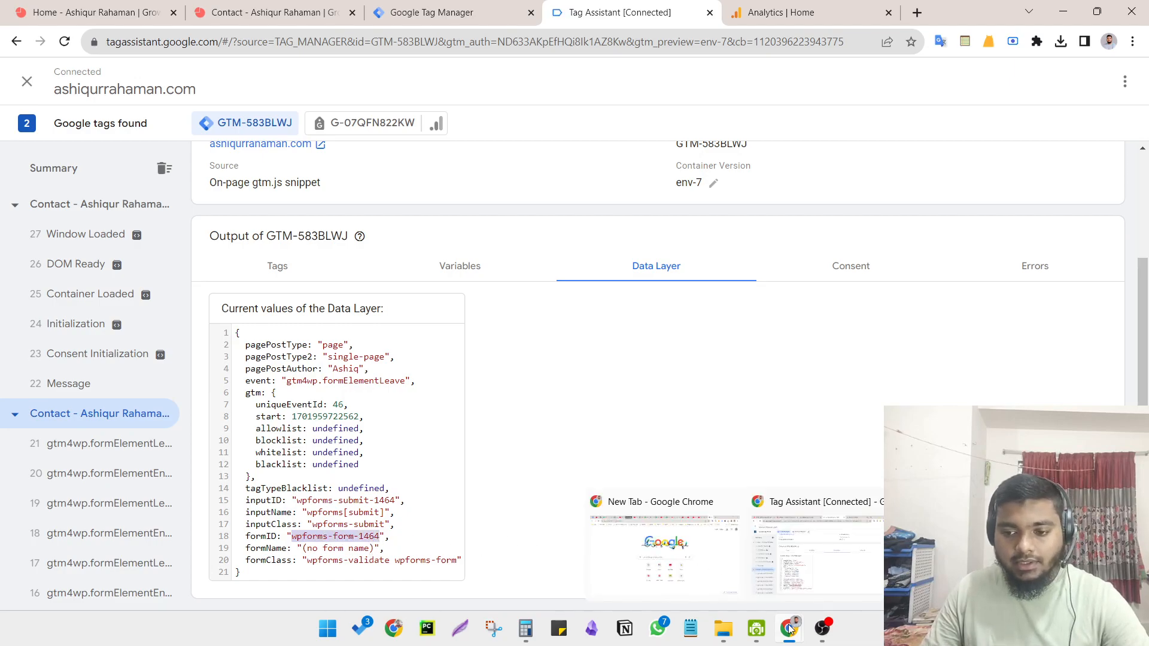
pyautogui.click(951, 560)
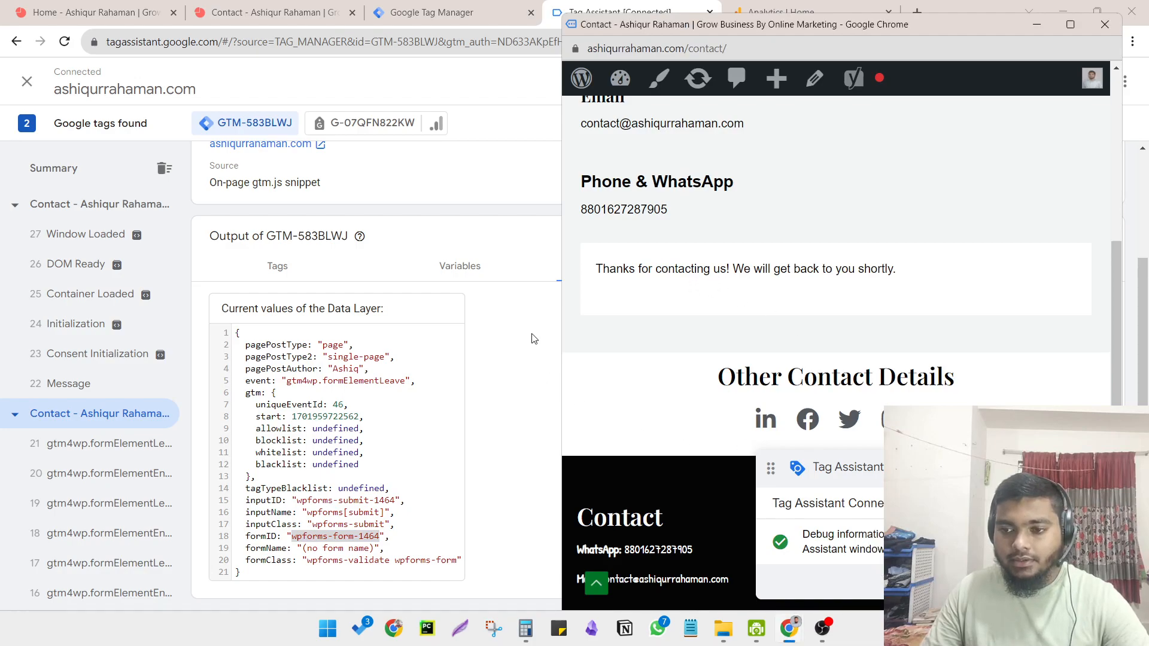
pyautogui.rightClick(653, 270)
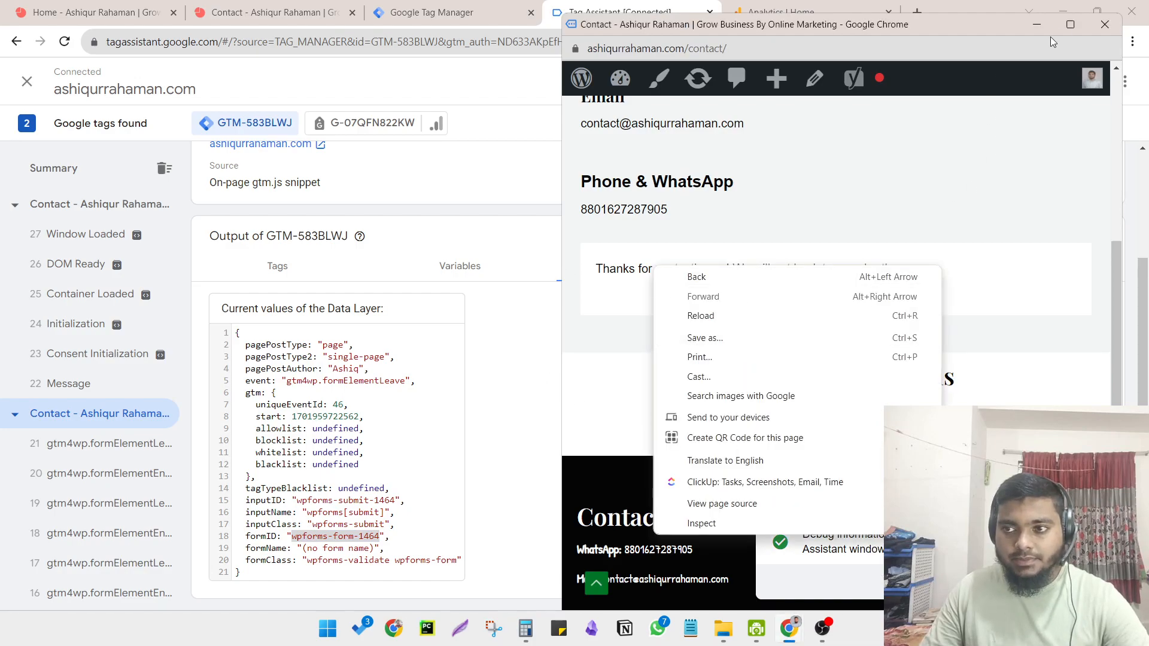
pyautogui.click(1070, 25)
pyautogui.click(1070, 26)
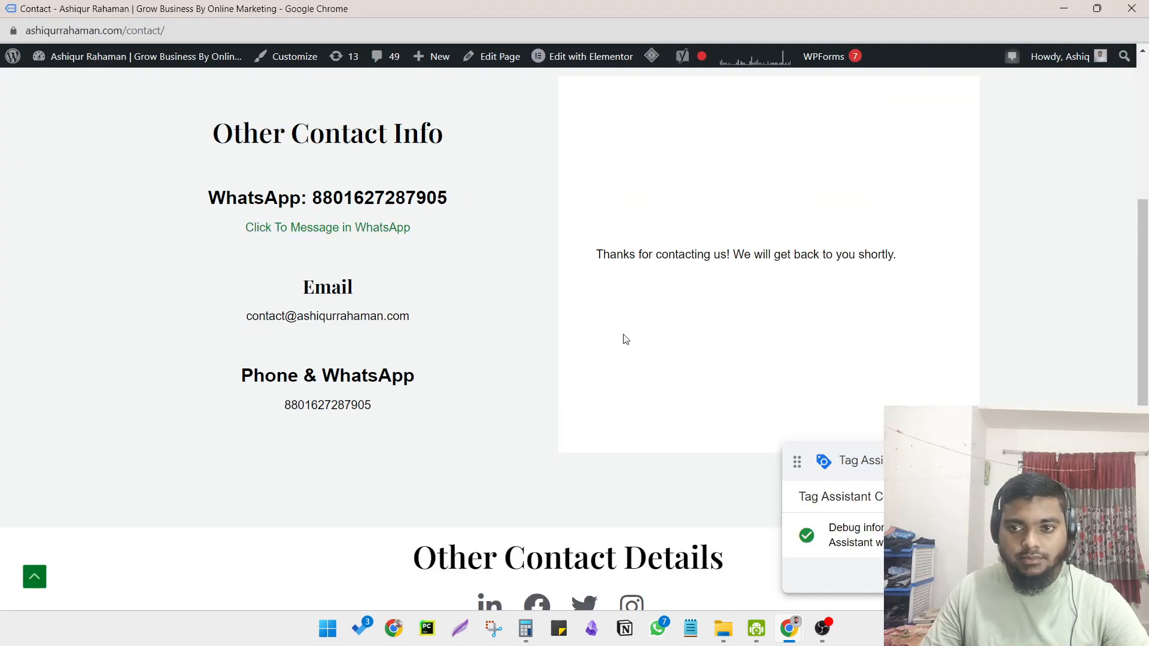
# - Highlight the form's "Thanks for contacting us! We will get back to you shortly." message and inspect its element in DevTools
pyautogui.moveTo(595, 259); pyautogui.dragTo(894, 264)
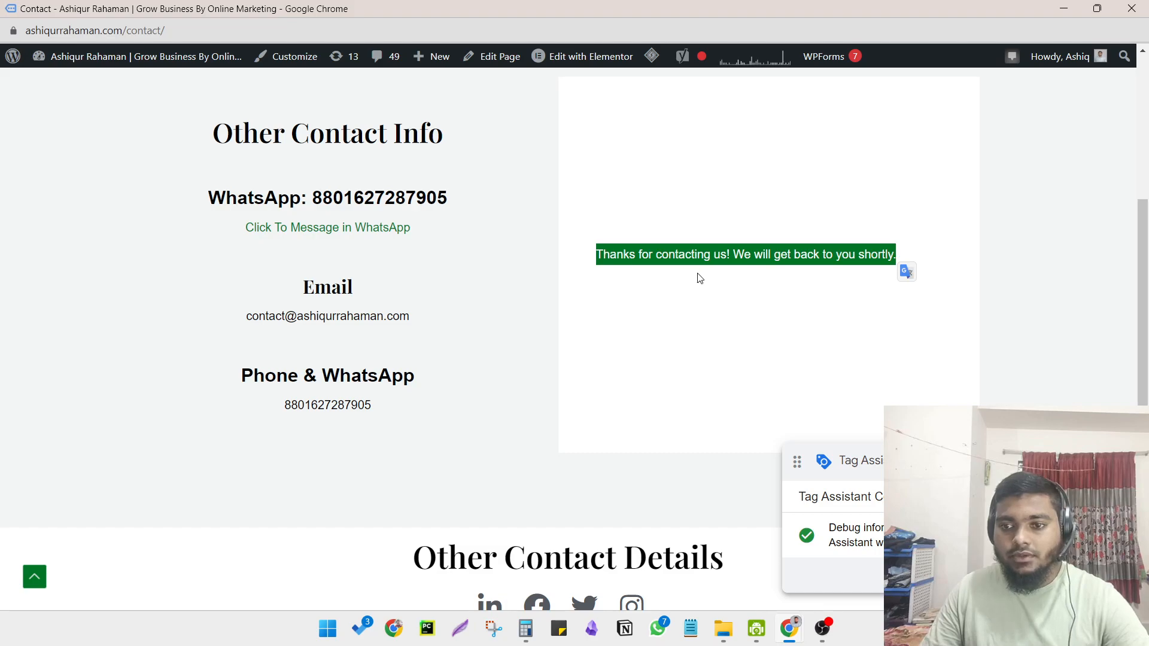
pyautogui.click(815, 254)
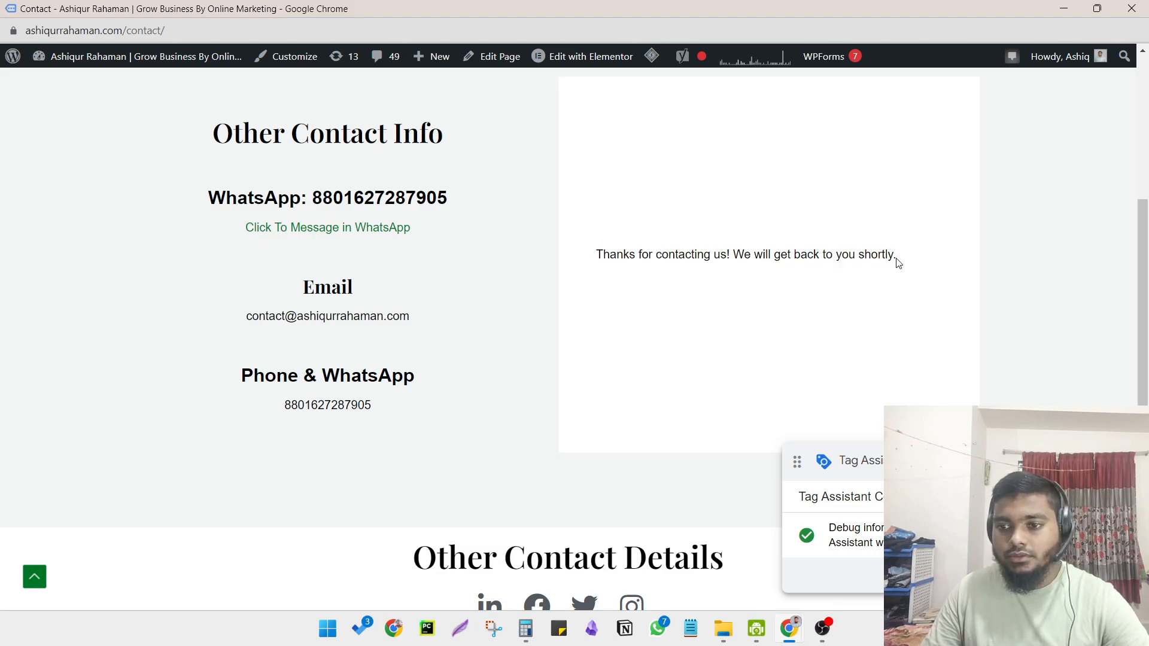
pyautogui.moveTo(595, 258); pyautogui.dragTo(884, 275)
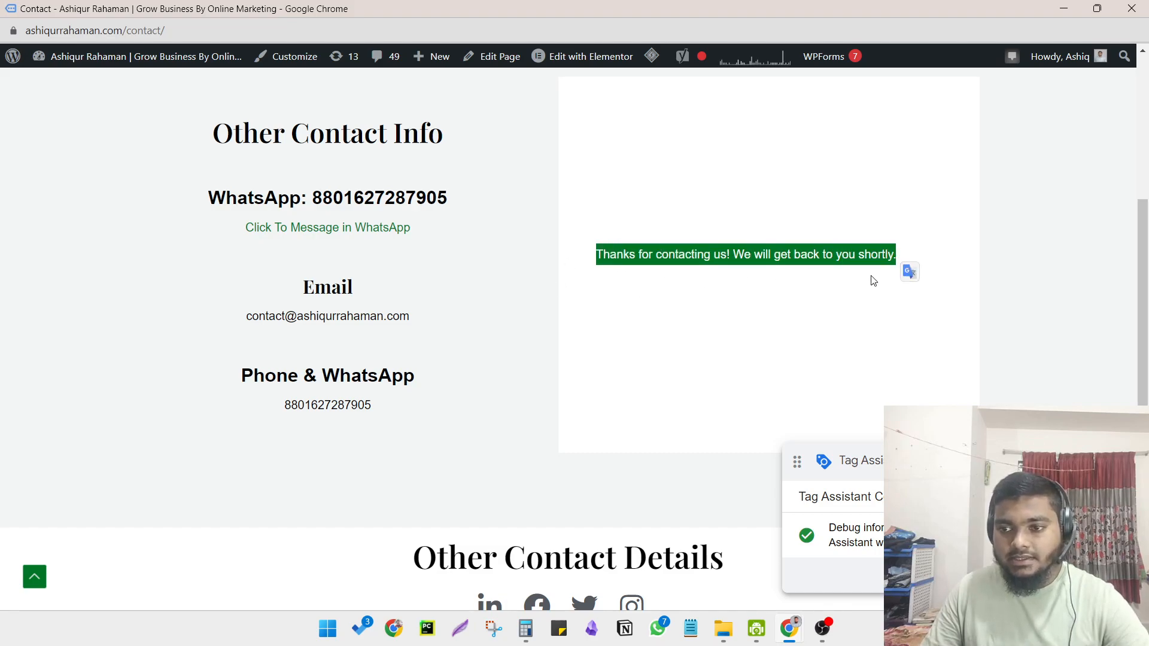
pyautogui.click(748, 290)
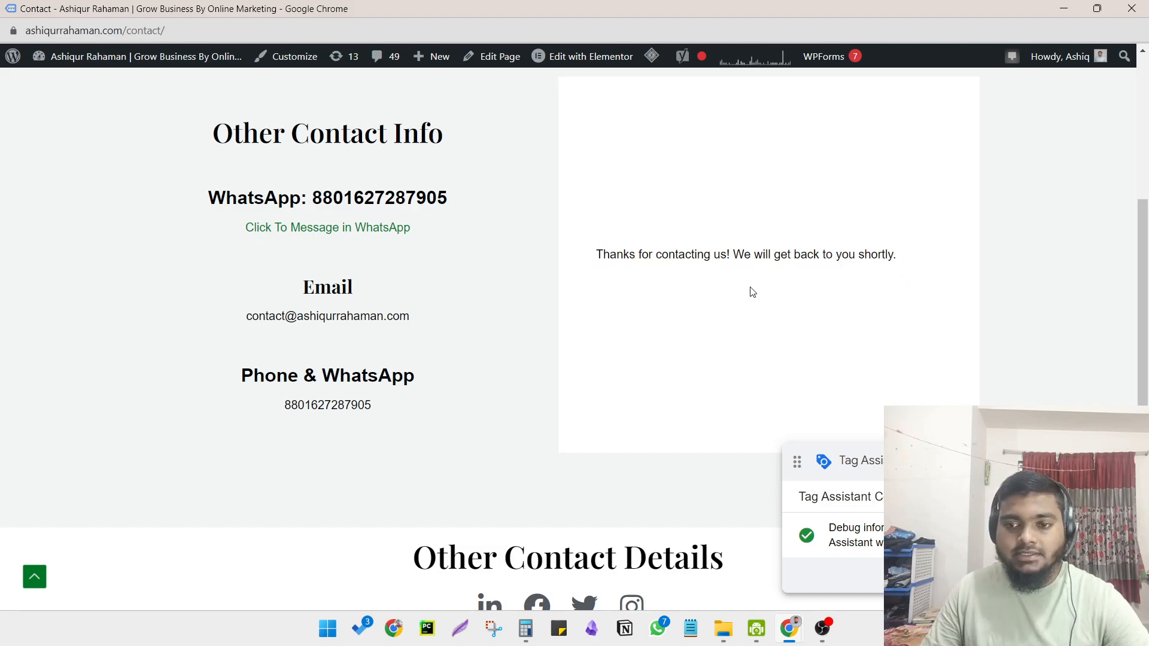
pyautogui.rightClick(669, 254)
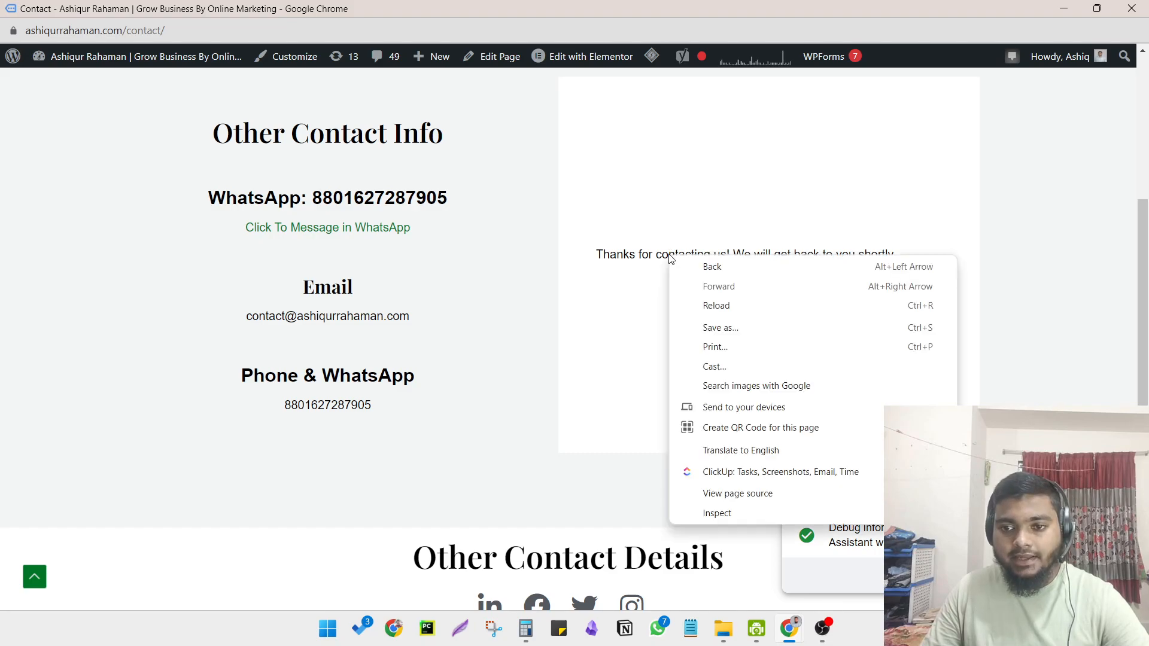
pyautogui.click(725, 516)
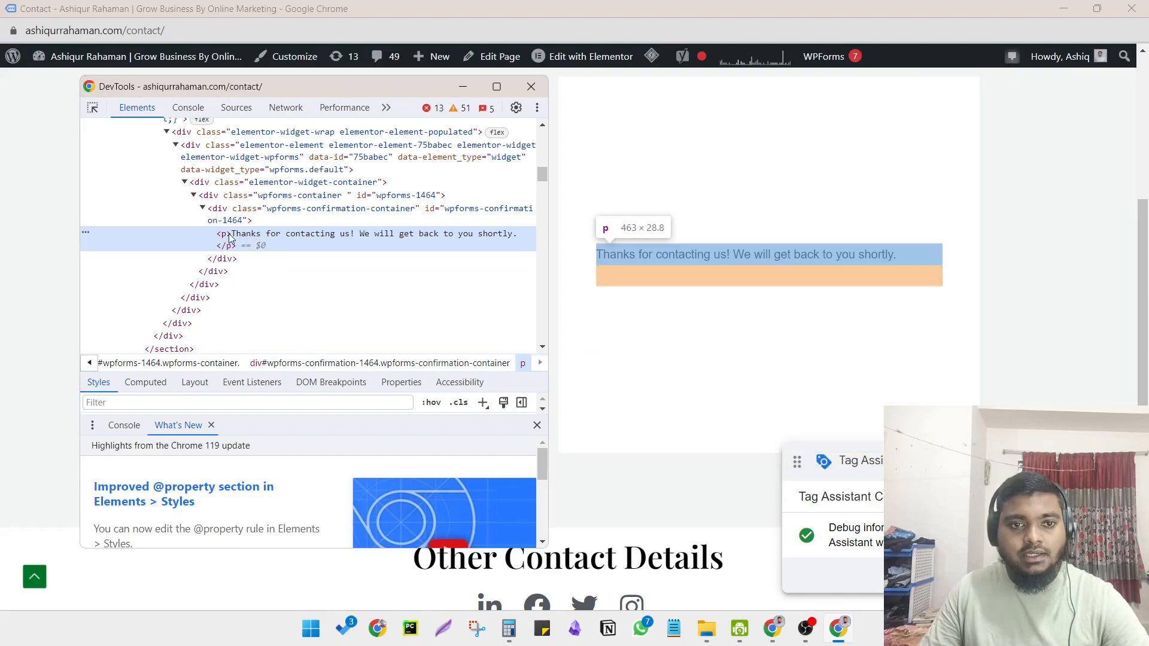
# - Copy the CSS selector of the "Thanks for contacting us!" confirmation paragraph from DevTools
pyautogui.rightClick(279, 237)
pyautogui.moveTo(354, 347)
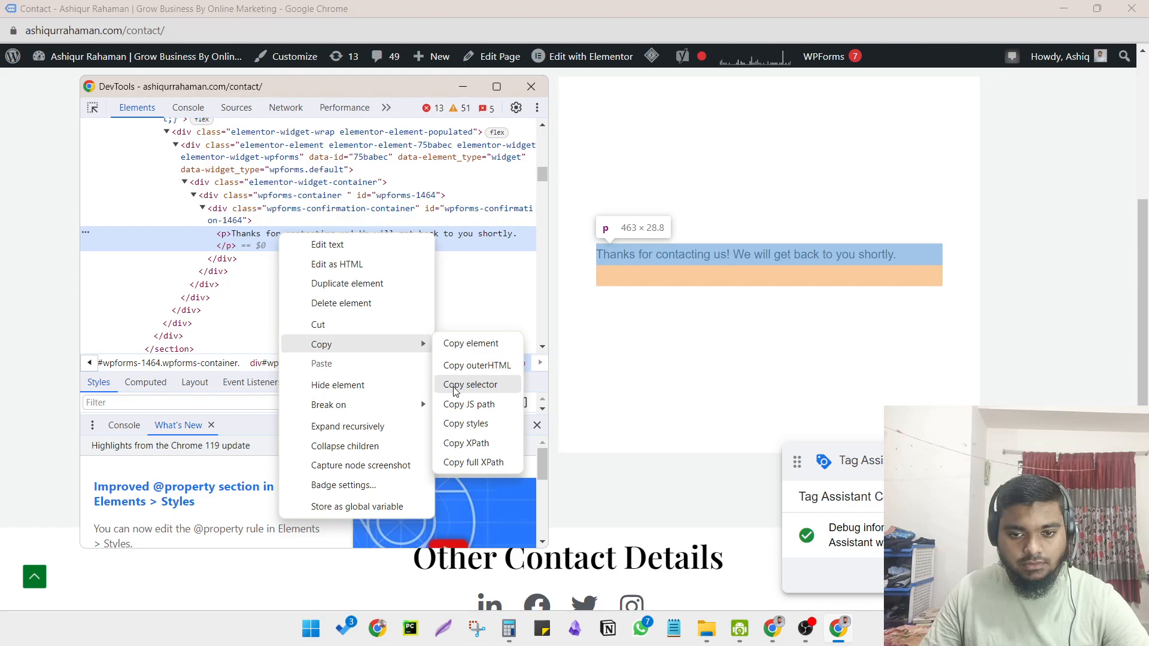
pyautogui.click(487, 388)
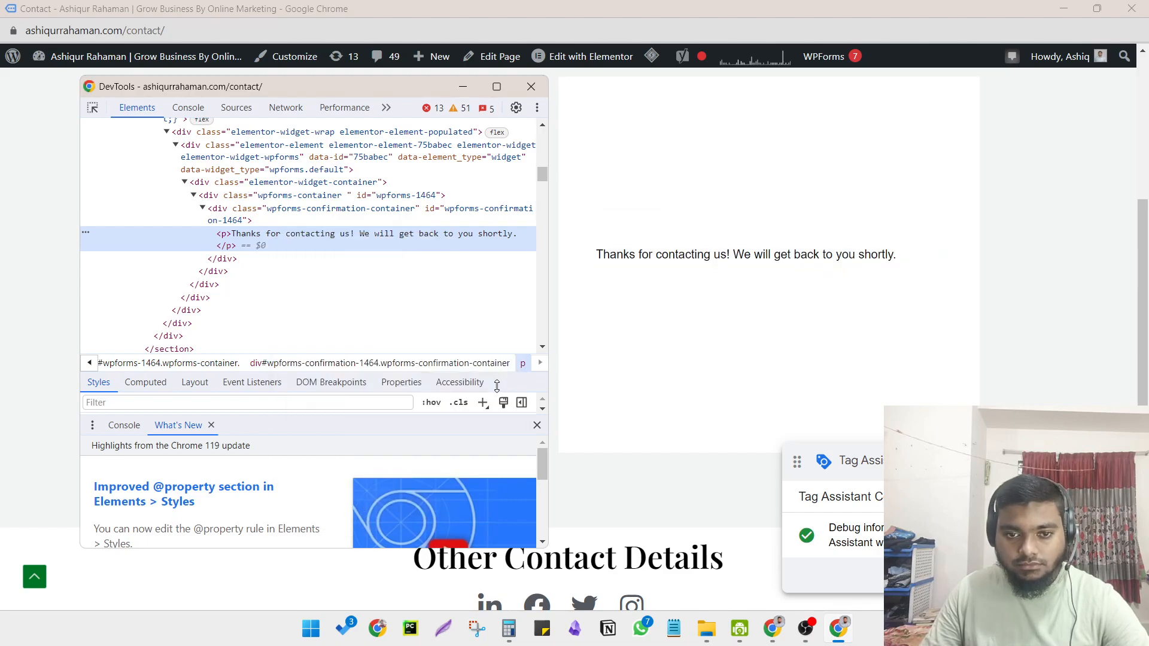
# - Restore the contact page window to its smaller size, then close DevTools and minimize the page window
pyautogui.click(673, 316)
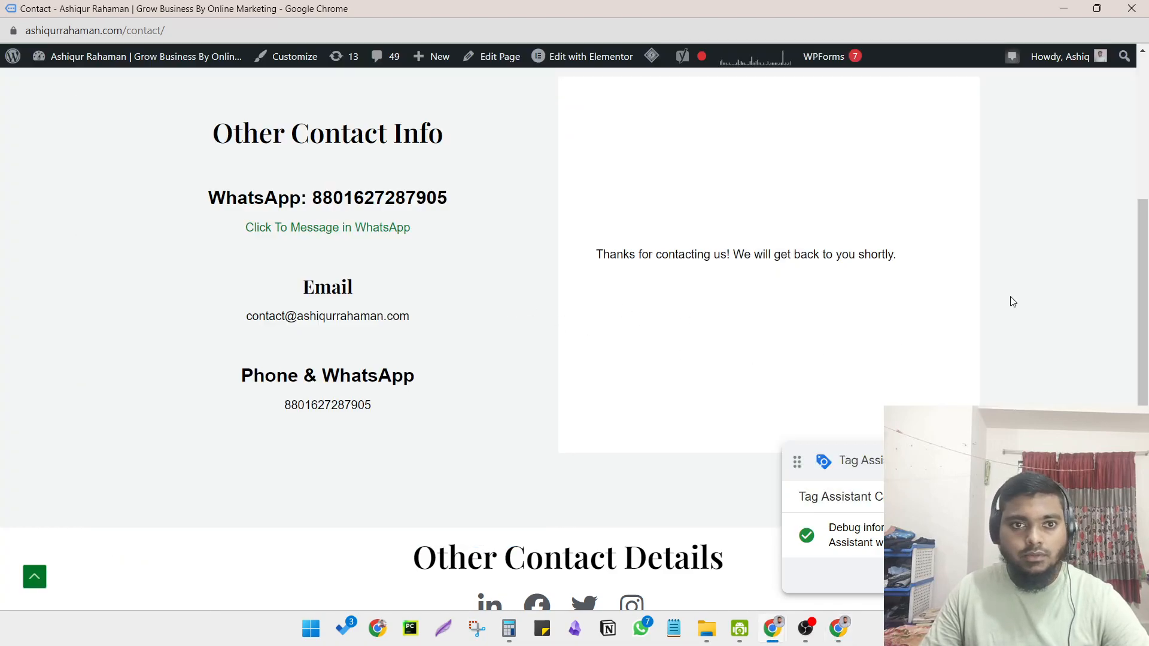
pyautogui.click(1097, 8)
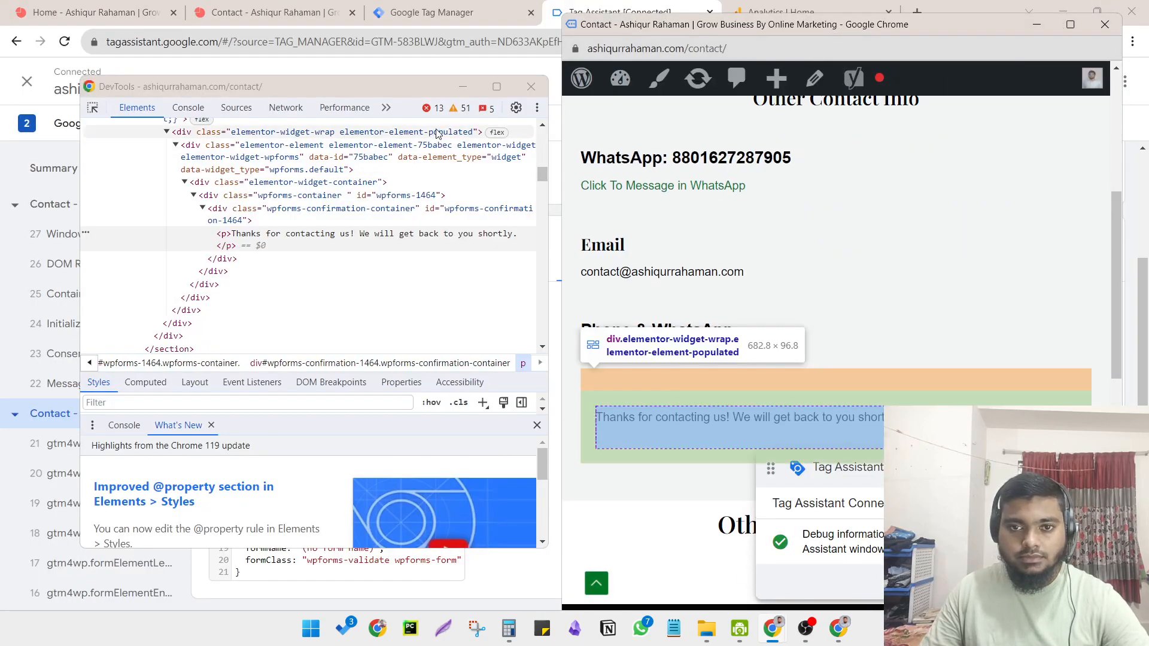
pyautogui.click(534, 87)
pyautogui.click(1027, 33)
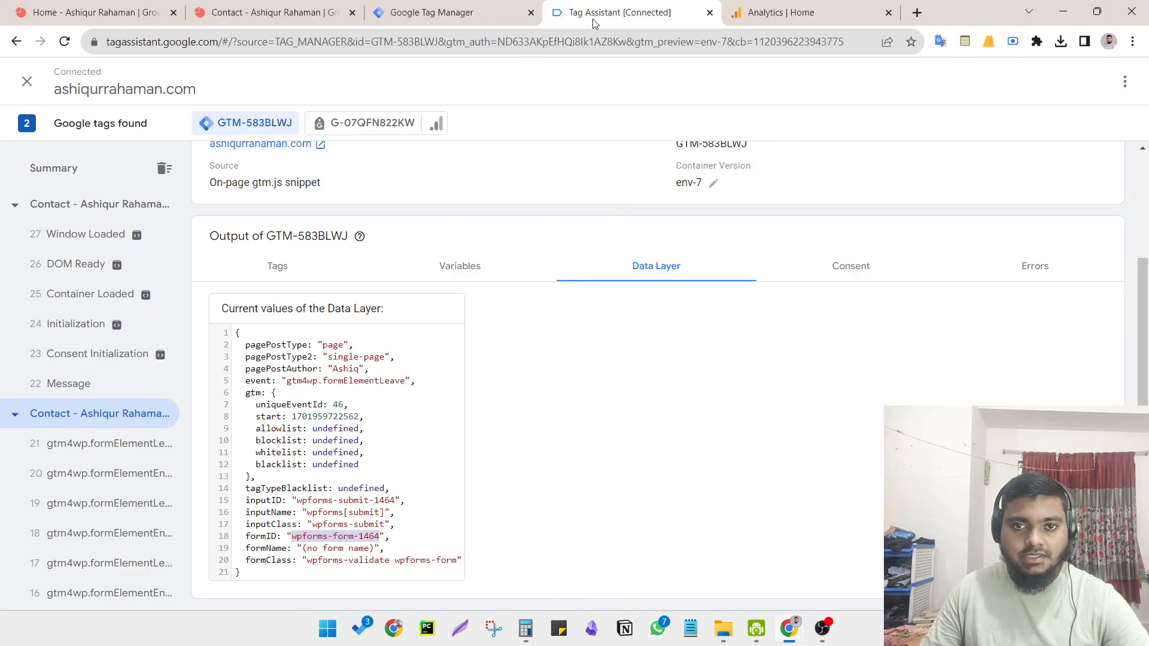
# - Switch to Google Tag Manager and create a new trigger of type Element Visibility
pyautogui.click(454, 12)
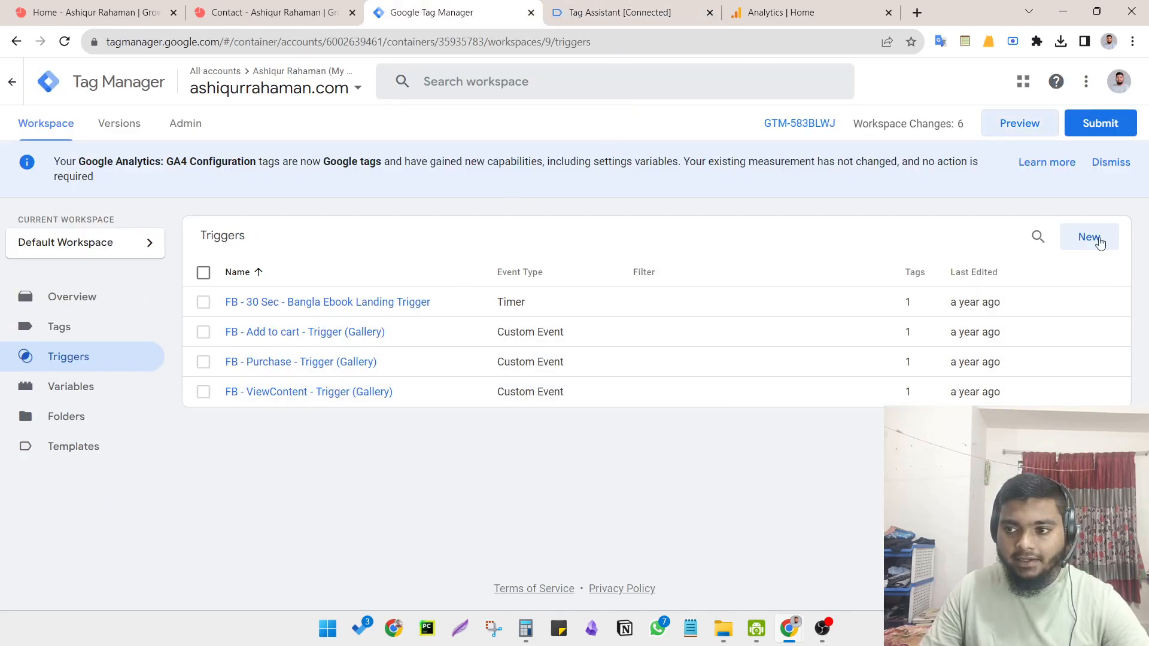
pyautogui.click(1089, 237)
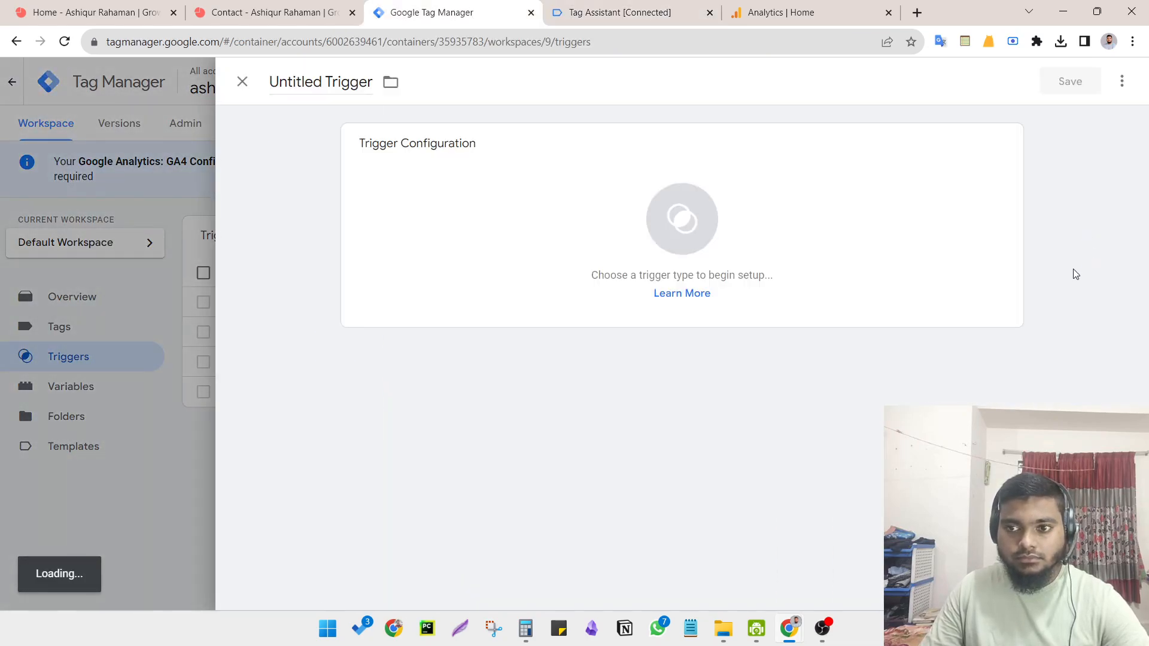
pyautogui.click(431, 210)
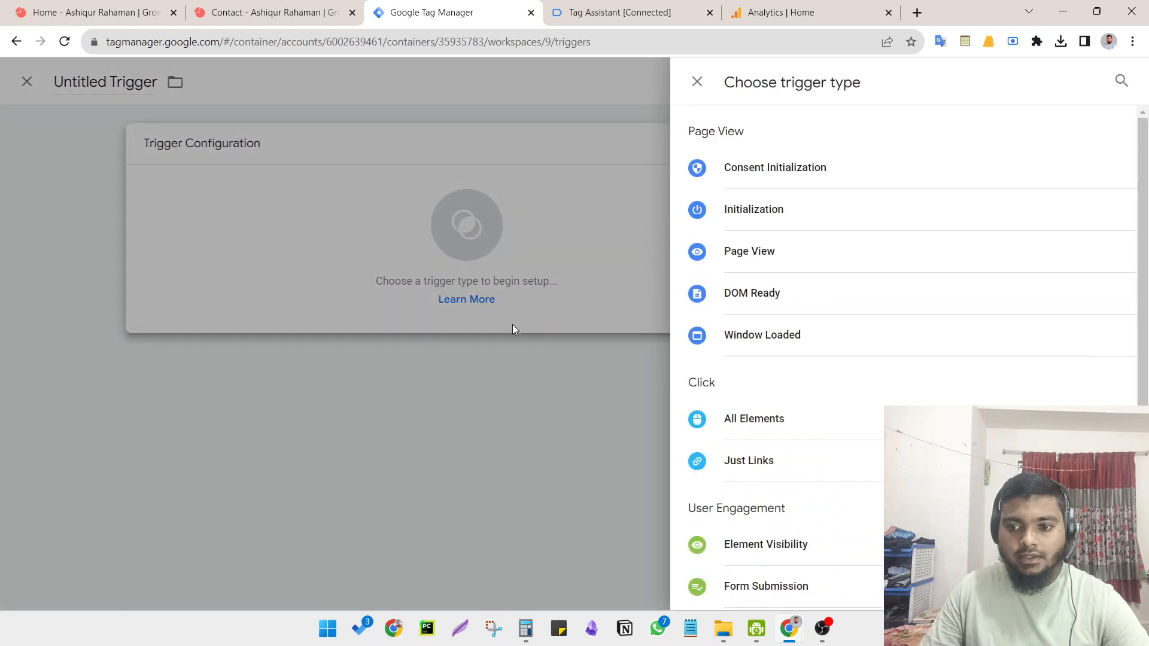
pyautogui.scroll(-1, 848, 443)
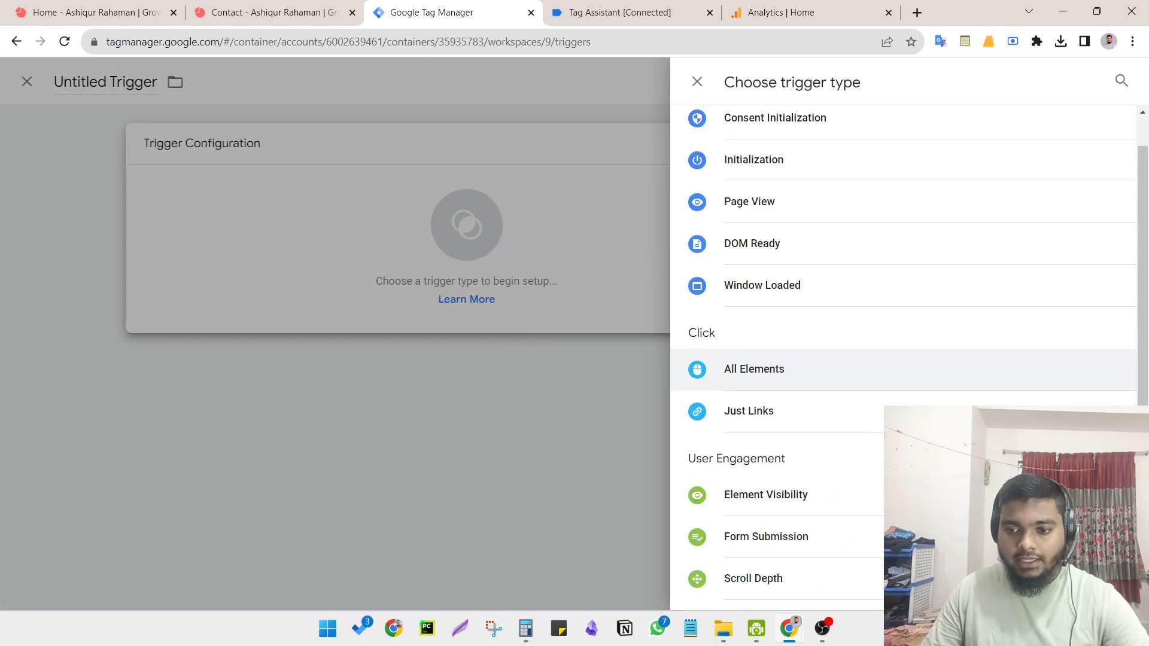
pyautogui.click(771, 502)
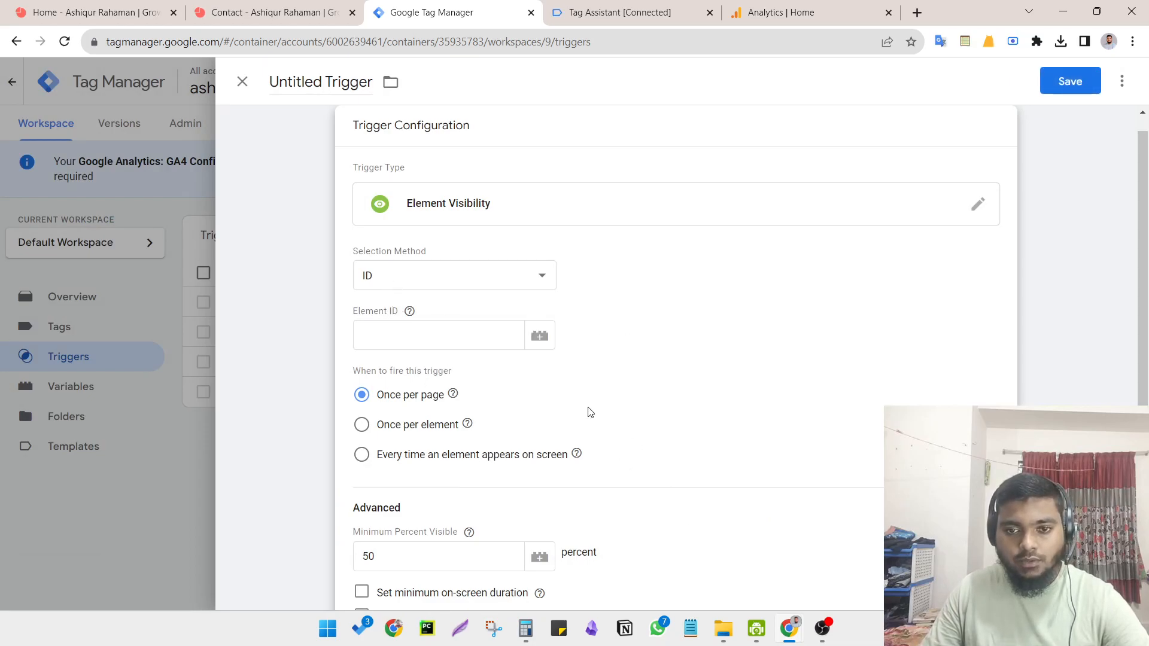
# - Paste the copied selector as the trigger's Element ID and trim it to #wpforms-confirmation-1464
pyautogui.click(462, 336)
pyautogui.hotkey('ctrl', 'v')
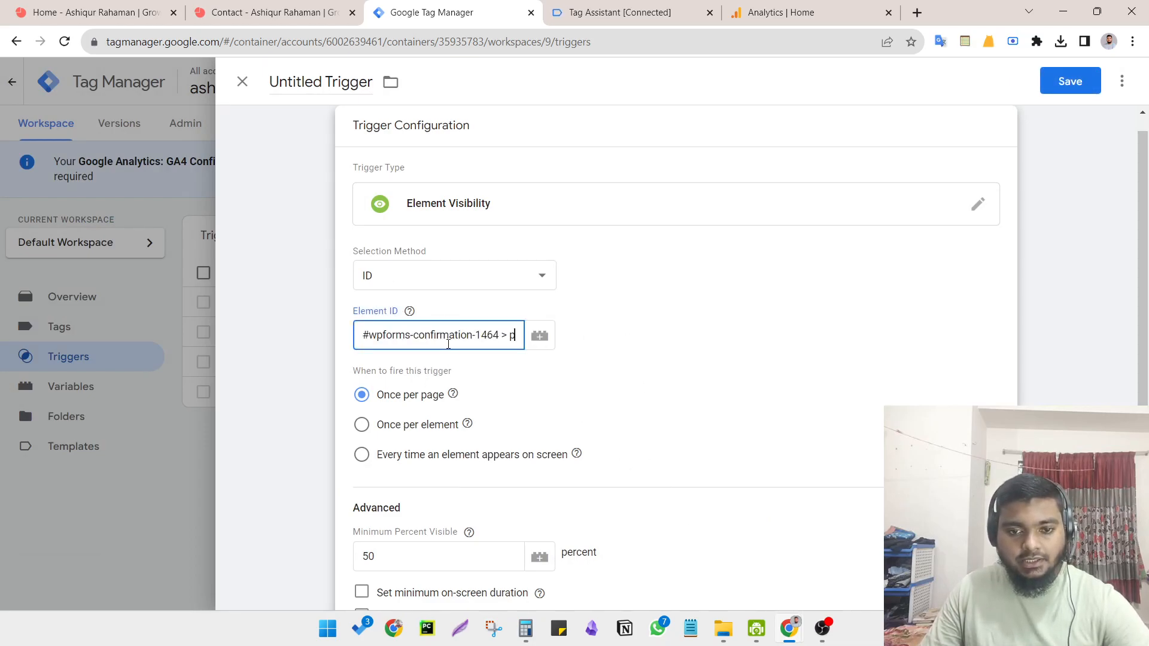
pyautogui.click(464, 369)
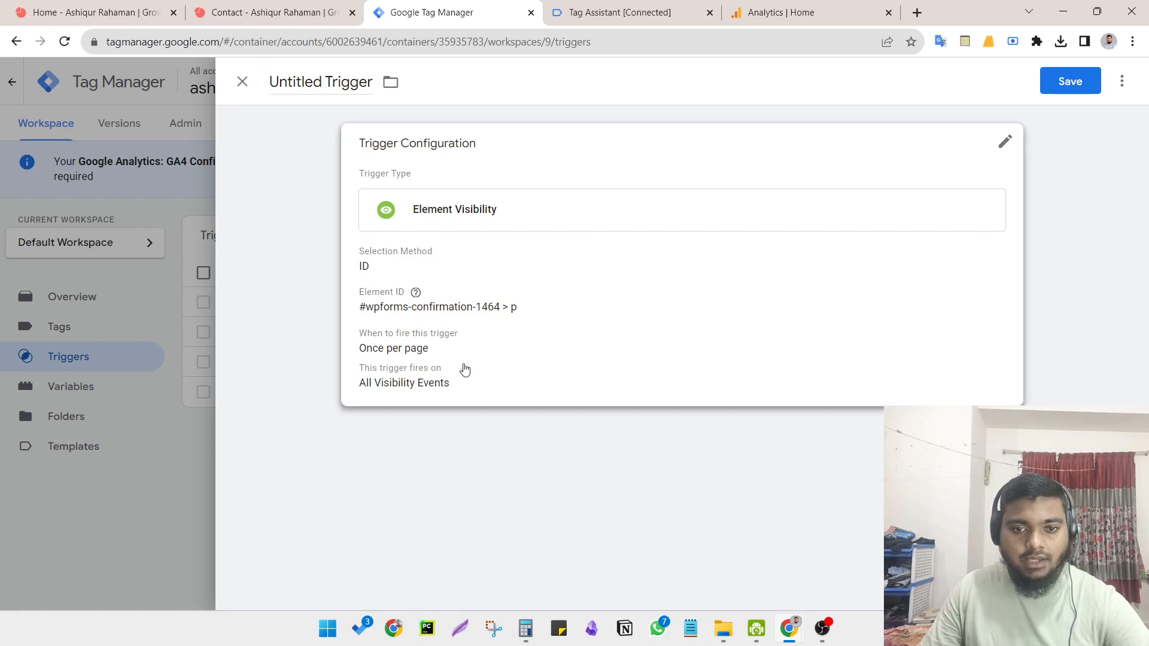
pyautogui.click(522, 317)
pyautogui.moveTo(501, 353); pyautogui.dragTo(519, 354)
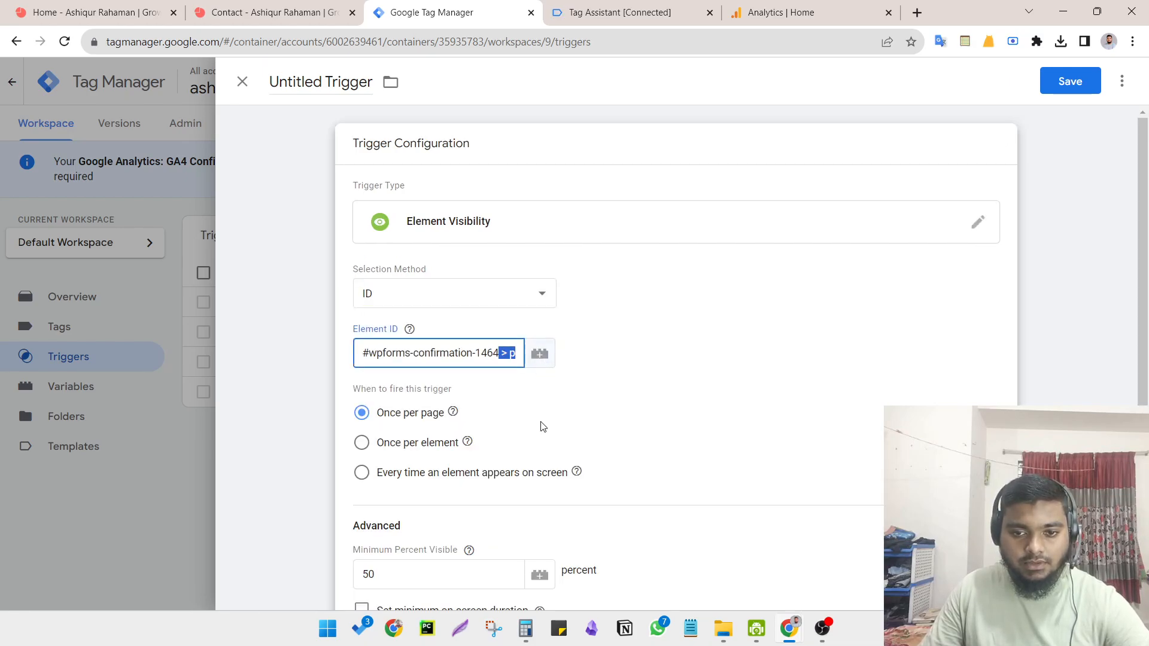
pyautogui.press('BackSpace')
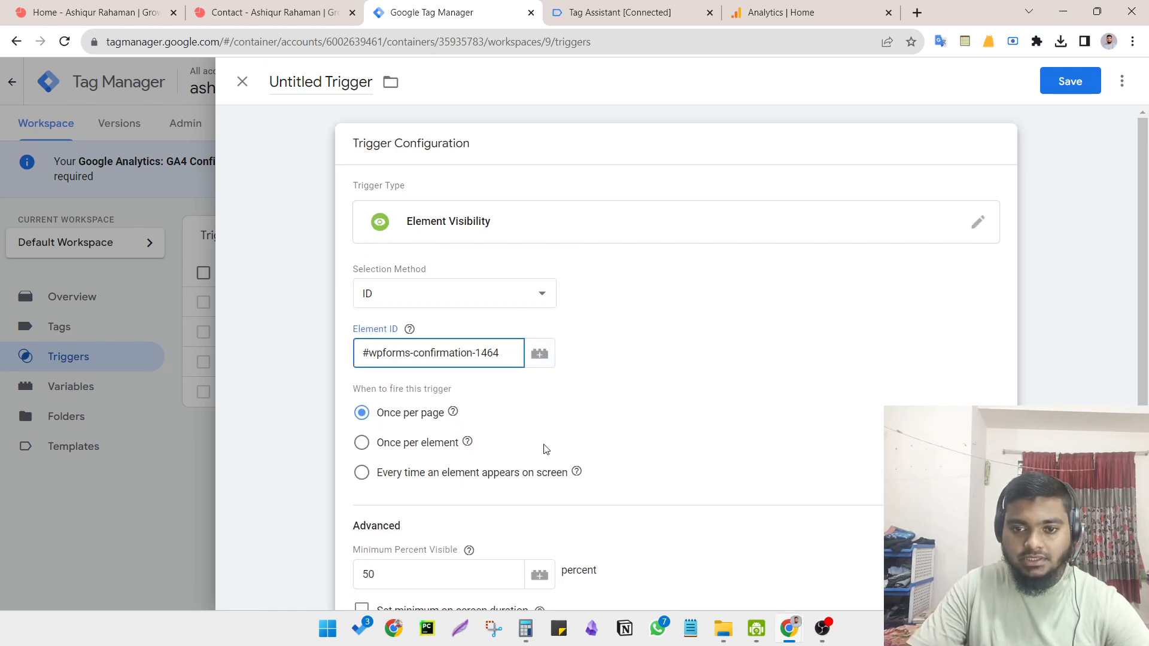
pyautogui.click(709, 348)
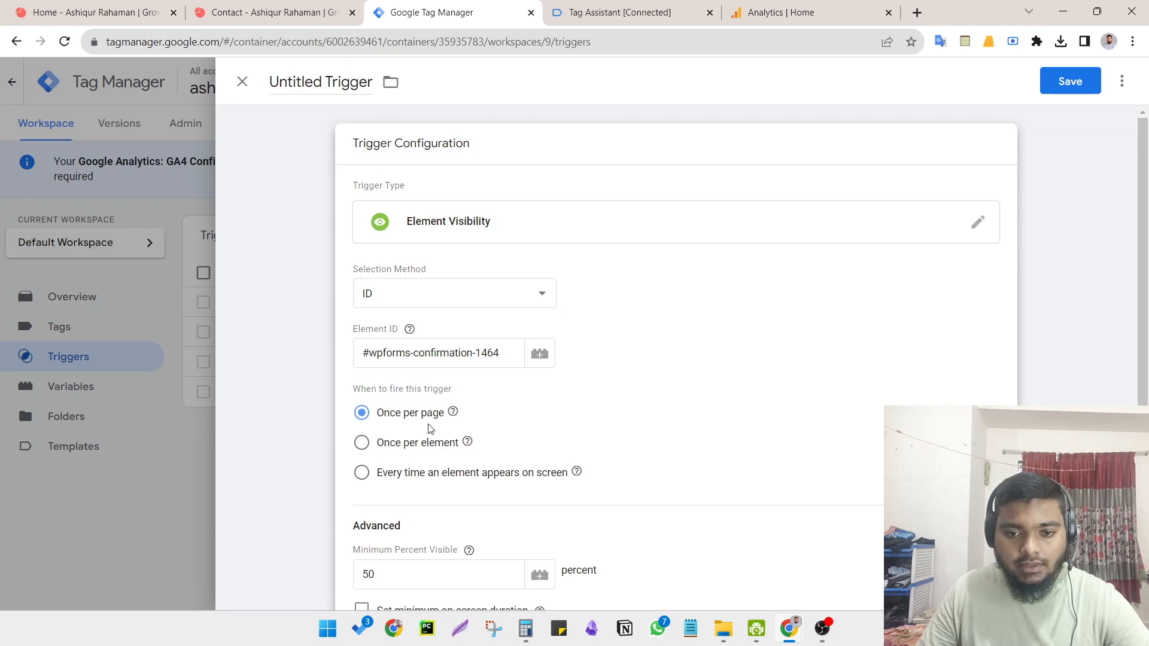
# - Highlight the trigger's Element ID value, switch to the contact page window, and inspect the area around its confirmation message in DevTools
pyautogui.moveTo(498, 354); pyautogui.dragTo(354, 364)
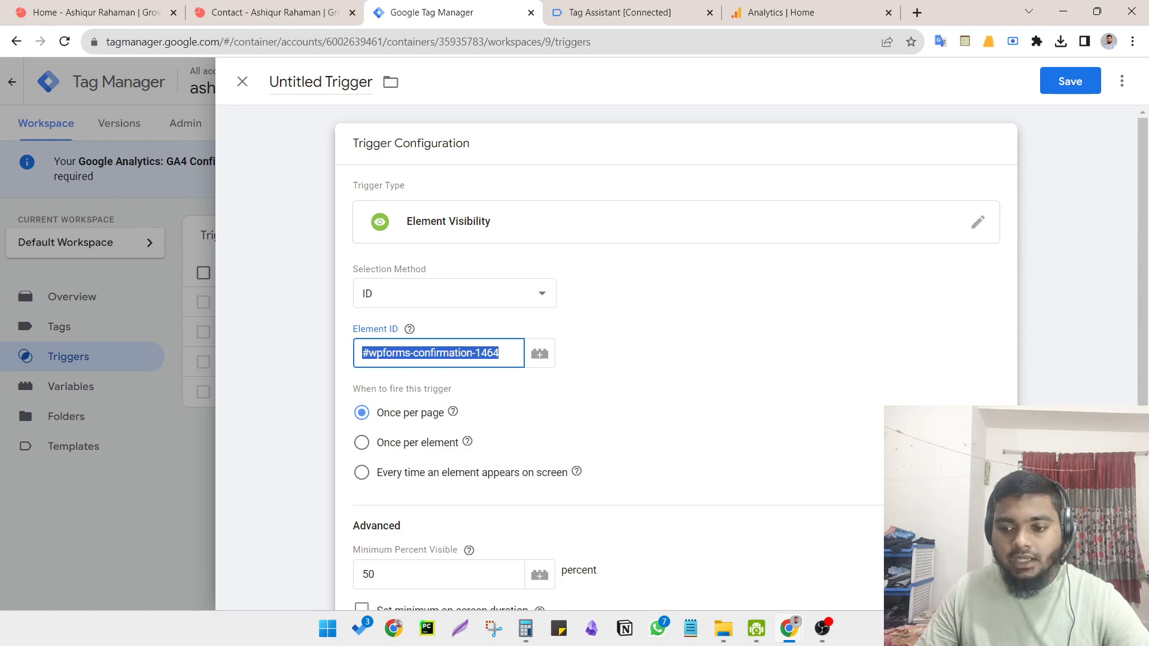
pyautogui.moveTo(837, 634)
pyautogui.moveTo(792, 620)
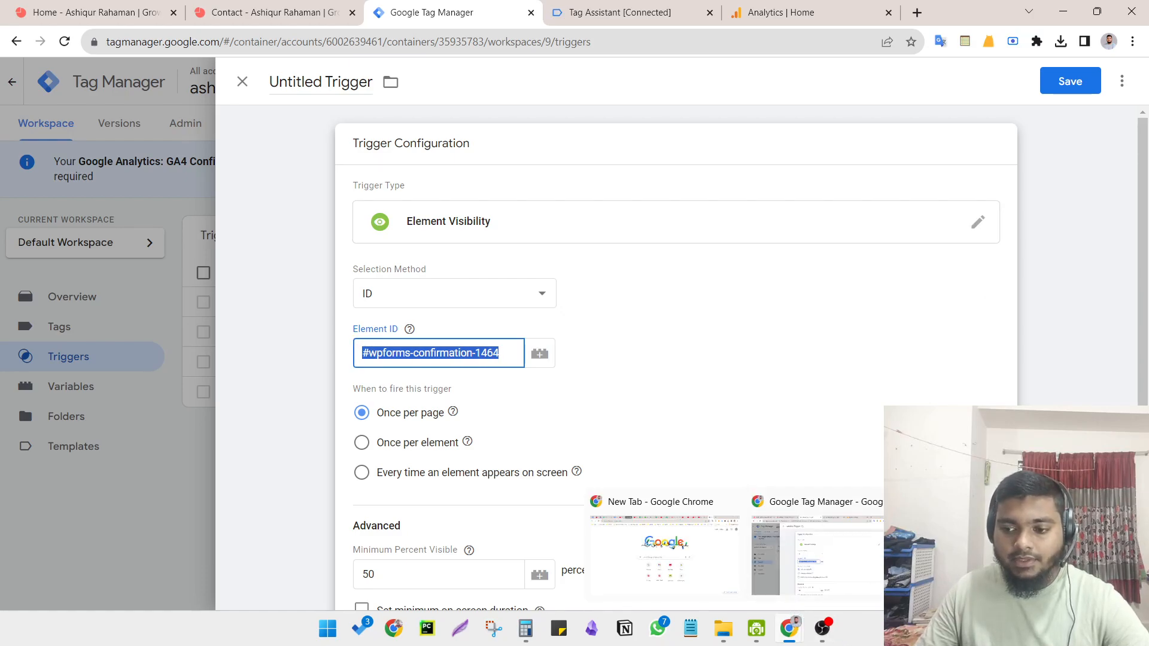
pyautogui.click(948, 554)
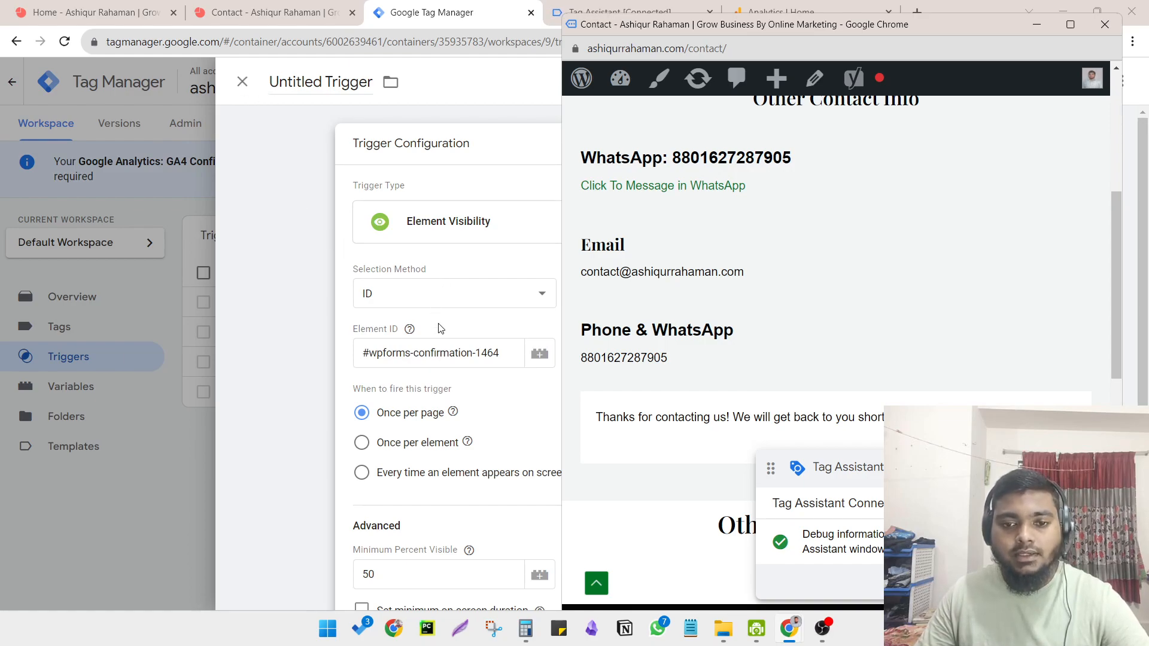
pyautogui.rightClick(757, 406)
pyautogui.click(784, 390)
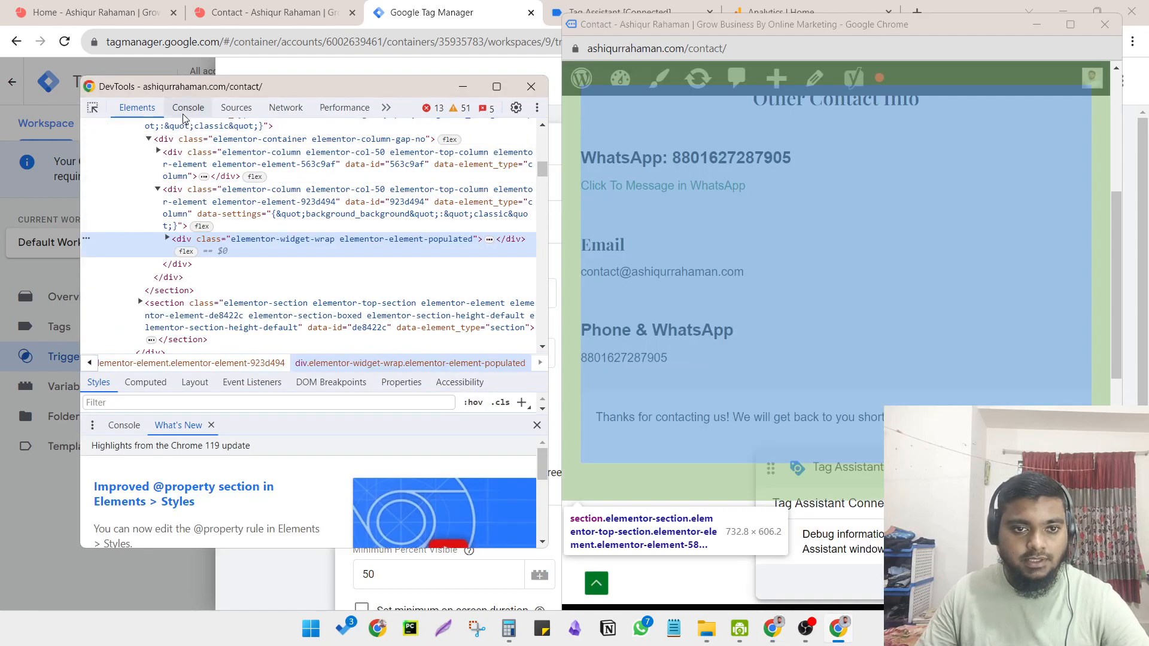
# - Open the DevTools console and remove its unavailable live expressions
pyautogui.click(188, 107)
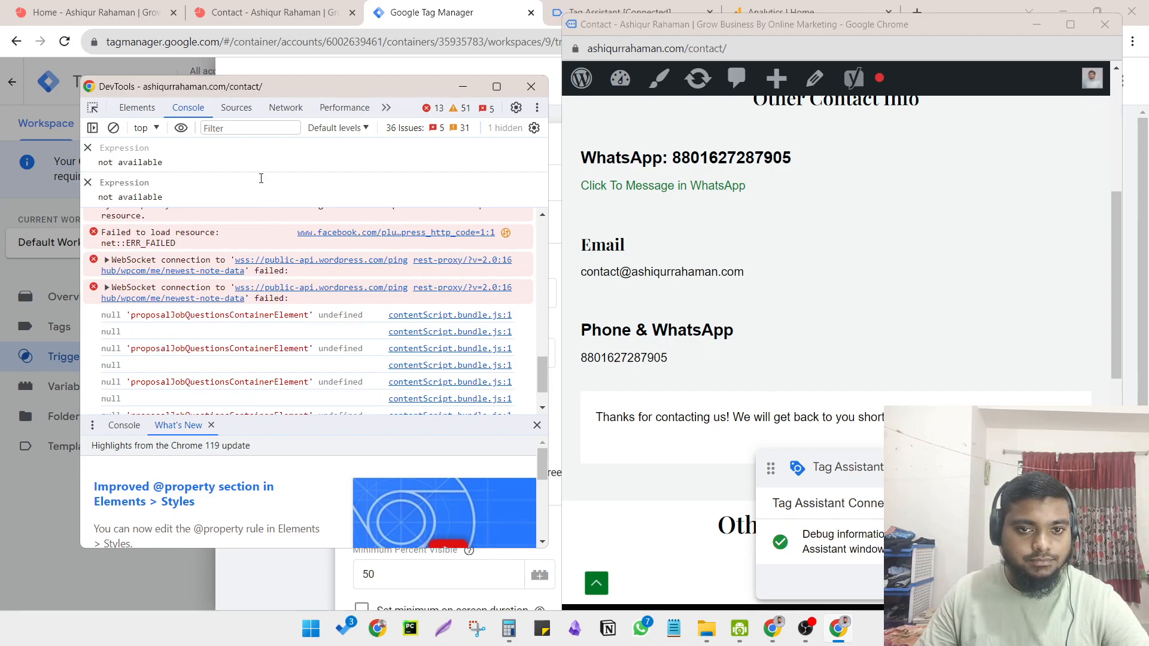
pyautogui.click(88, 149)
pyautogui.scroll(3, 115, 272)
pyautogui.scroll(-4, 139, 366)
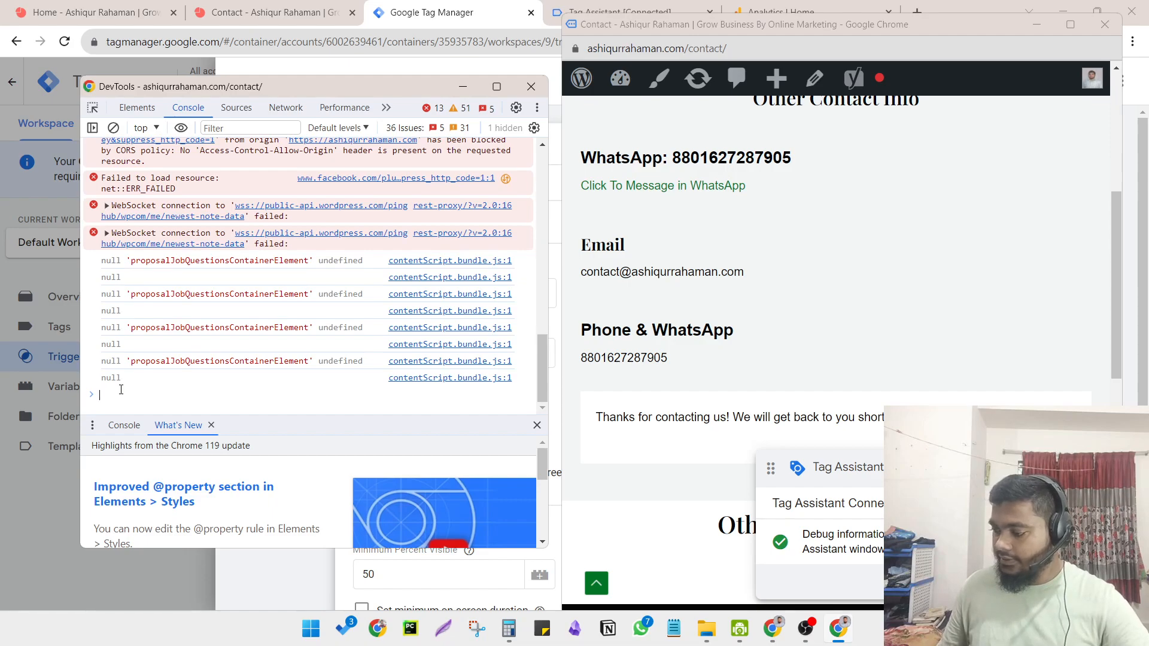
# - Run document.querySelectorAll('#wpforms-confirmation-1464') in the console and expand the returned NodeList
pyautogui.write('document')
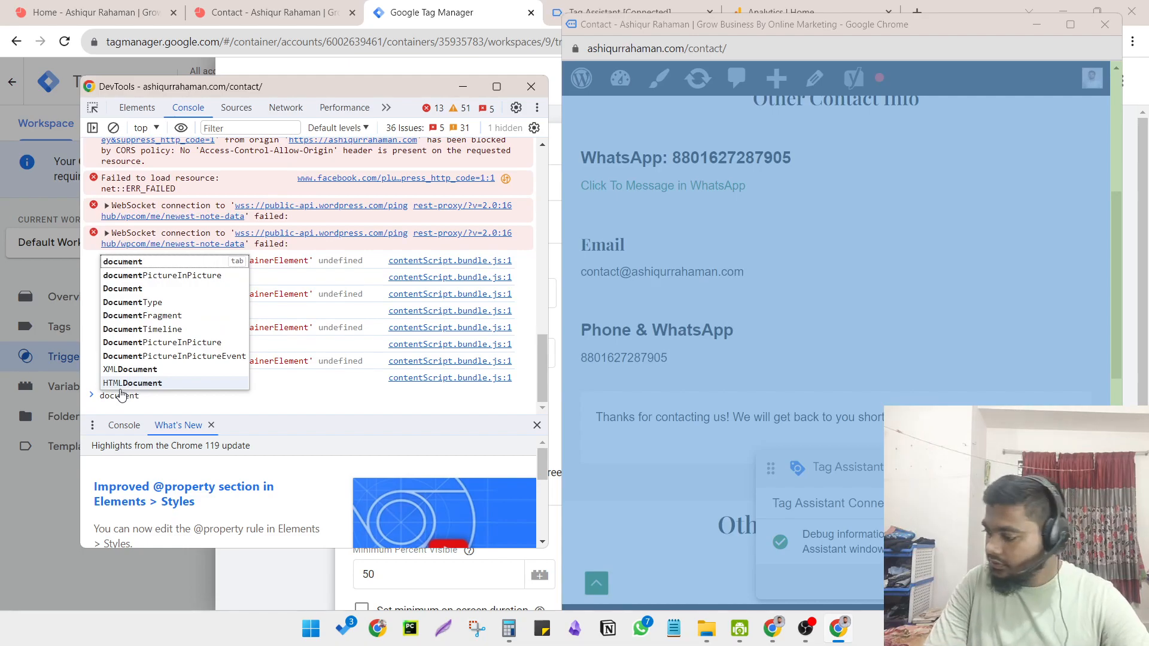
pyautogui.write('.')
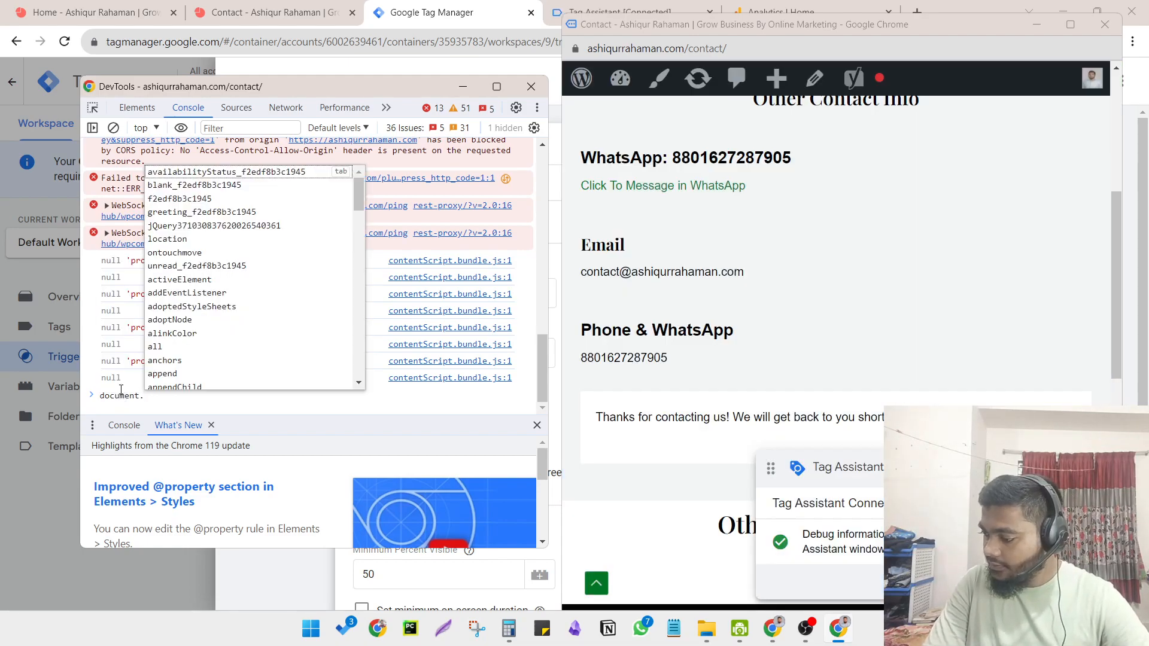
pyautogui.write('query')
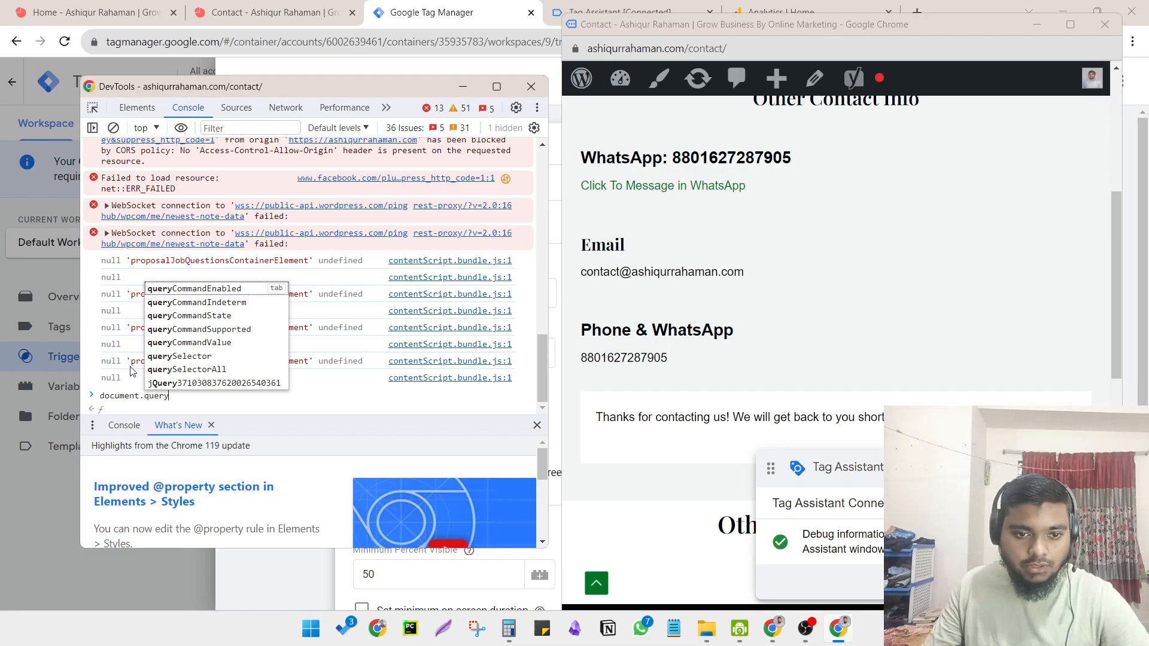
pyautogui.click(179, 369)
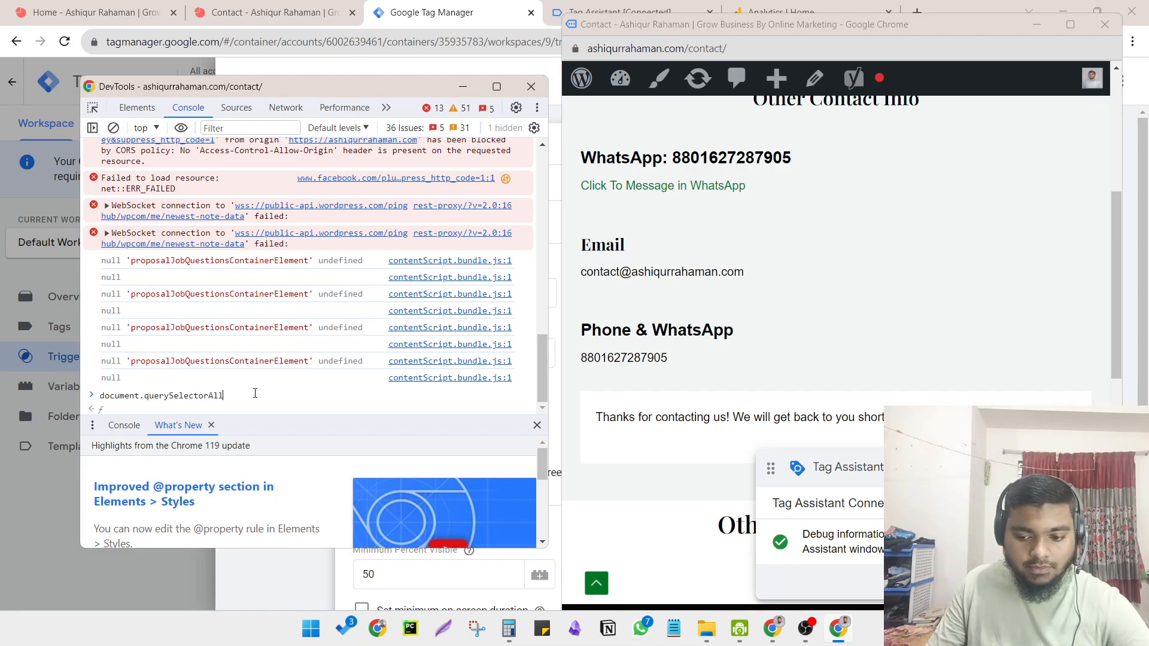
pyautogui.write('(')
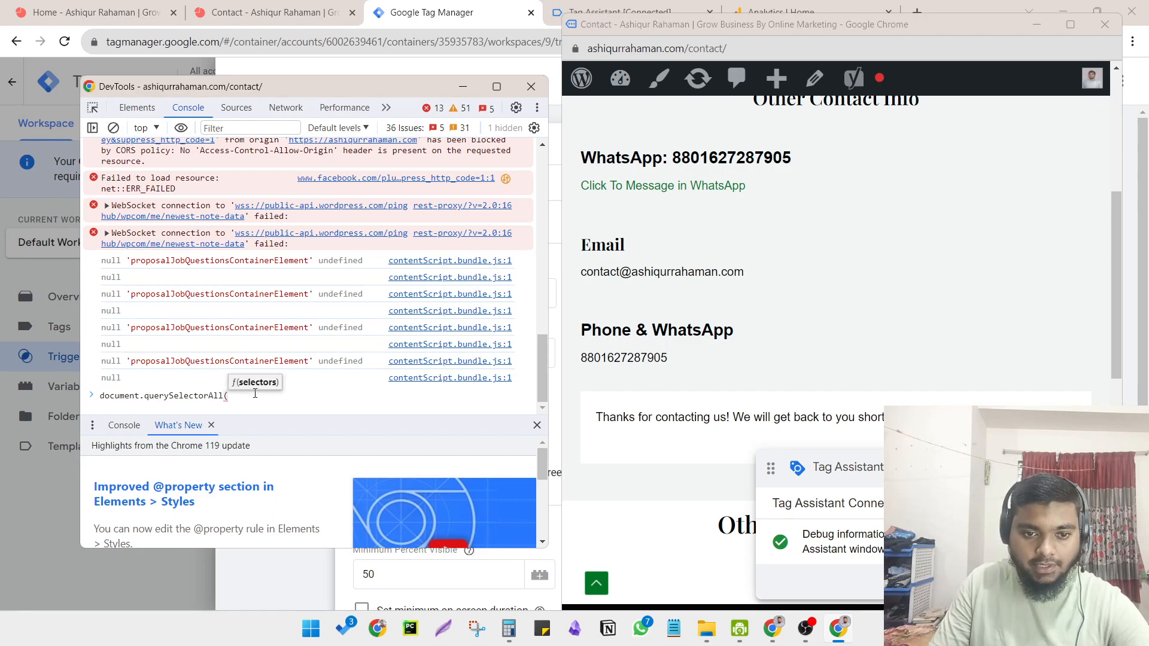
pyautogui.write(')')
pyautogui.press('Left')
pyautogui.write("'")
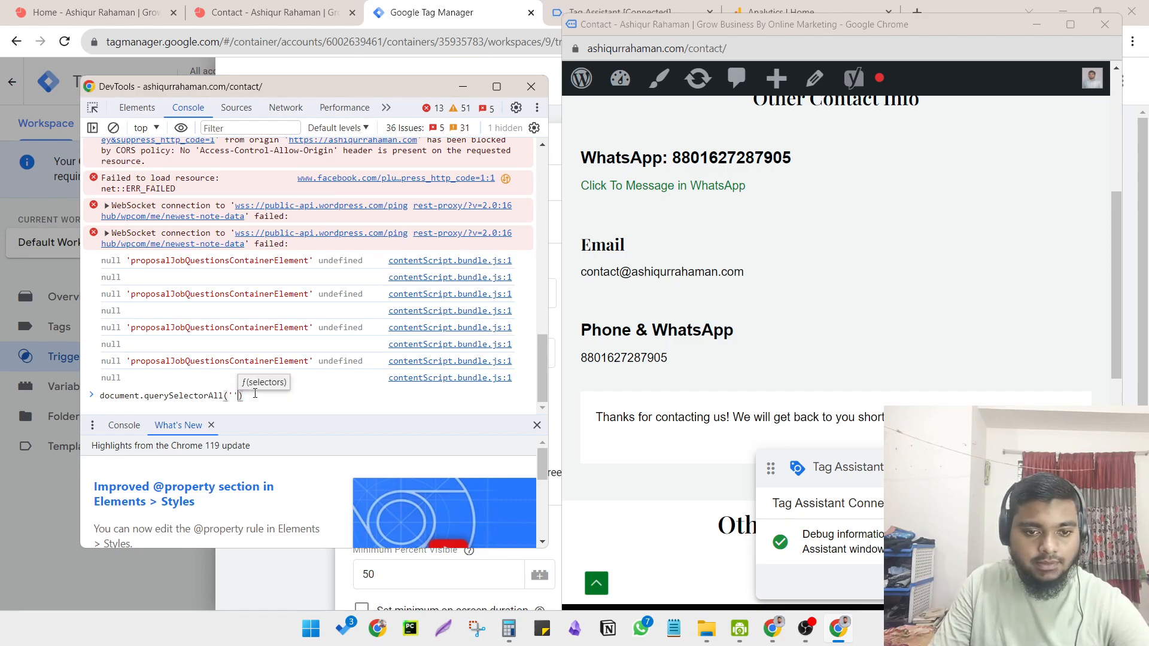
pyautogui.write('#wpforms-confirmation-1464 > p')
pyautogui.press('BackSpace')
pyautogui.press('BackSpace')
pyautogui.press('BackSpace')
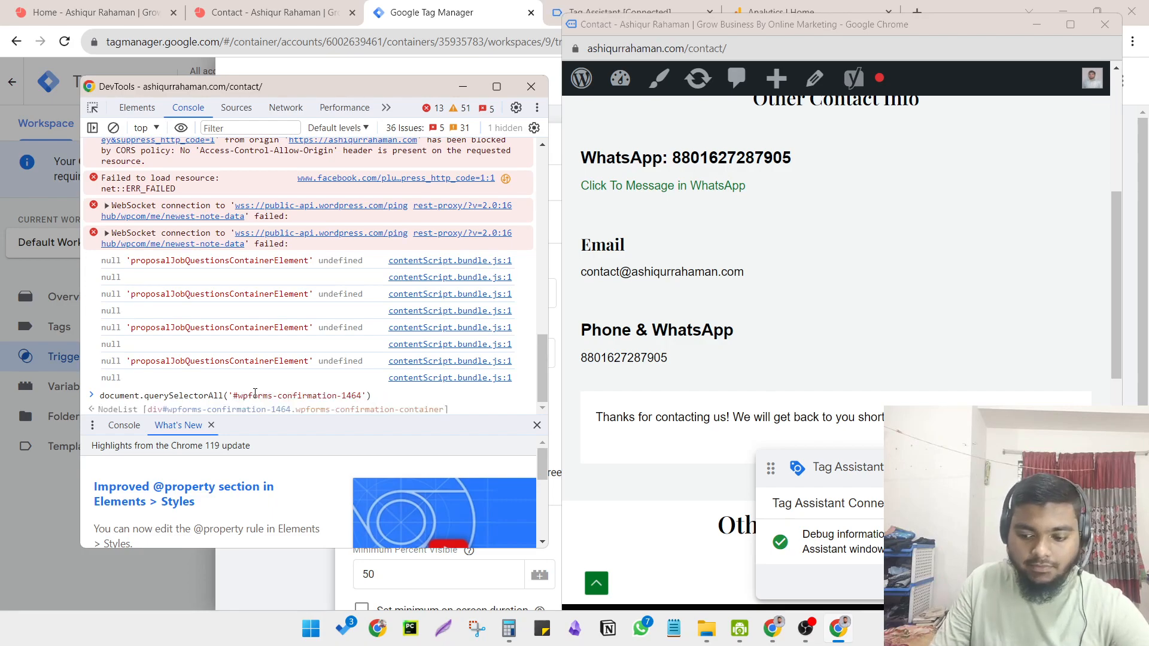
pyautogui.press('Return')
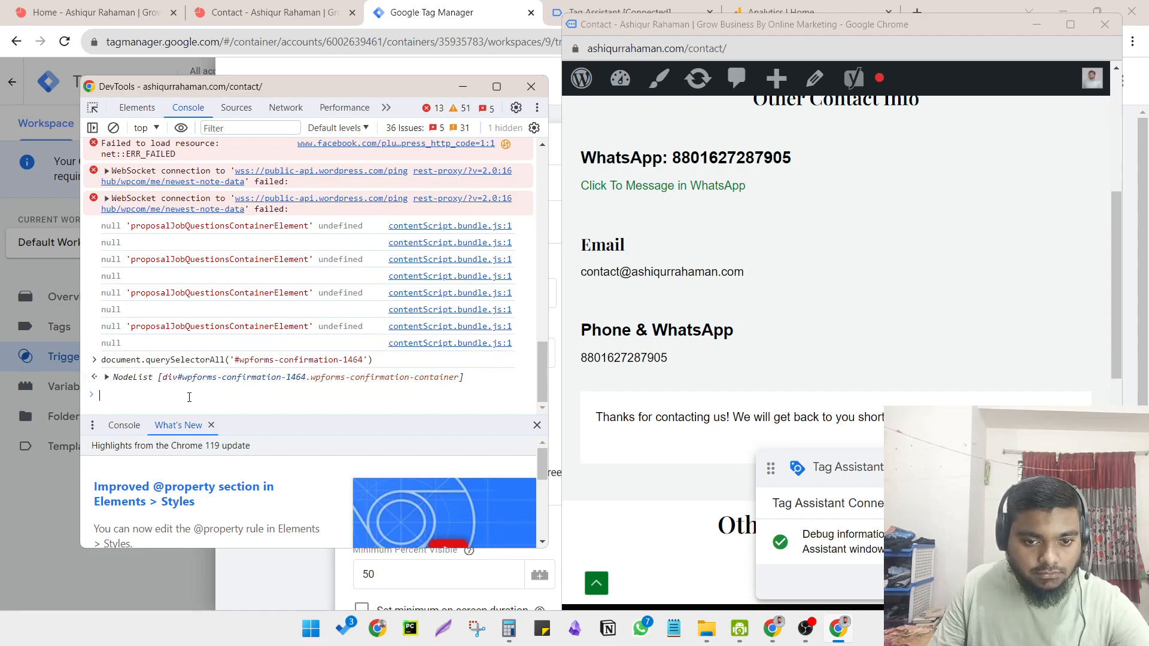
pyautogui.click(107, 378)
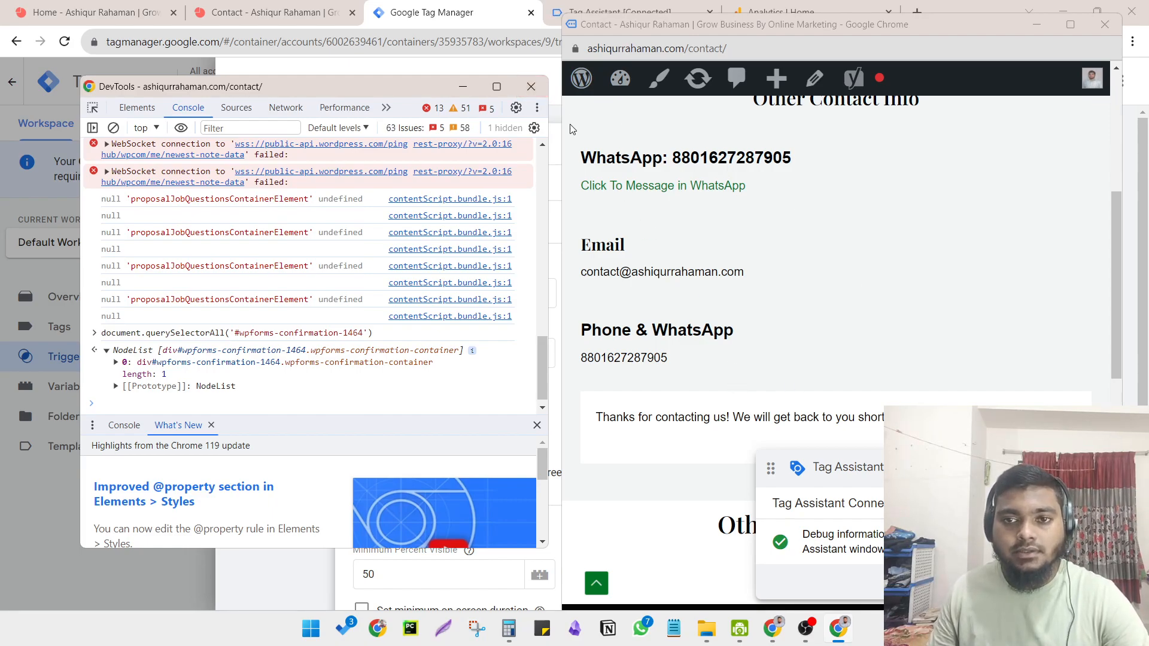
# - Close DevTools, return to the Tag Manager trigger, and set it to fire every time an element appears on screen
pyautogui.click(531, 86)
pyautogui.click(1036, 24)
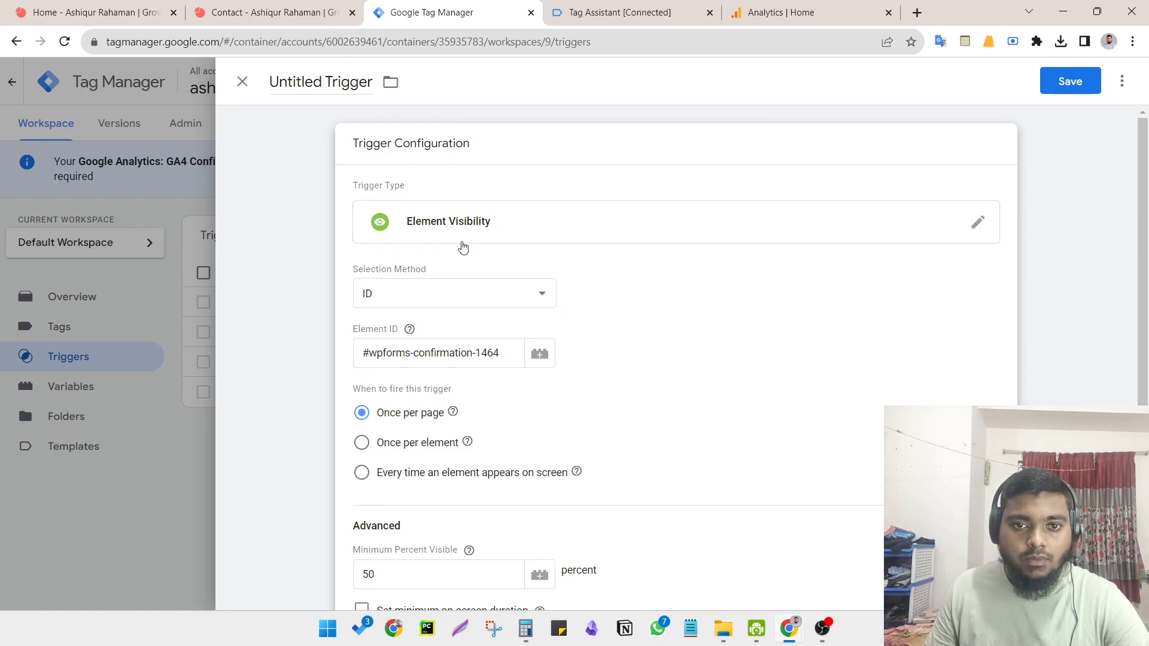
pyautogui.scroll(-2, 598, 319)
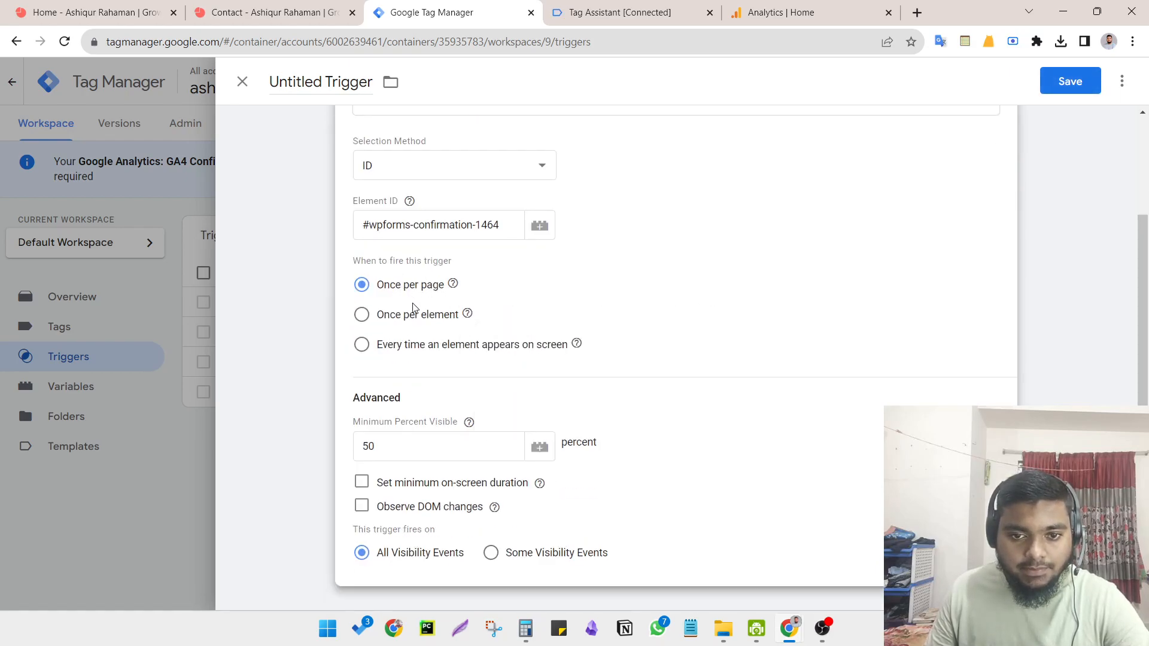
pyautogui.click(408, 351)
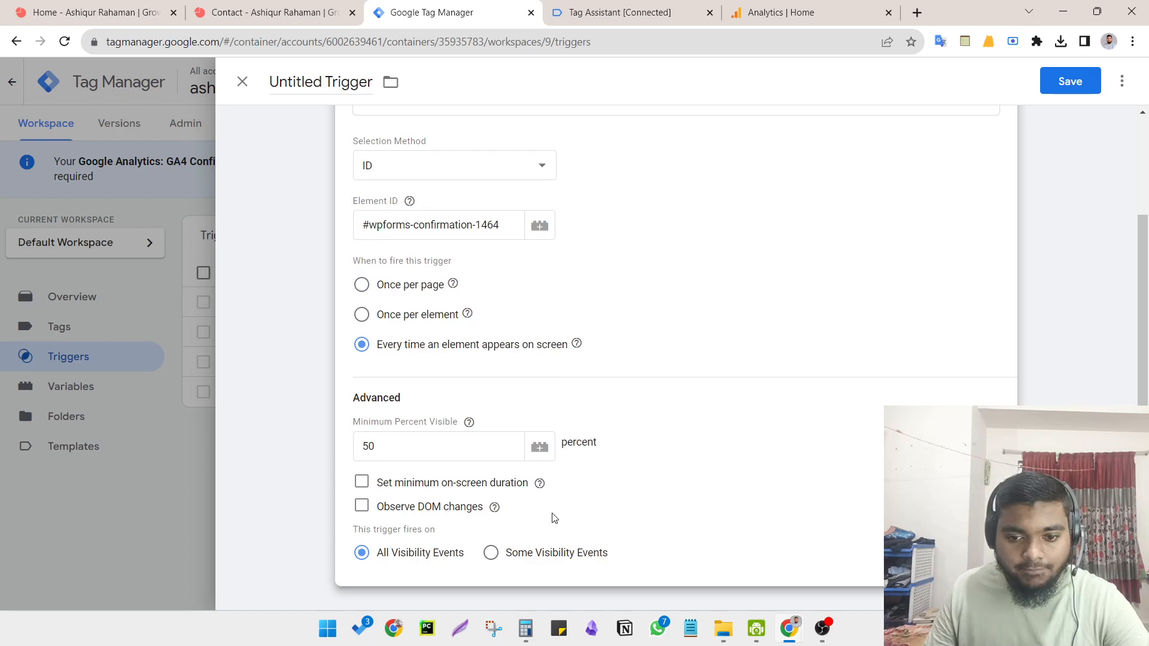
pyautogui.click(491, 552)
pyautogui.scroll(-1, 490, 556)
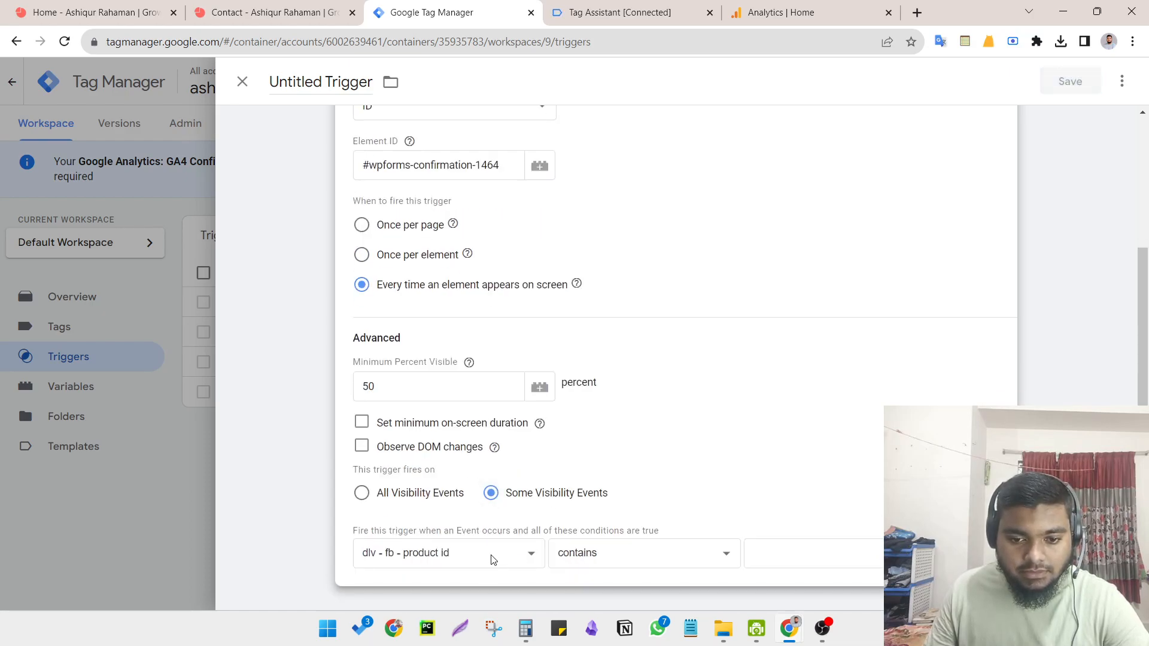
pyautogui.click(364, 494)
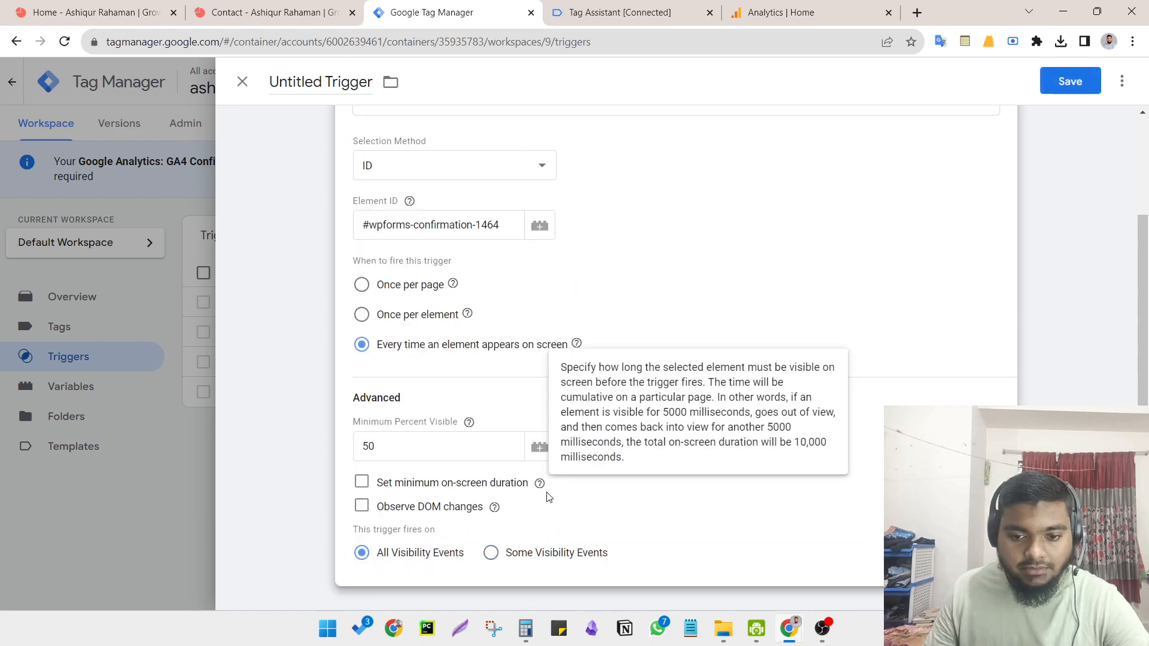
# - Set the trigger's minimum percent visible to 10
pyautogui.click(403, 453)
pyautogui.doubleClick(402, 453)
pyautogui.write('1')
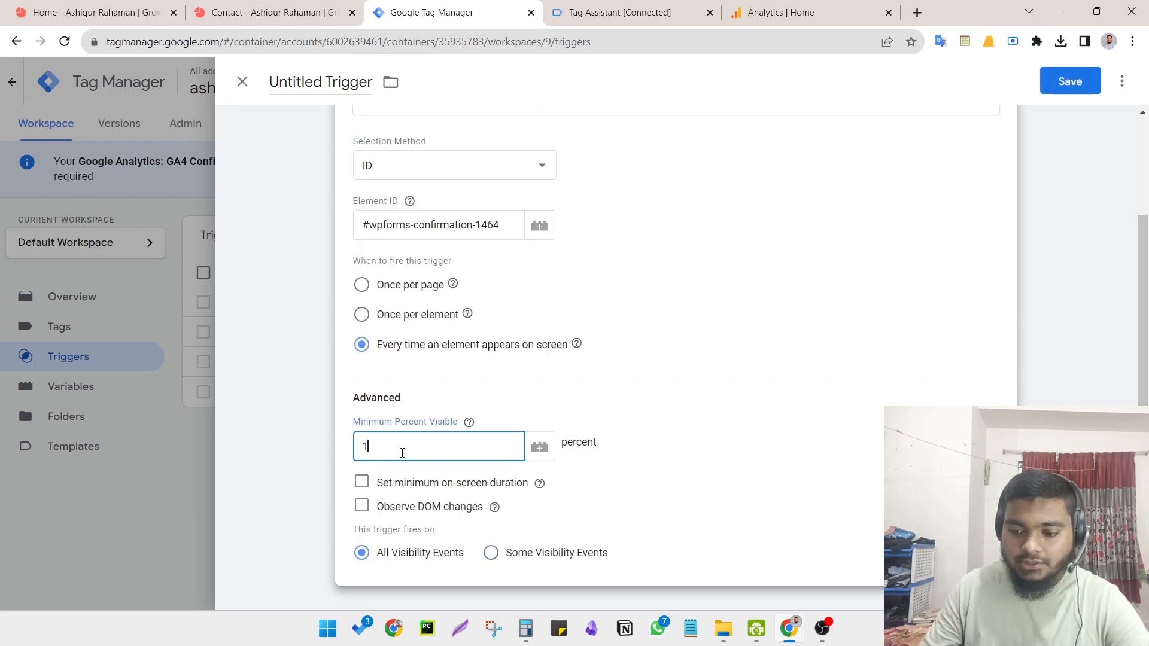
pyautogui.write('0')
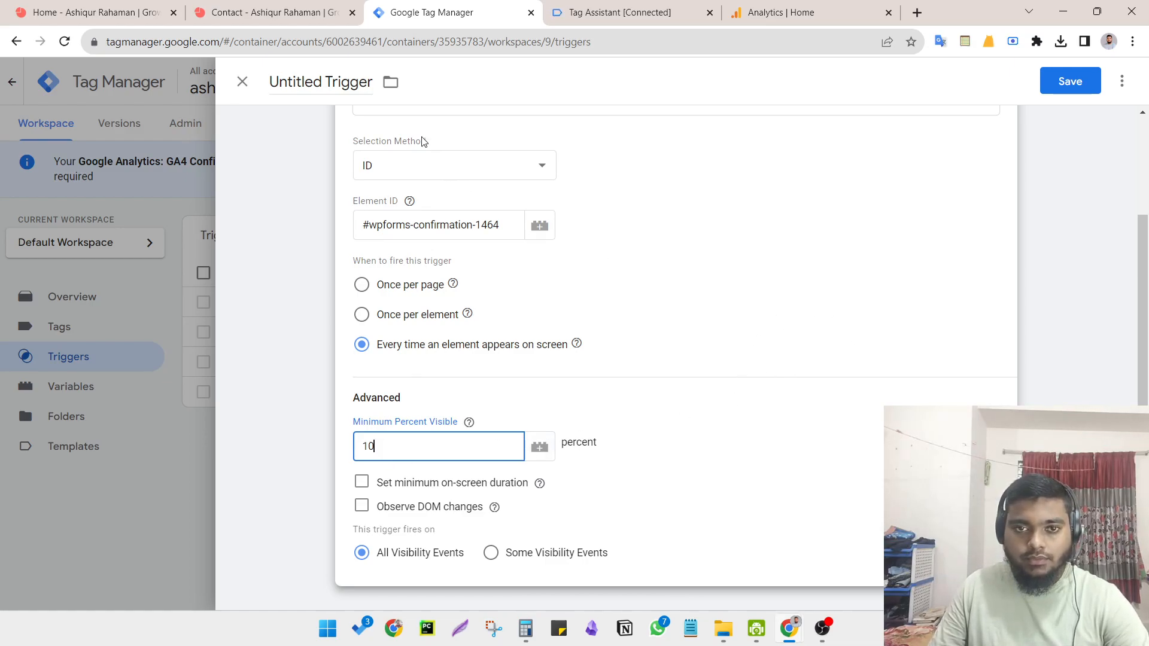
# - Save the trigger under the name "Element Visibility - Form Tracking"
pyautogui.click(1089, 90)
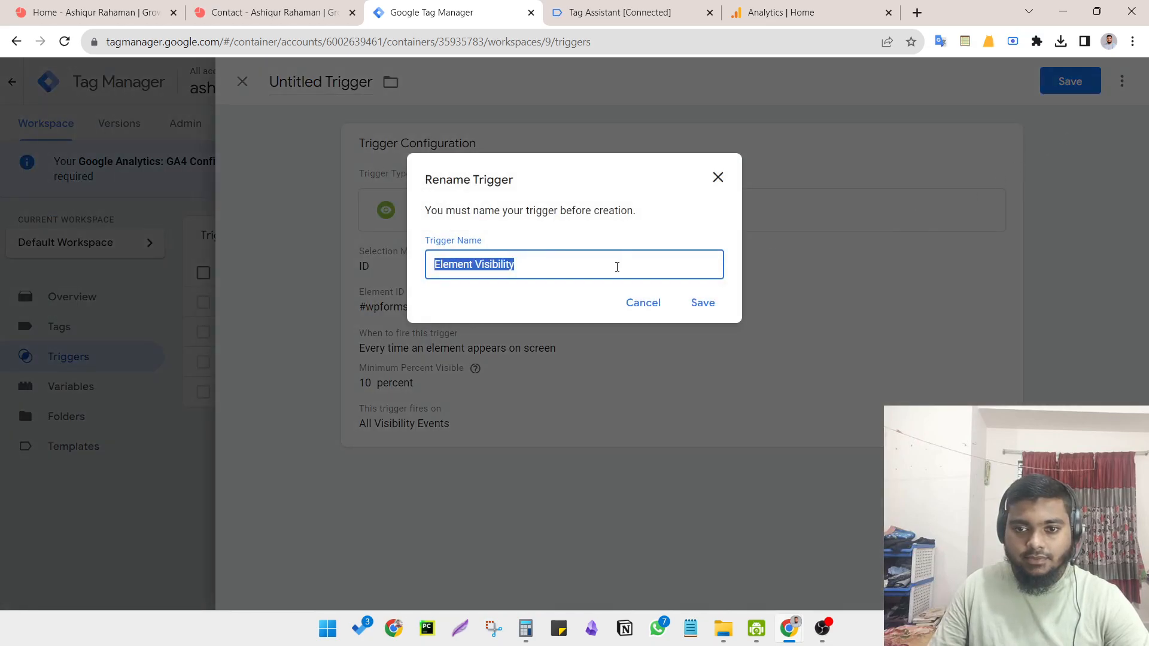
pyautogui.click(617, 266)
pyautogui.write('- Form Tracking')
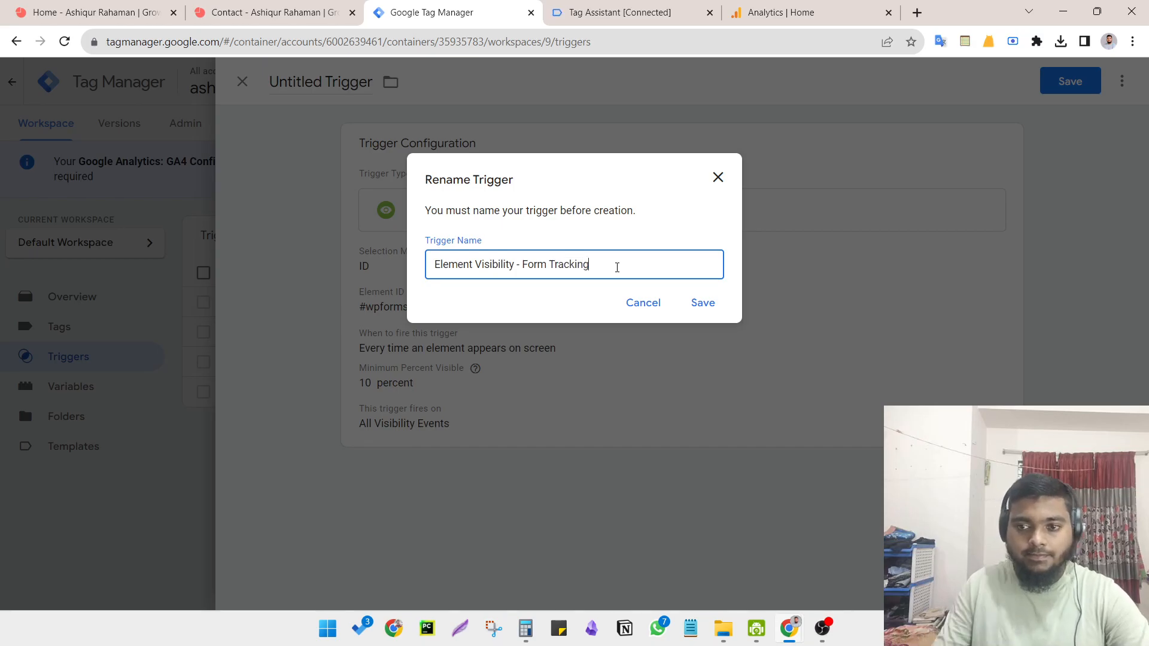
pyautogui.click(698, 301)
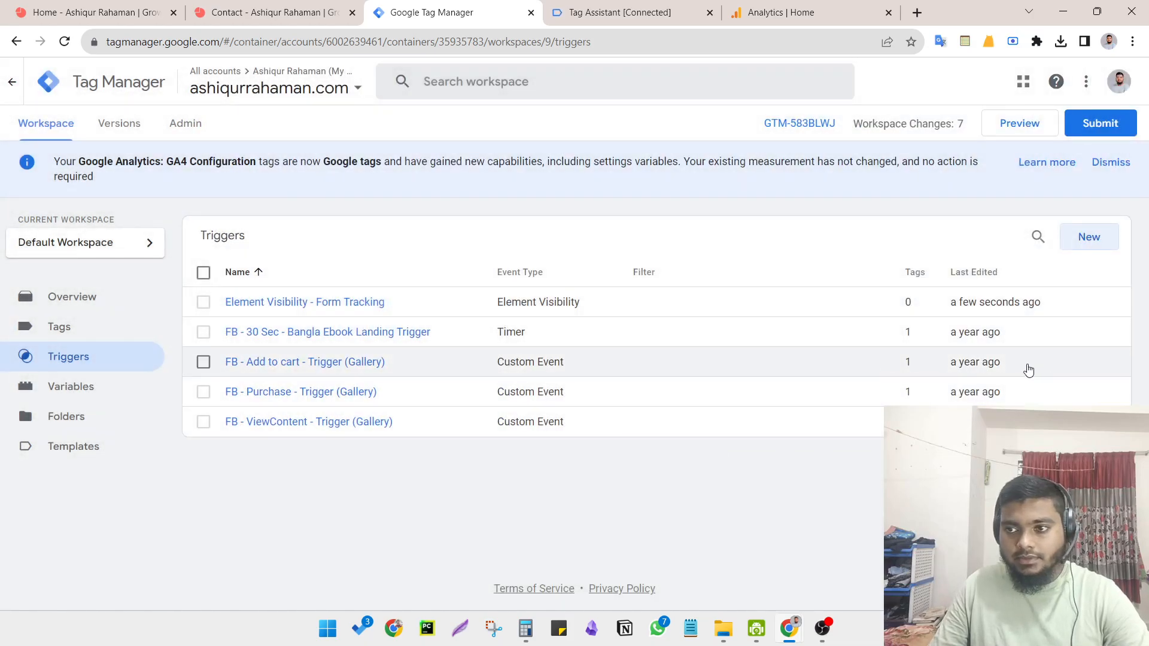
# - Preview the container in Tag Assistant, switch to the connected site window, and go to its Contact Me form
pyautogui.click(1019, 123)
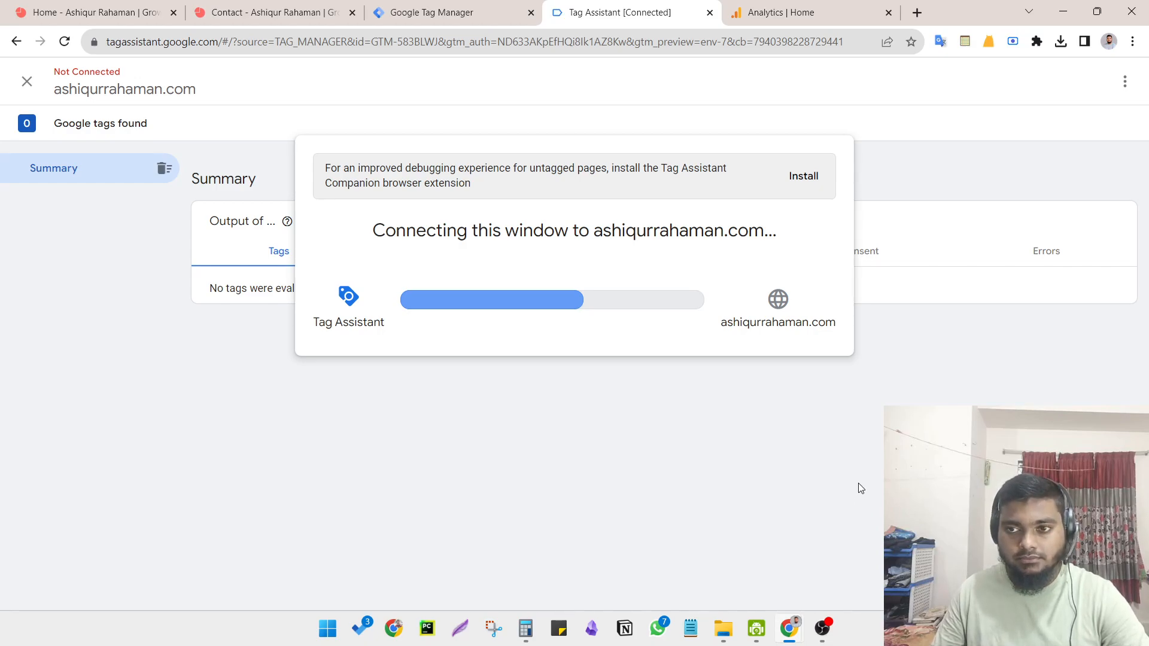
pyautogui.click(551, 401)
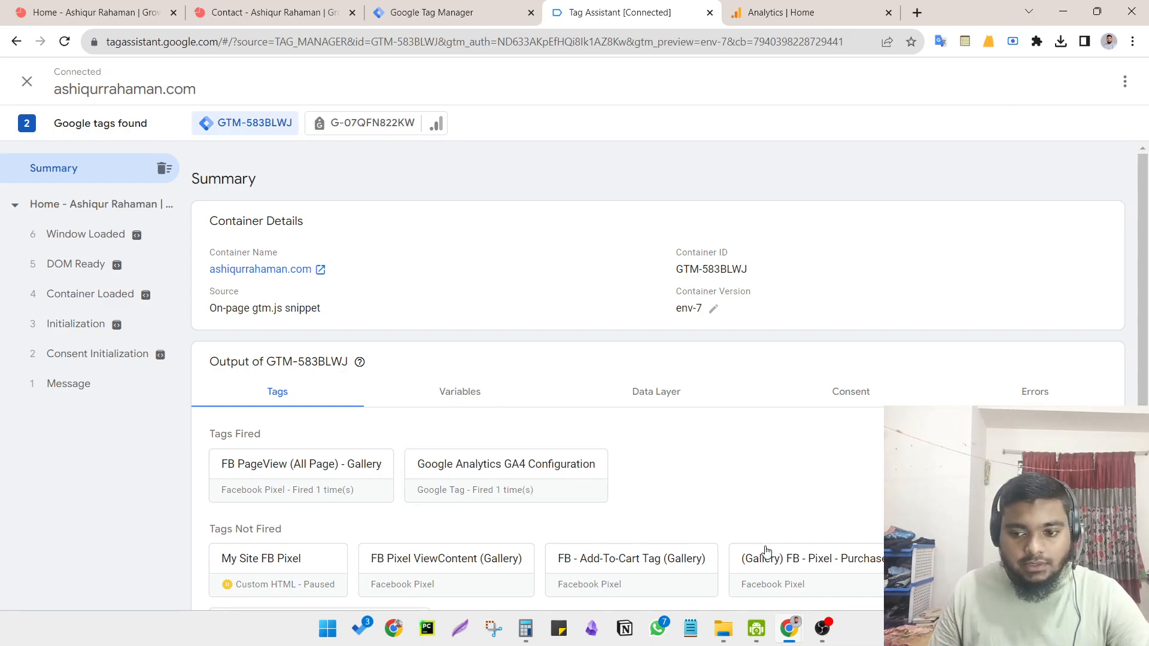
pyautogui.moveTo(789, 626)
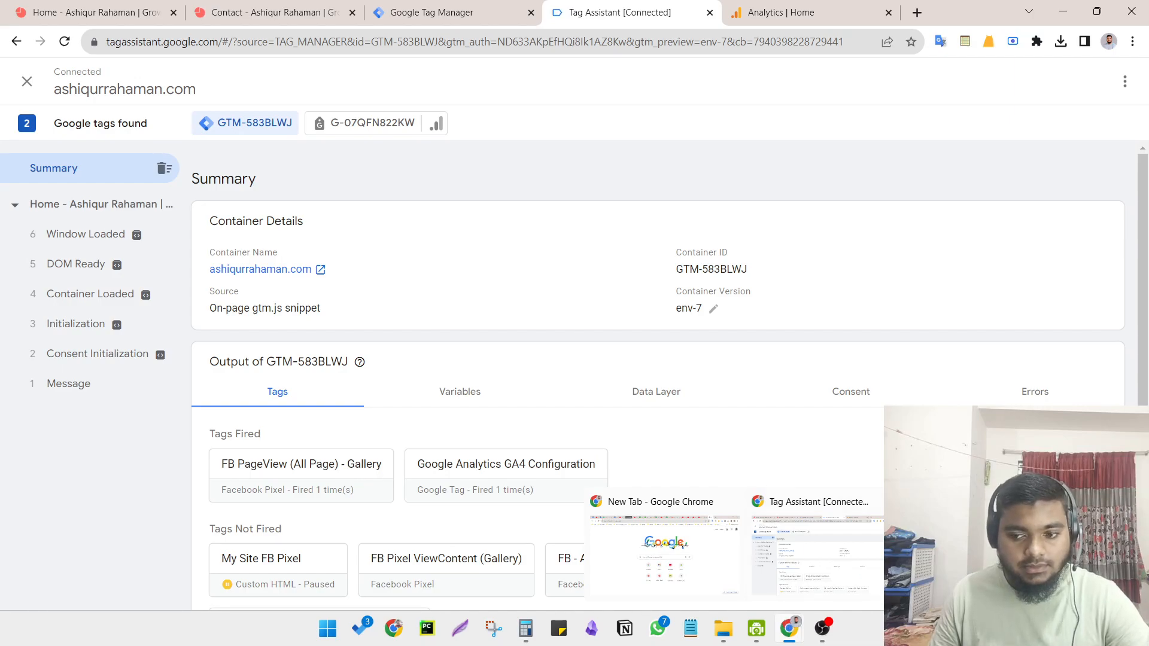
pyautogui.click(664, 544)
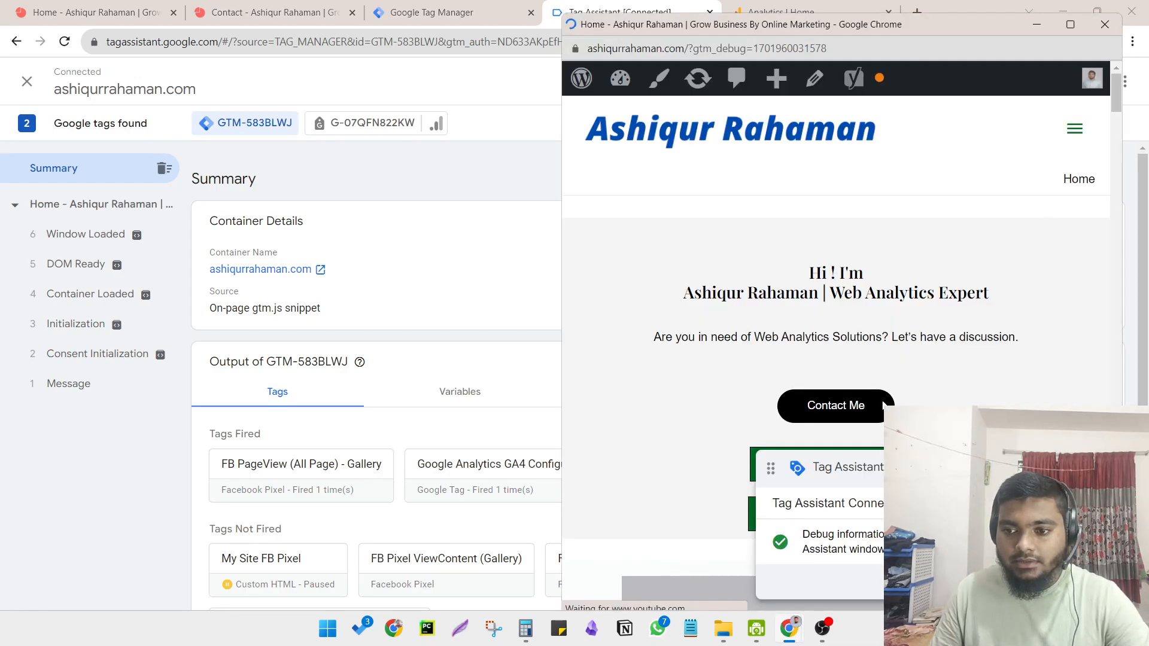
pyautogui.click(843, 412)
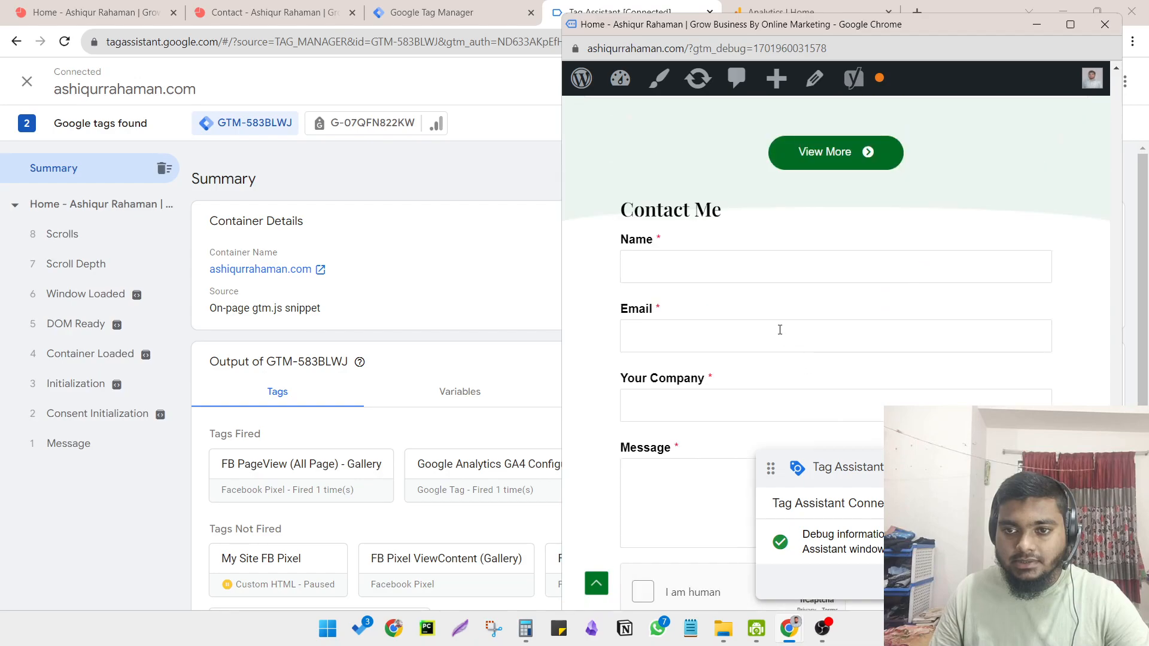
# - Fill in the contact form with the saved name, email and company details and the message "test", and submit it
pyautogui.click(706, 253)
pyautogui.click(701, 263)
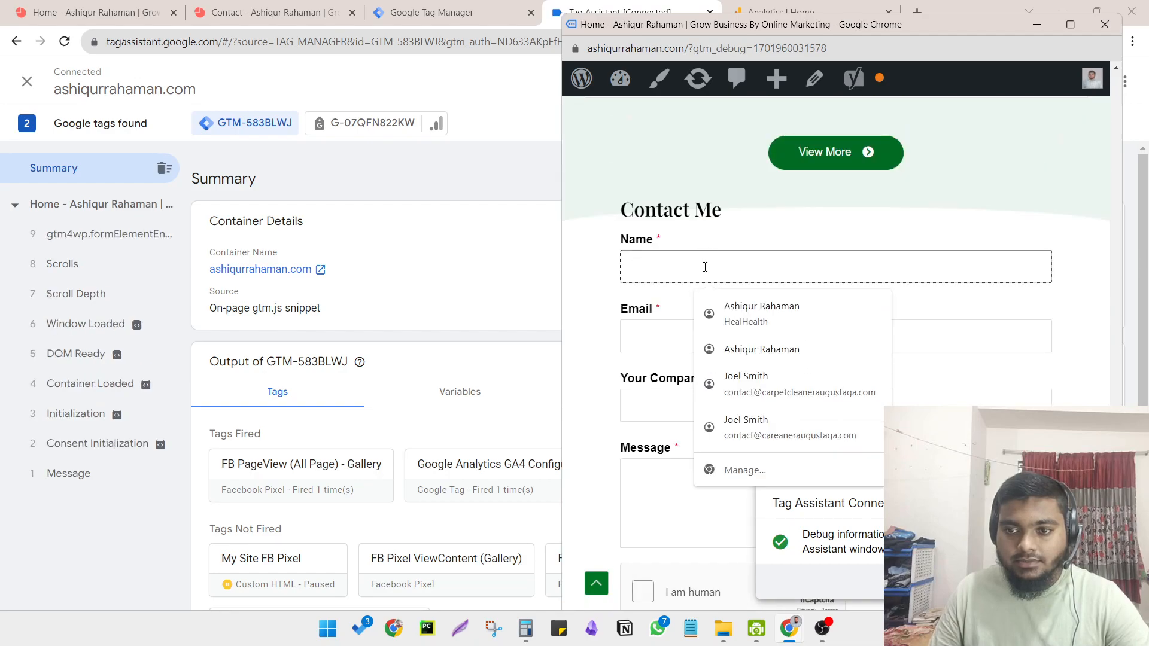
pyautogui.click(736, 351)
pyautogui.click(695, 473)
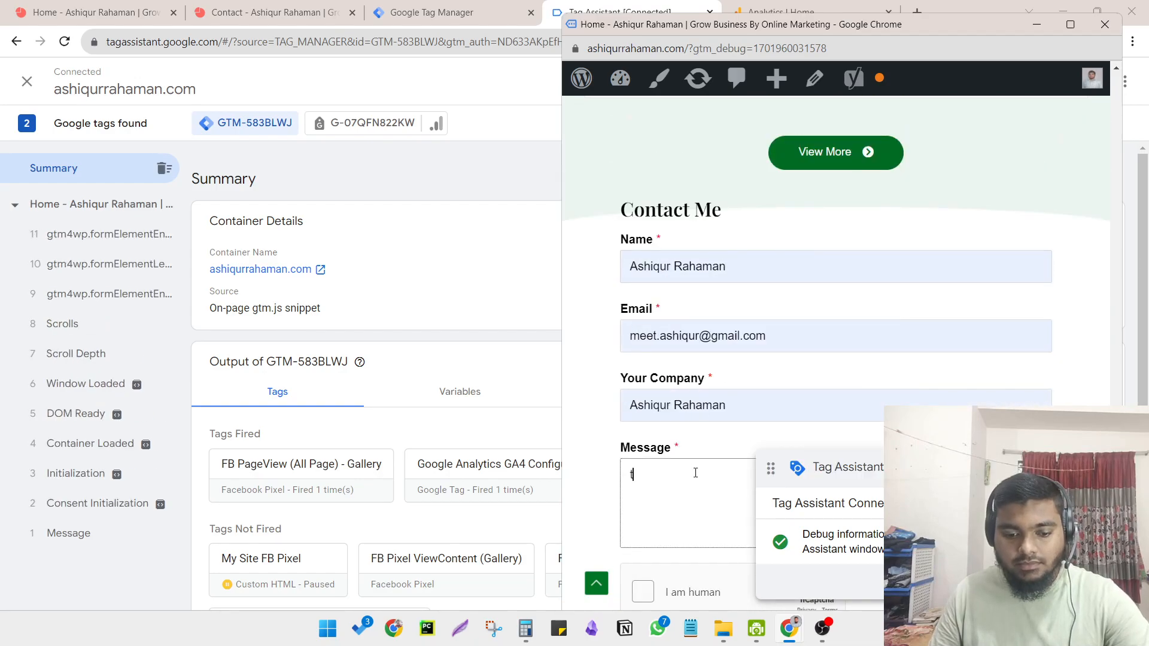
pyautogui.write('test')
pyautogui.scroll(-3, 679, 495)
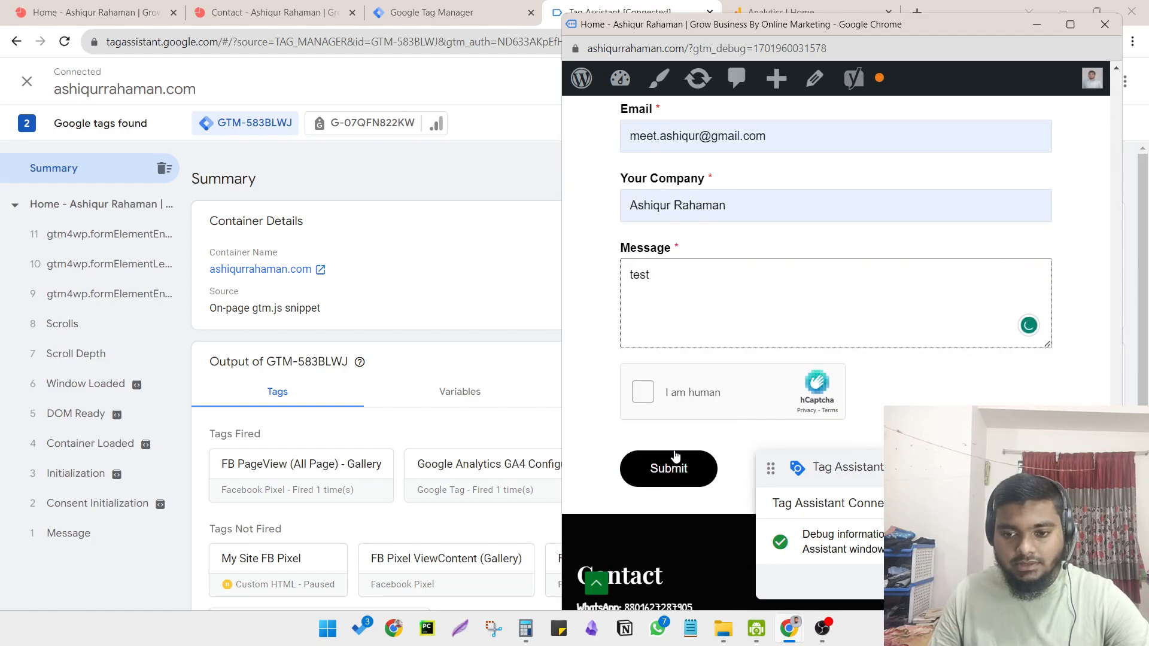
pyautogui.click(668, 478)
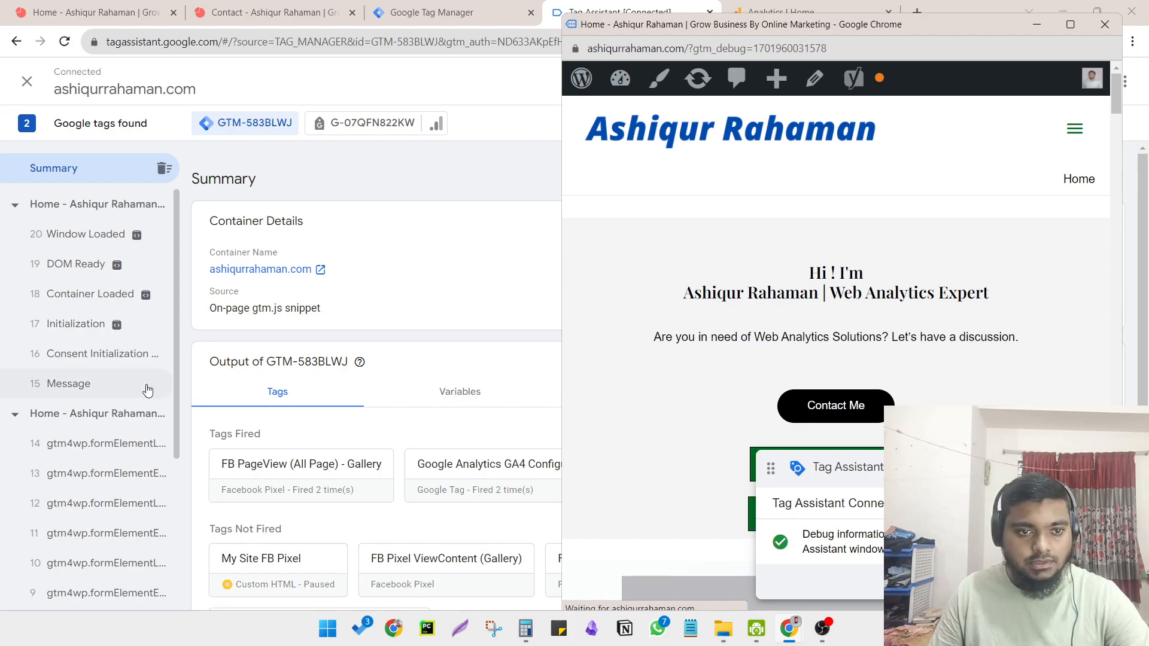
# - Examine the tags, variables and data layer values for the latest Home page load and the summary in Tag Assistant
pyautogui.click(82, 211)
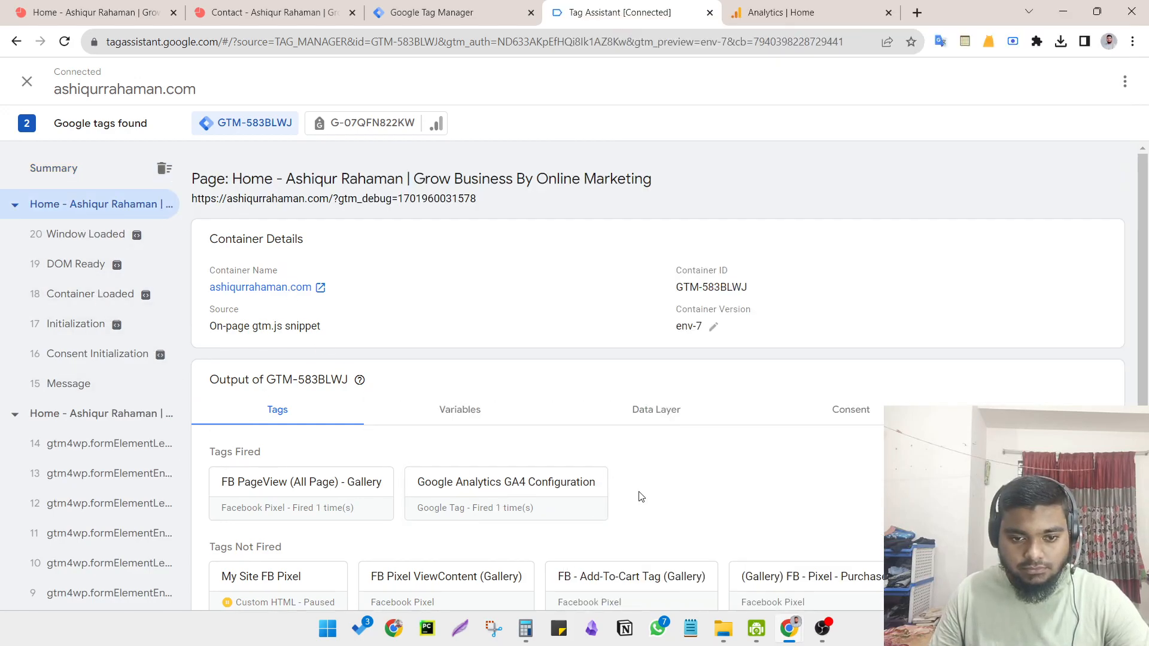
pyautogui.scroll(-1, 622, 509)
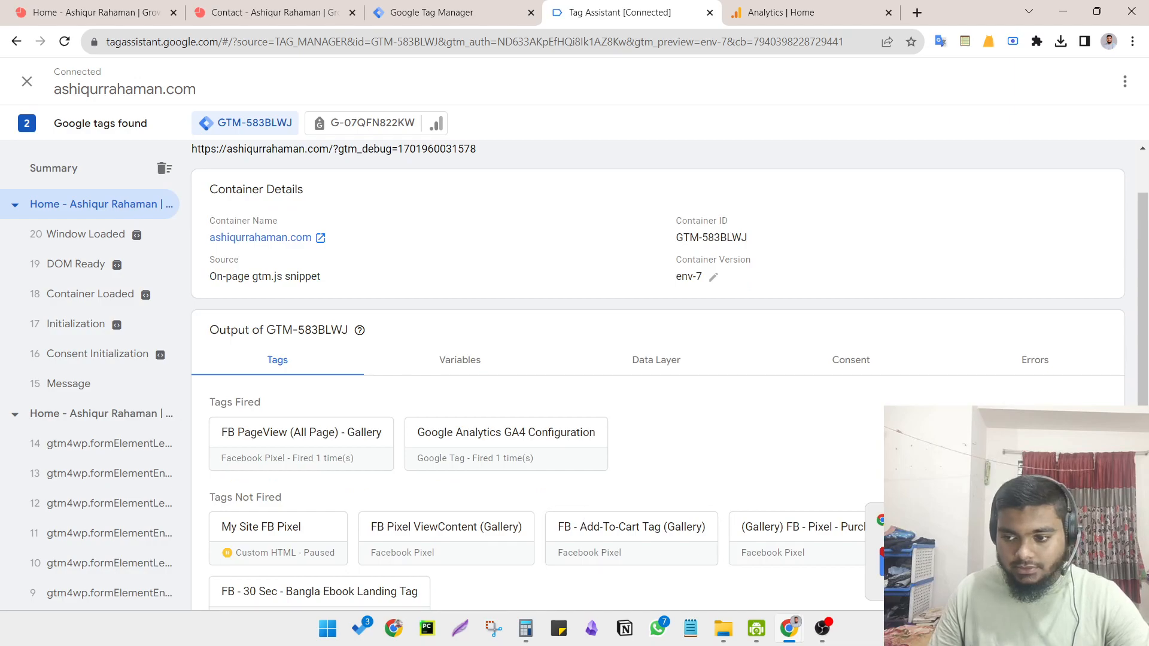
pyautogui.click(484, 363)
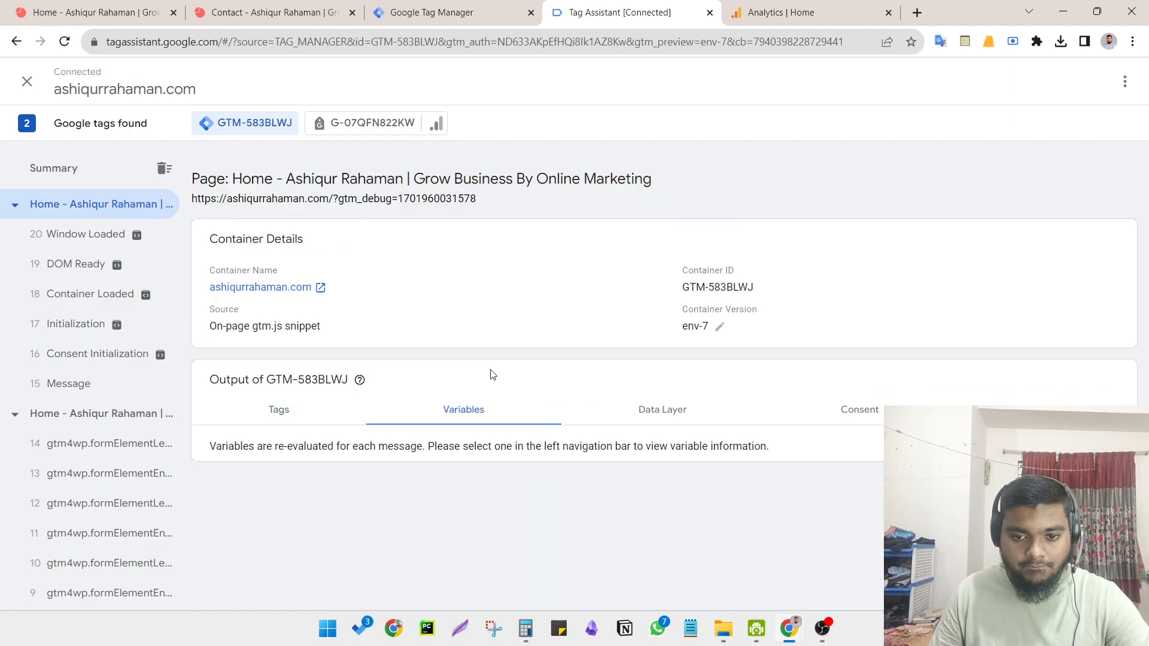
pyautogui.click(663, 410)
pyautogui.scroll(-1, 634, 425)
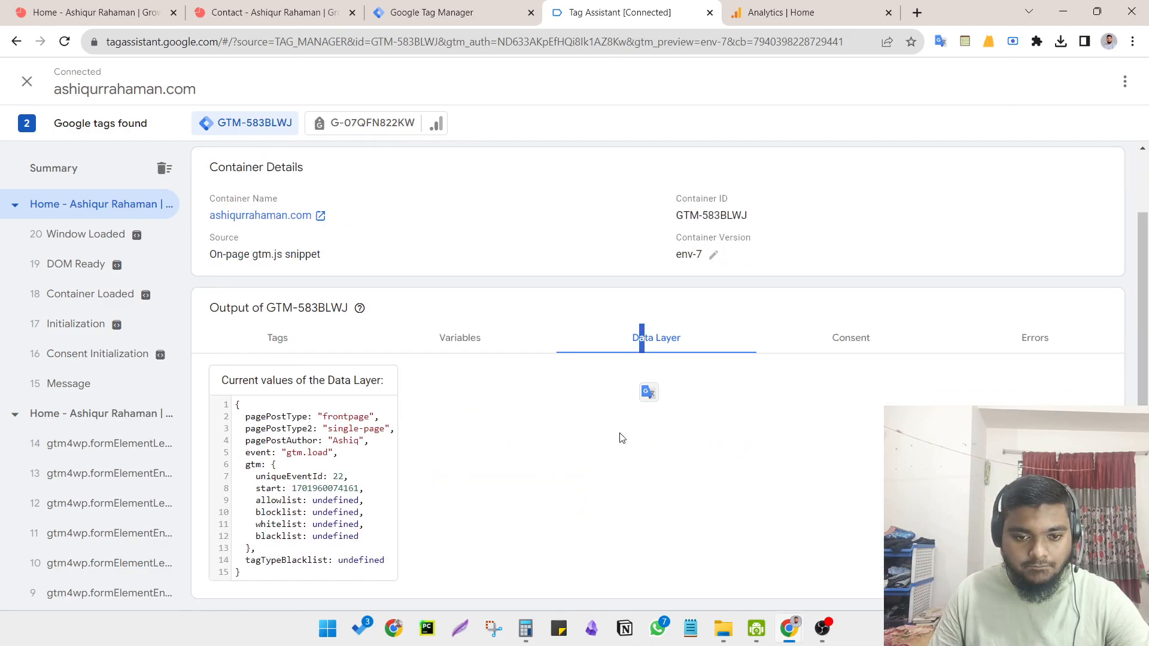
pyautogui.scroll(1, 353, 347)
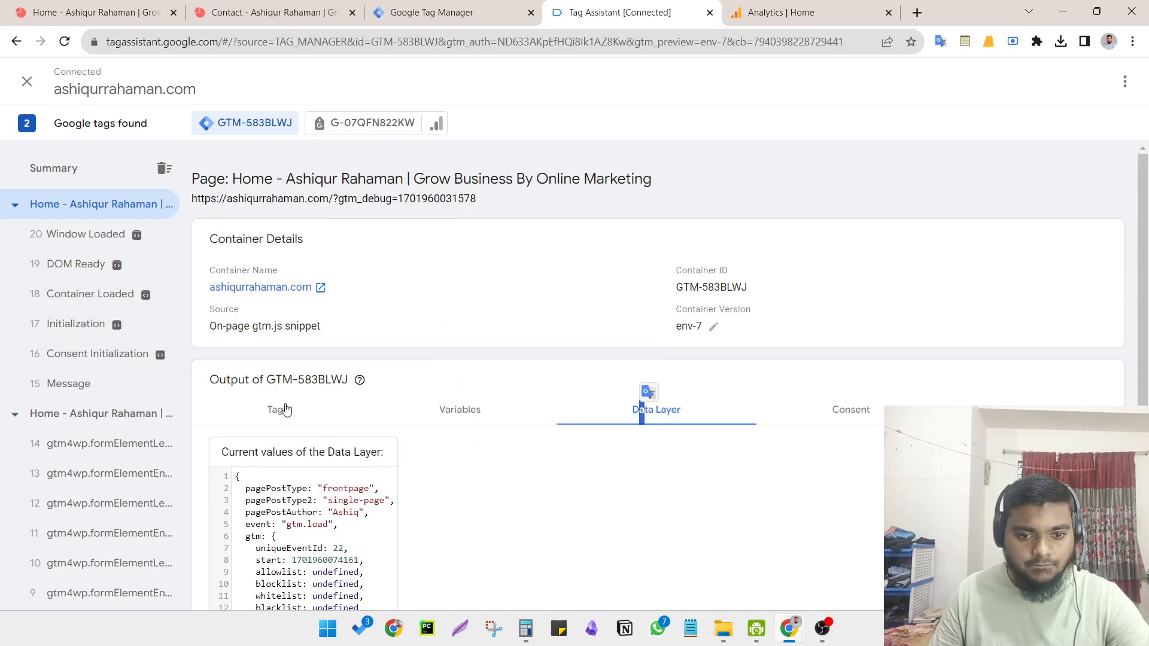
pyautogui.click(281, 408)
pyautogui.scroll(-1, 395, 458)
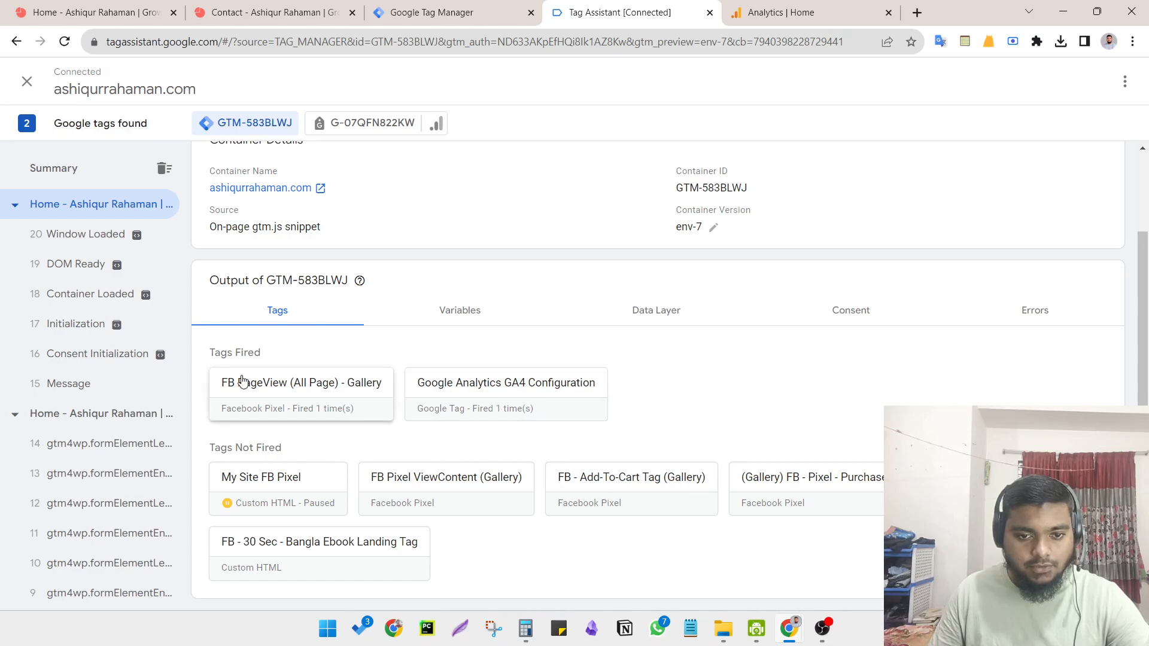
pyautogui.click(60, 175)
pyautogui.click(454, 310)
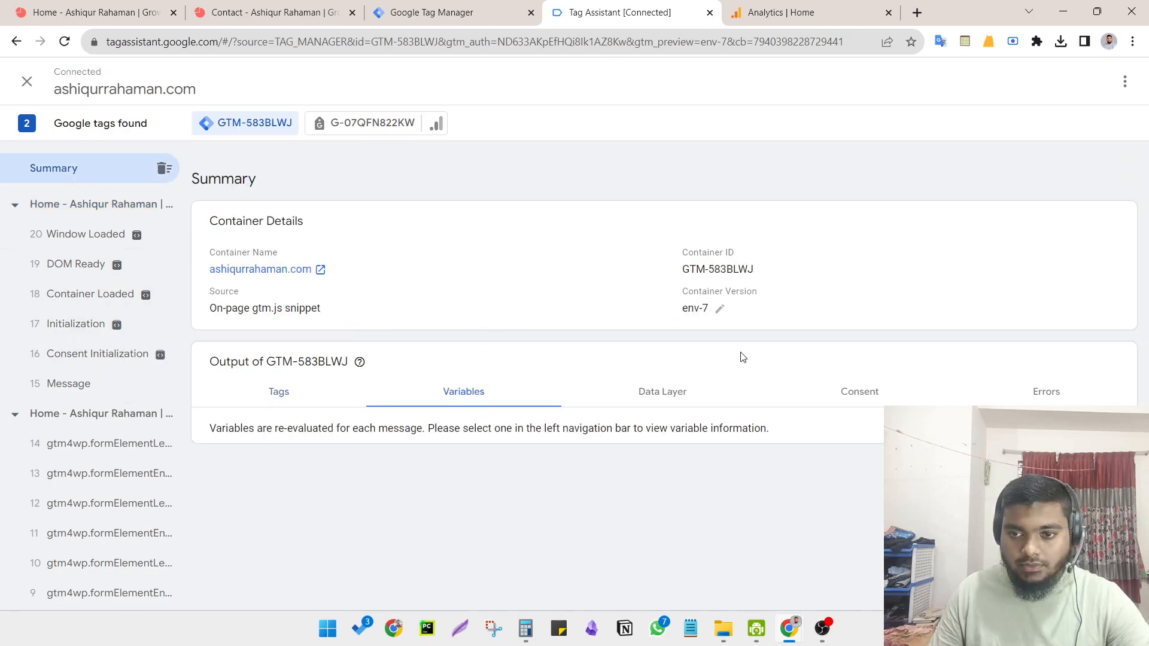
# - Return to Tag Manager and create a new tag of the type Google Analytics: GA4 Event
pyautogui.click(412, 12)
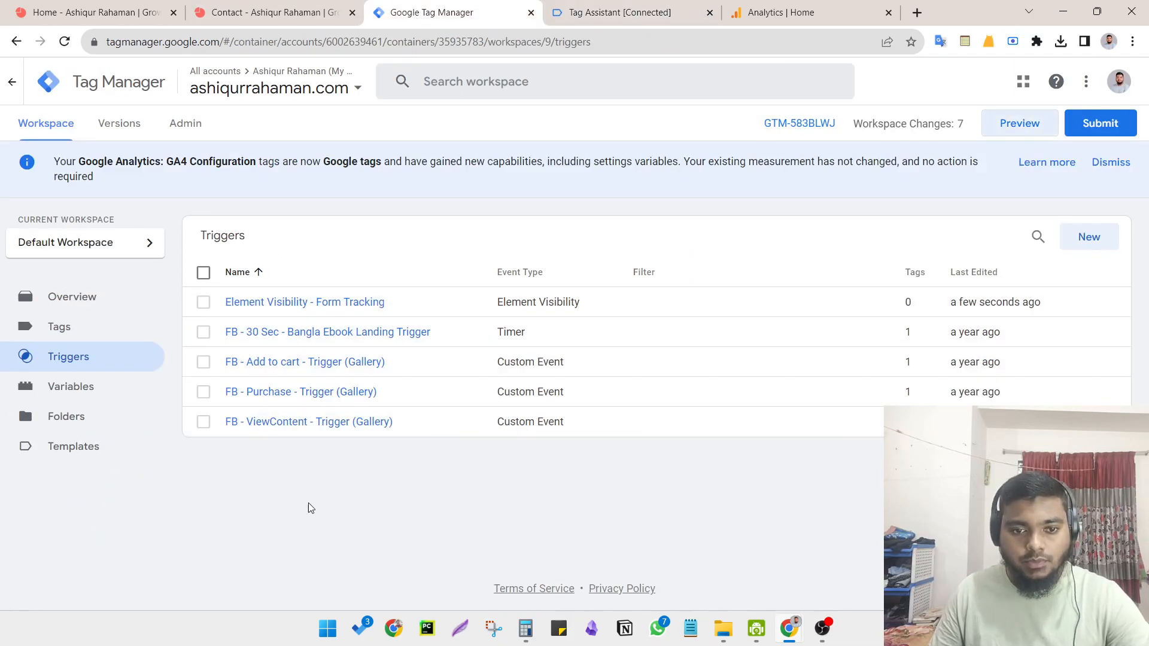
pyautogui.click(63, 326)
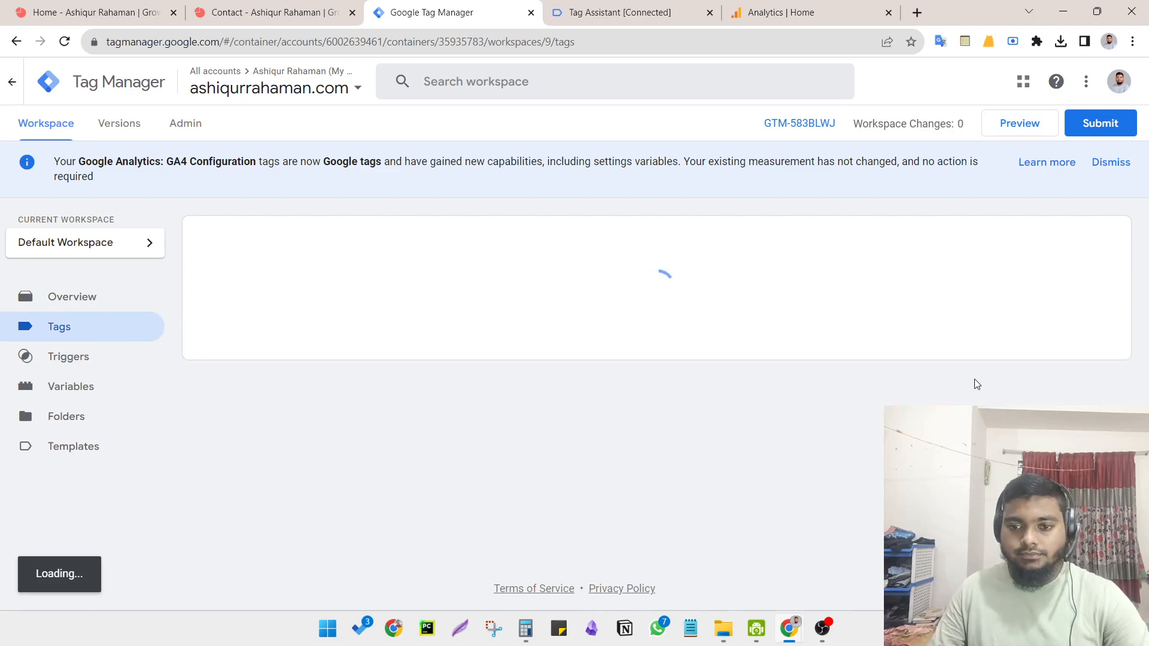
pyautogui.click(1088, 235)
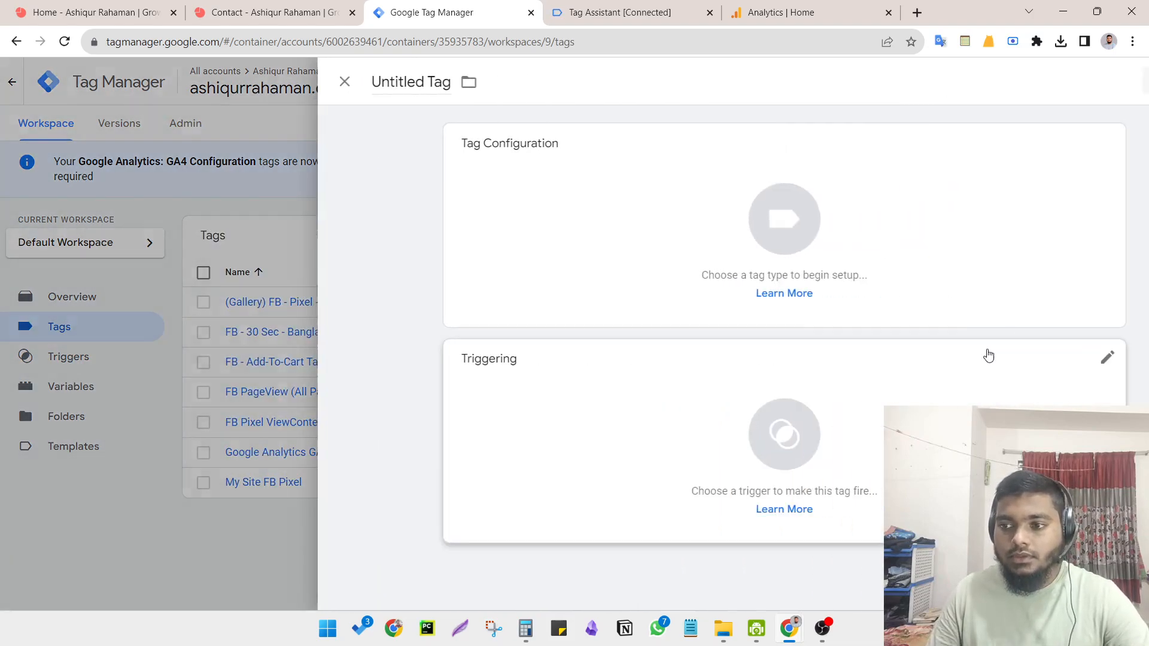
pyautogui.click(563, 269)
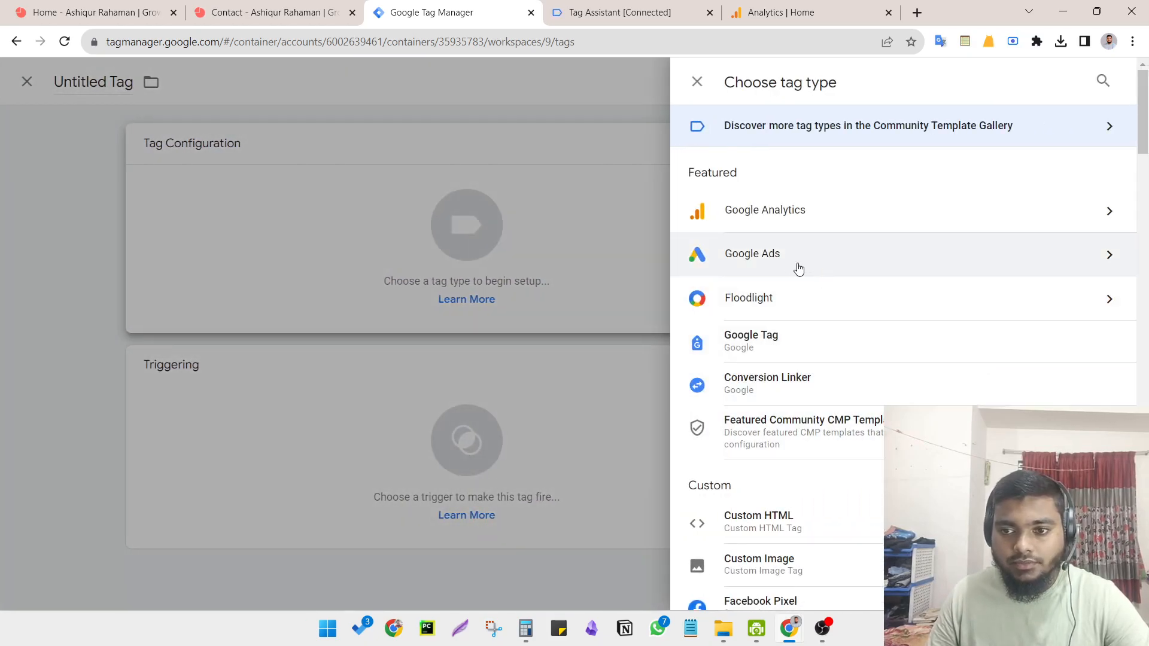
pyautogui.click(778, 232)
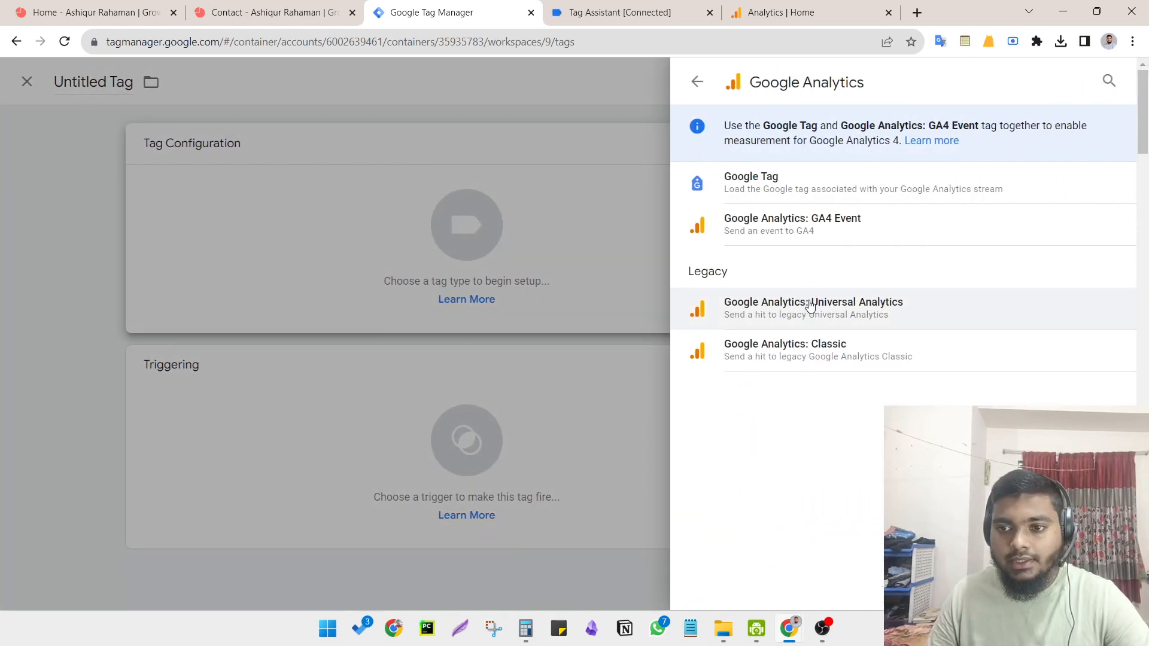
pyautogui.click(809, 231)
pyautogui.click(455, 302)
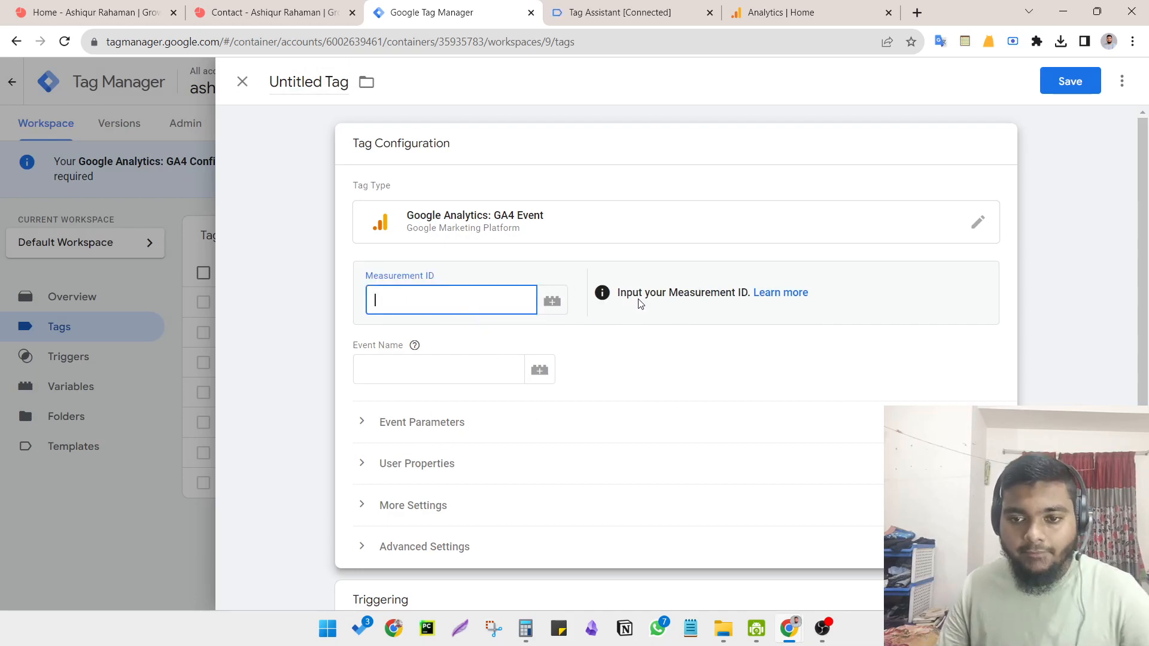
pyautogui.click(552, 301)
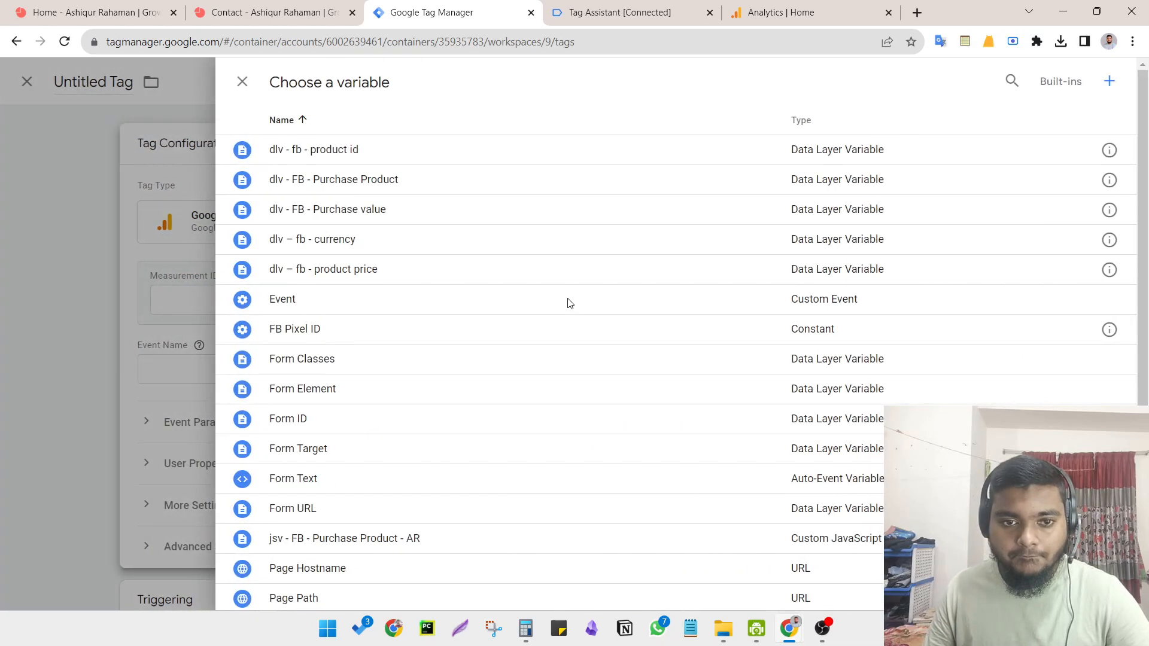
pyautogui.scroll(-1, 600, 372)
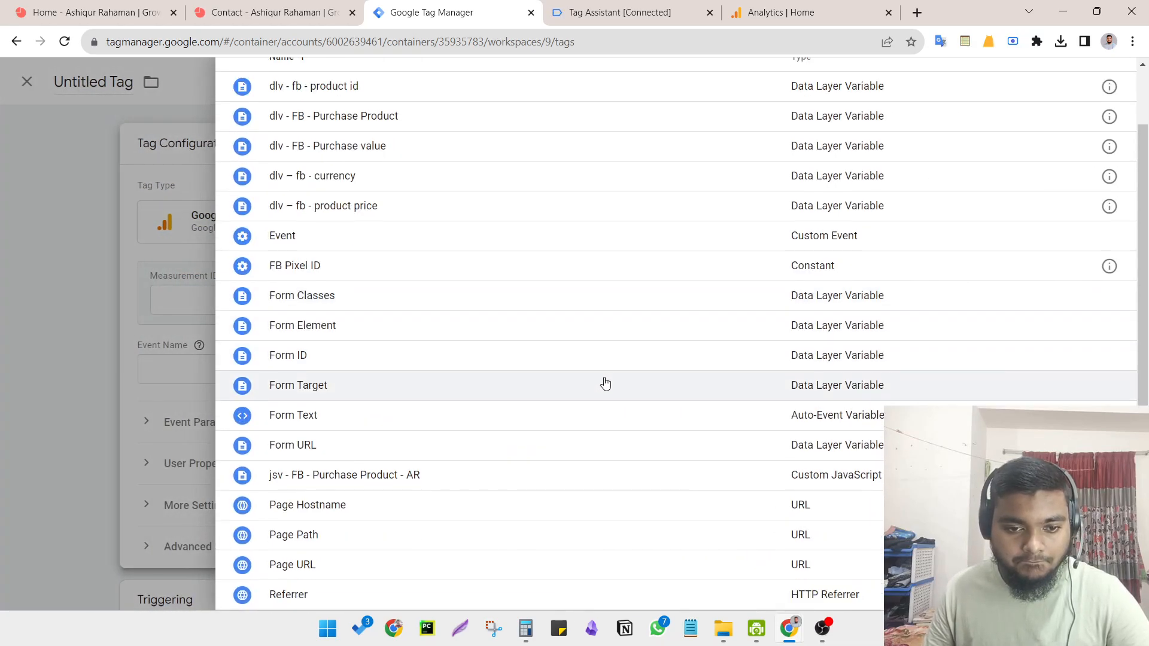
pyautogui.scroll(1, 606, 385)
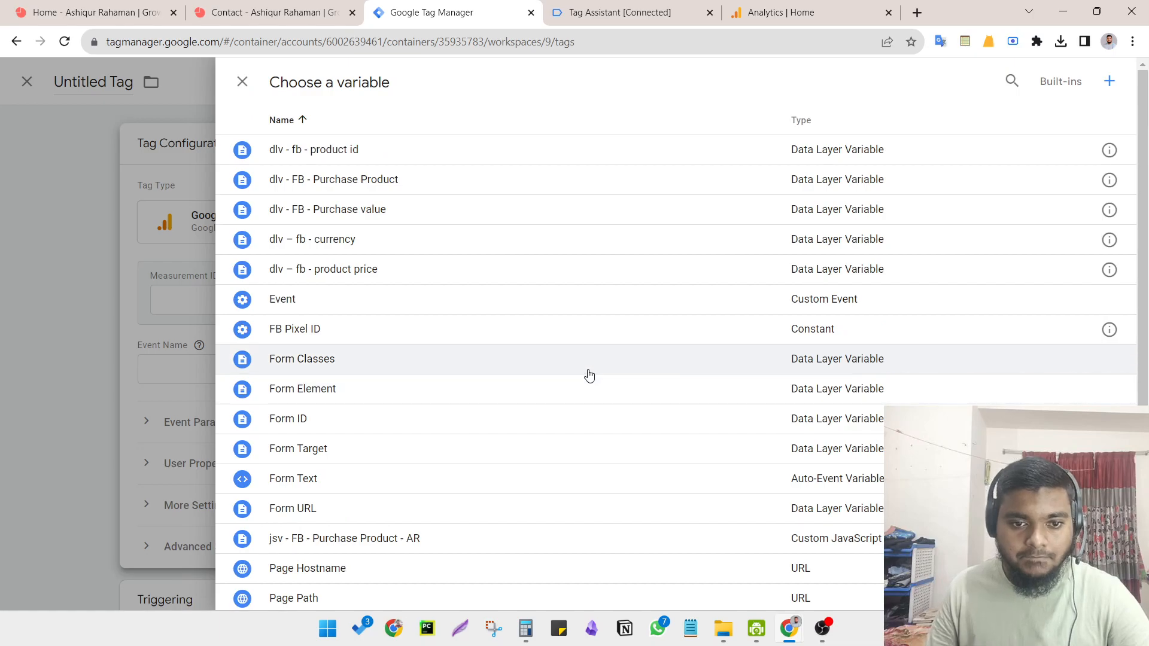
pyautogui.click(159, 386)
# - Set the GA4 tag's event name to Form_submit
pyautogui.click(389, 374)
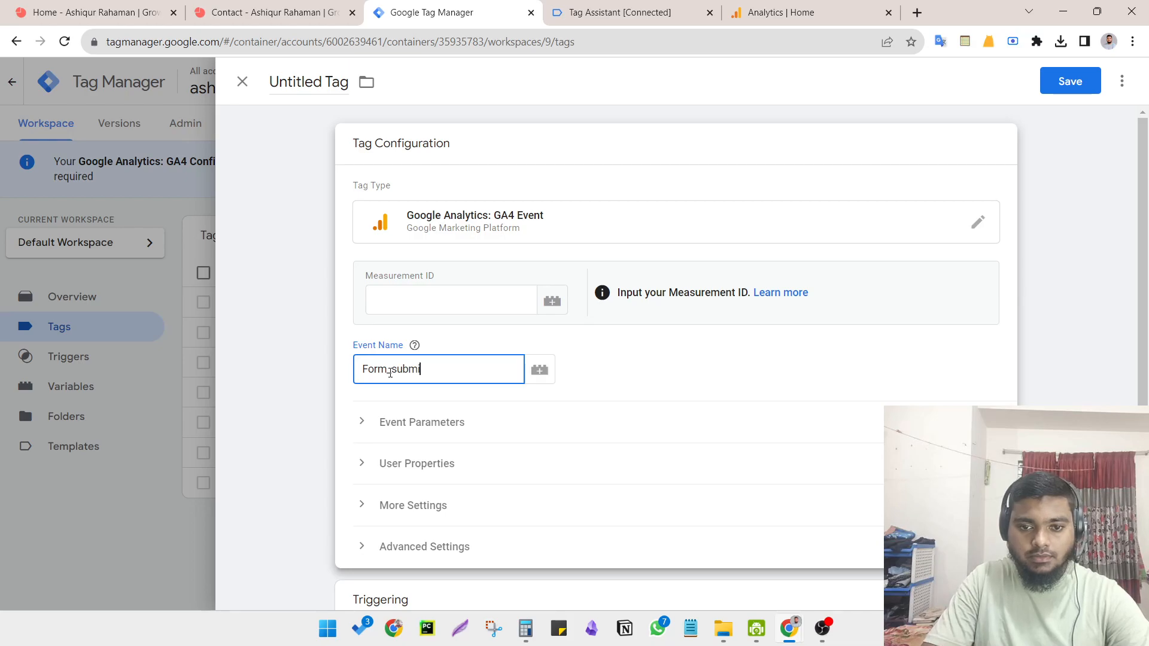
# - Switch to Google Analytics, open the property's web data stream from the admin settings, and copy its Measurement ID
pyautogui.click(619, 12)
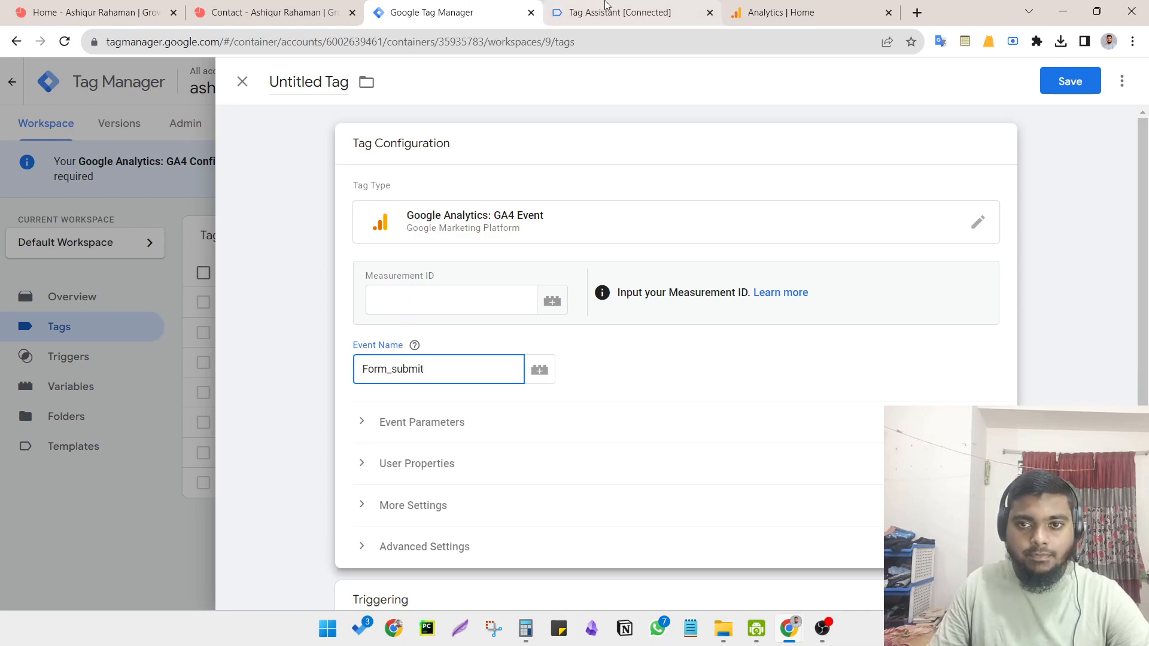
pyautogui.click(777, 12)
pyautogui.moveTo(63, 301)
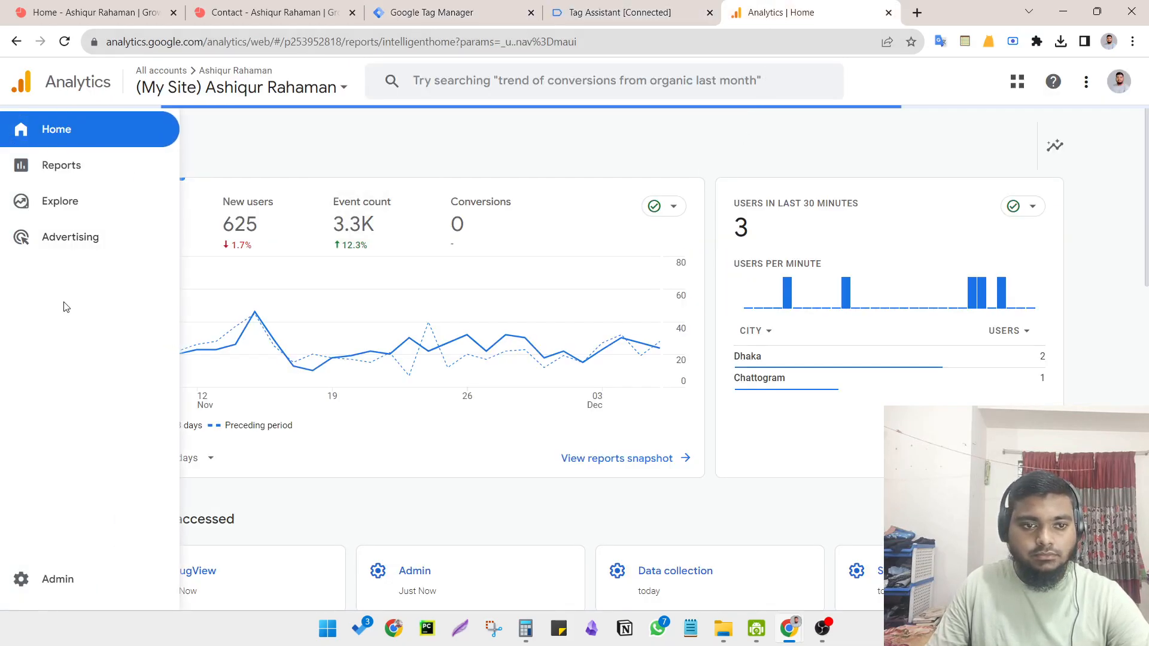
pyautogui.click(71, 578)
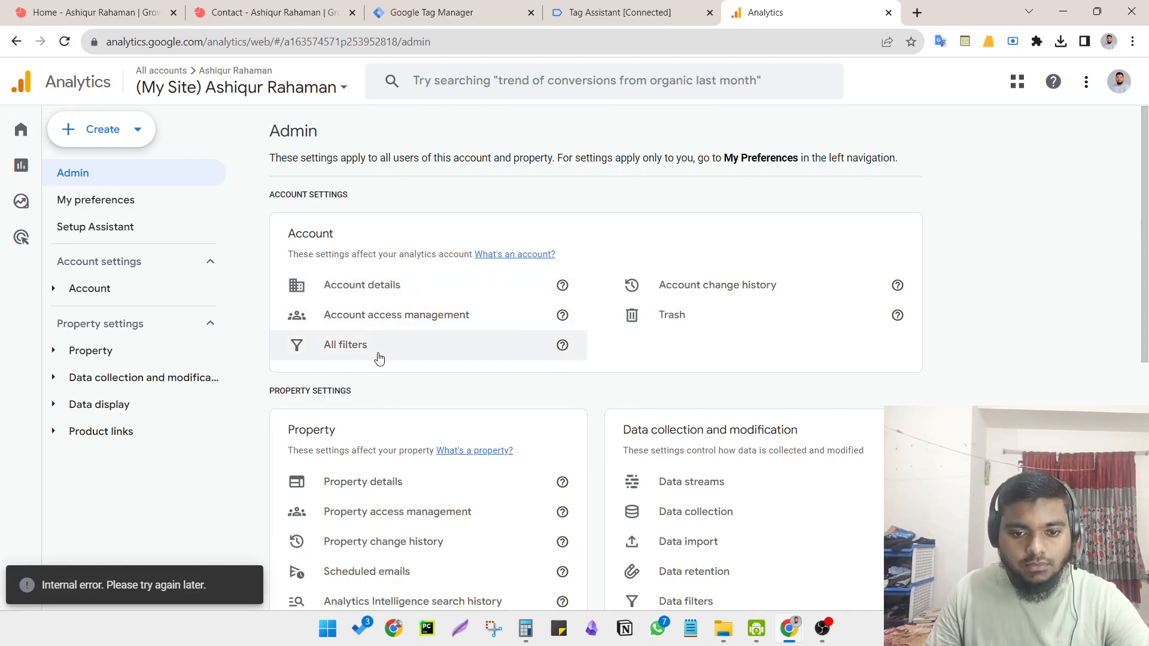
pyautogui.click(399, 482)
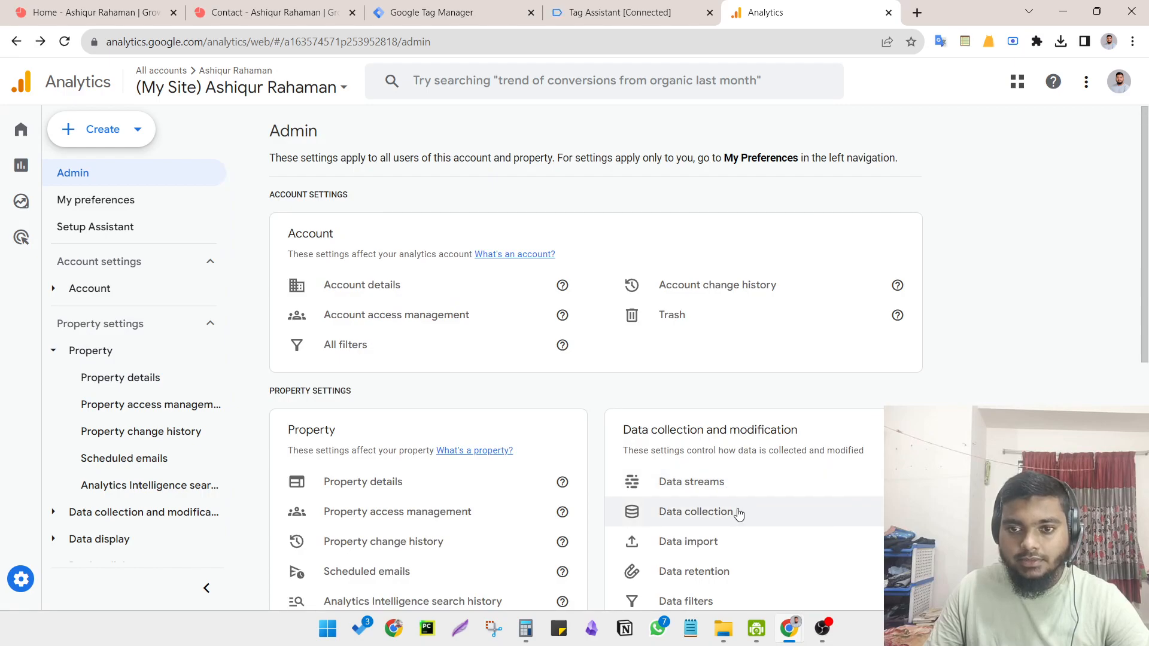
pyautogui.click(682, 485)
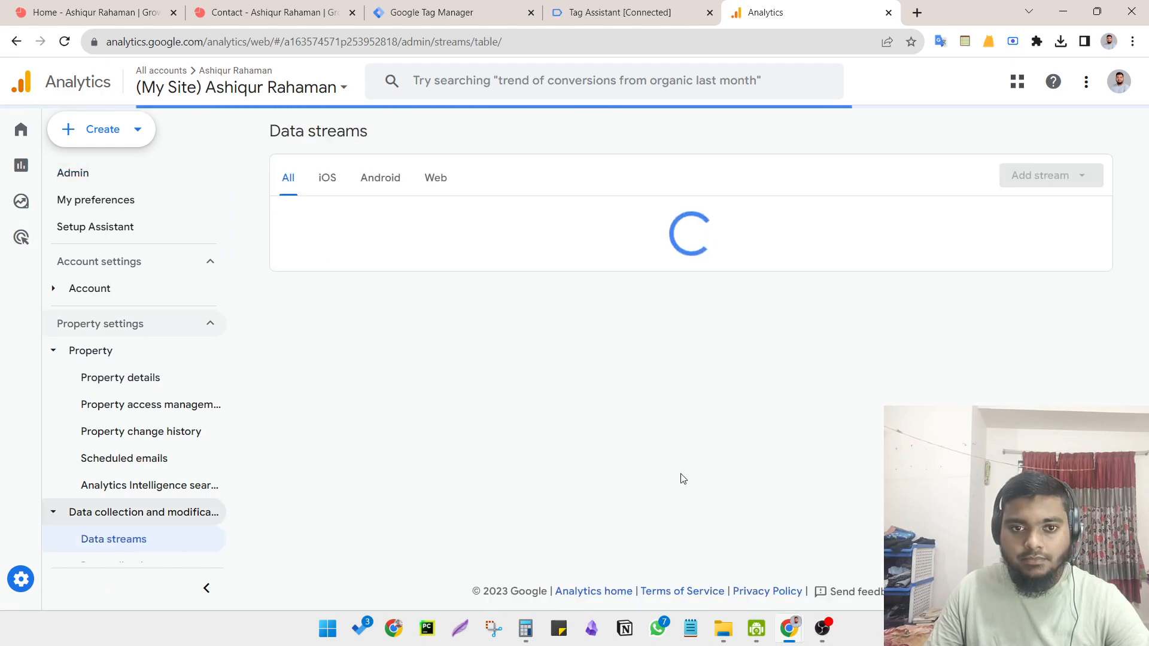
pyautogui.click(436, 177)
pyautogui.click(762, 230)
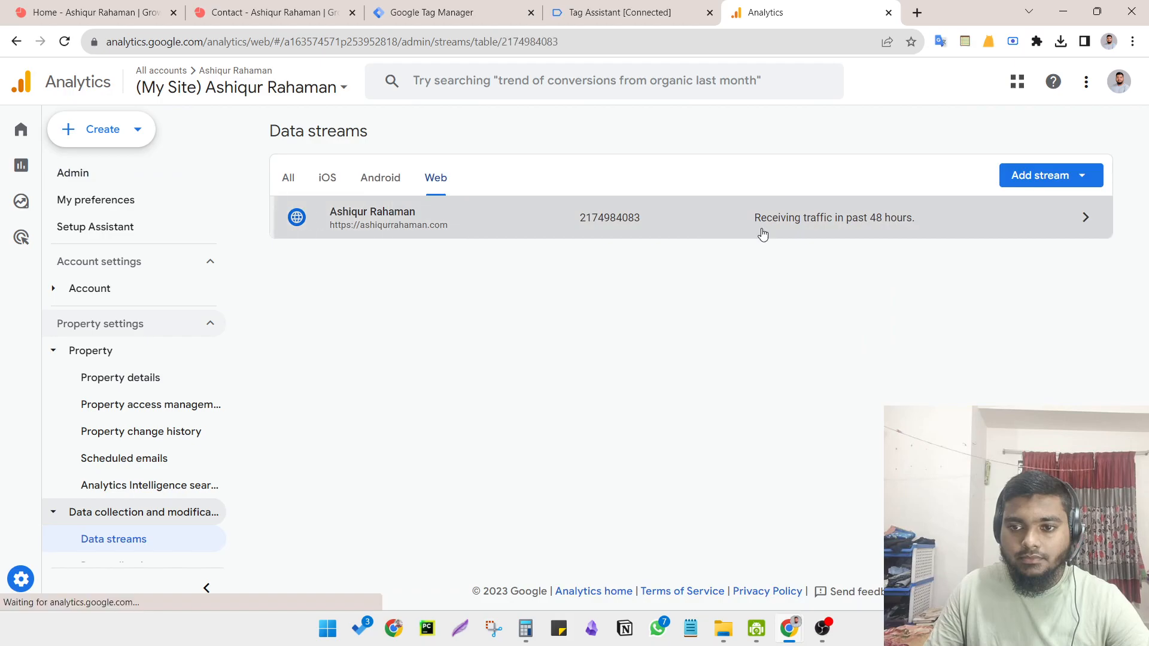
pyautogui.click(998, 269)
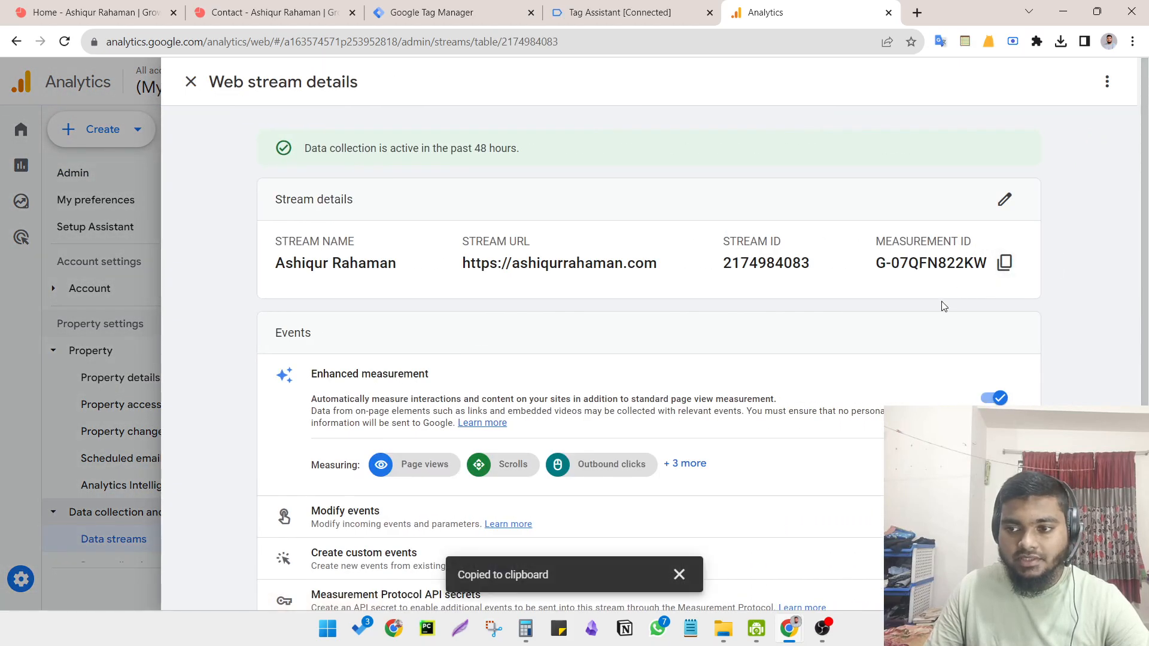
# - Return to the untitled GA4 event tag in Tag Manager and set its Measurement ID to the copied G-07QFN822KW
pyautogui.click(431, 13)
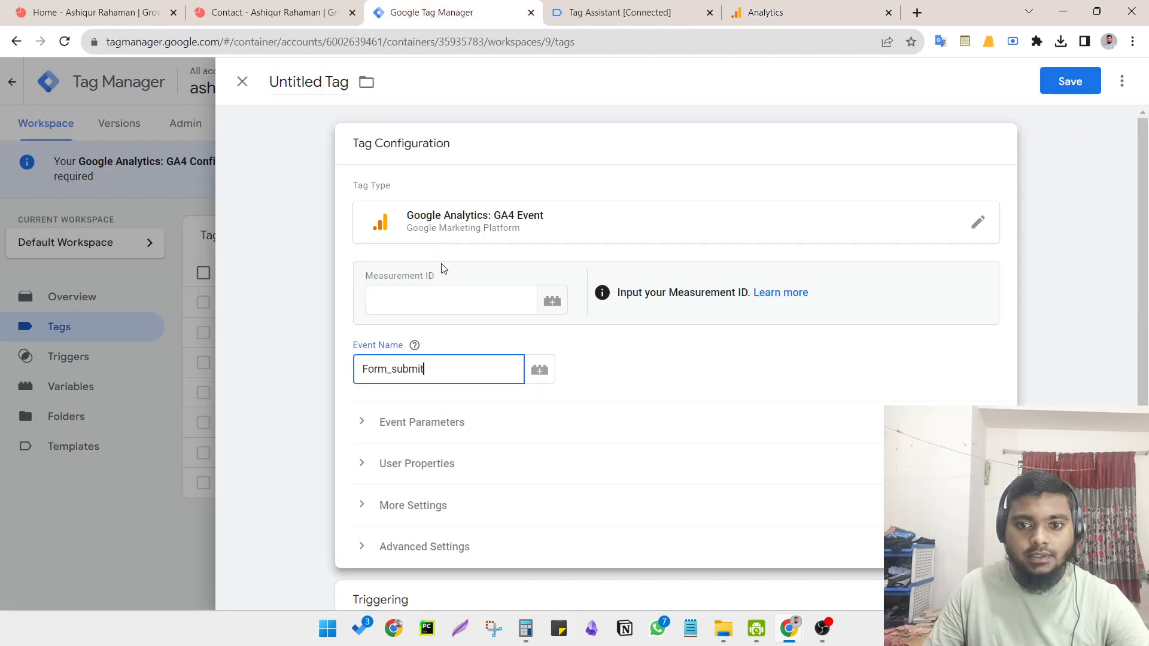
pyautogui.click(429, 303)
pyautogui.hotkey('ctrl', 'v')
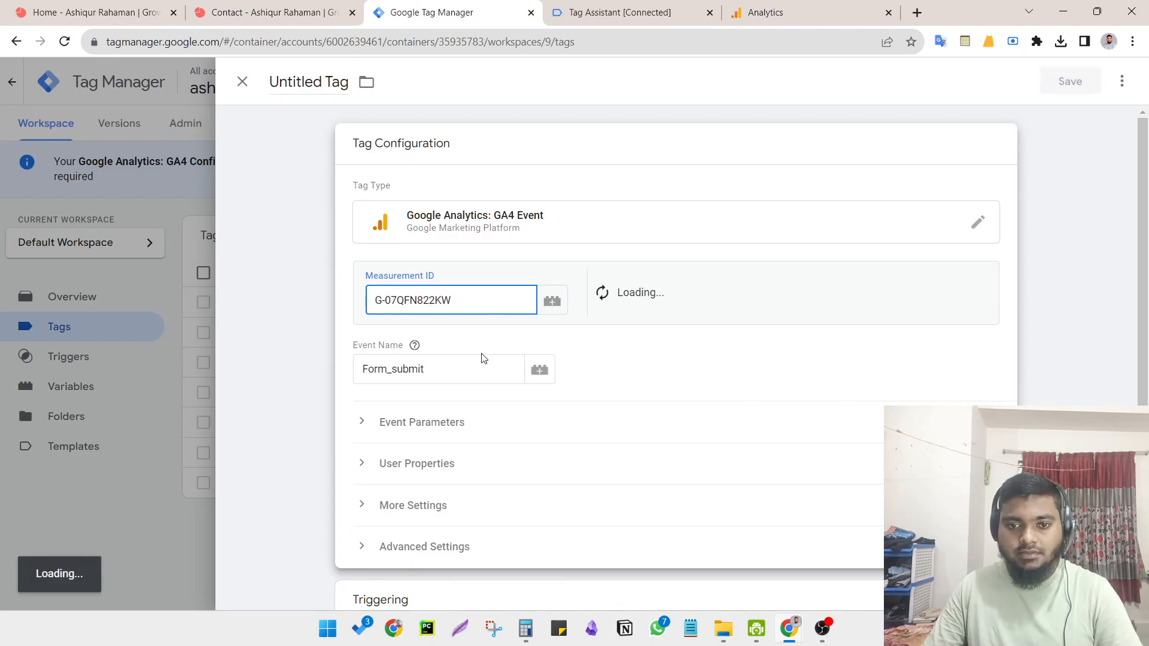
# - Add the All Pages page view trigger as the firing trigger of the GA4 event tag
pyautogui.click(319, 369)
pyautogui.click(491, 434)
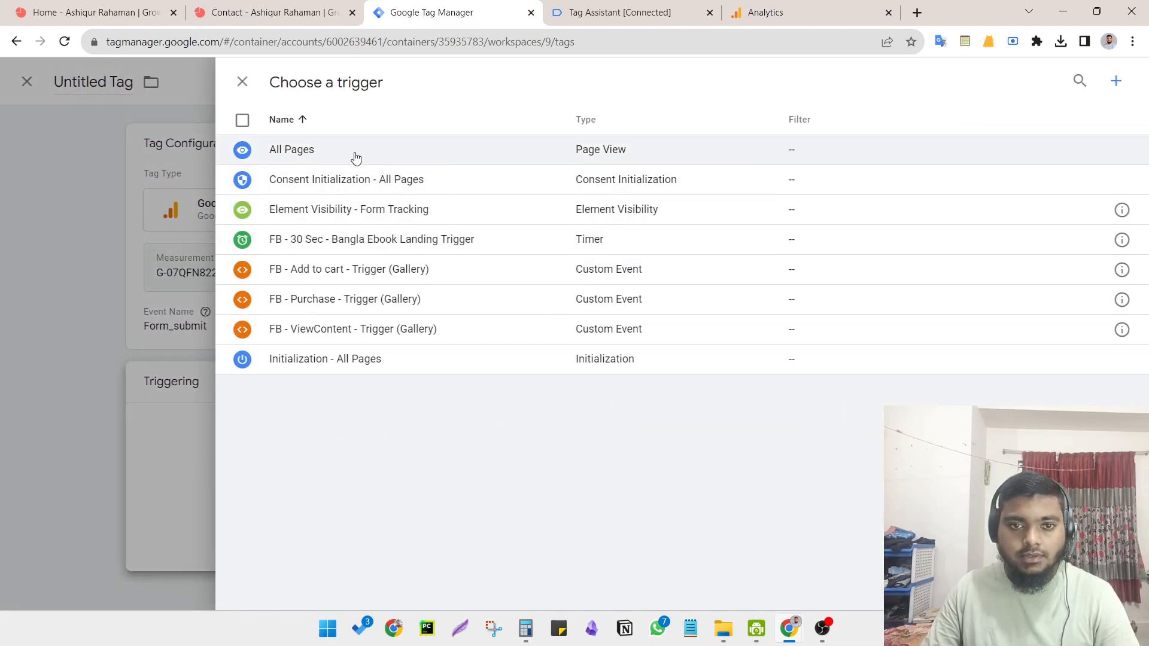
pyautogui.click(354, 157)
# - Save the tag under the name "Google Analytics GA4 - Form Submit - Event"
pyautogui.click(1065, 87)
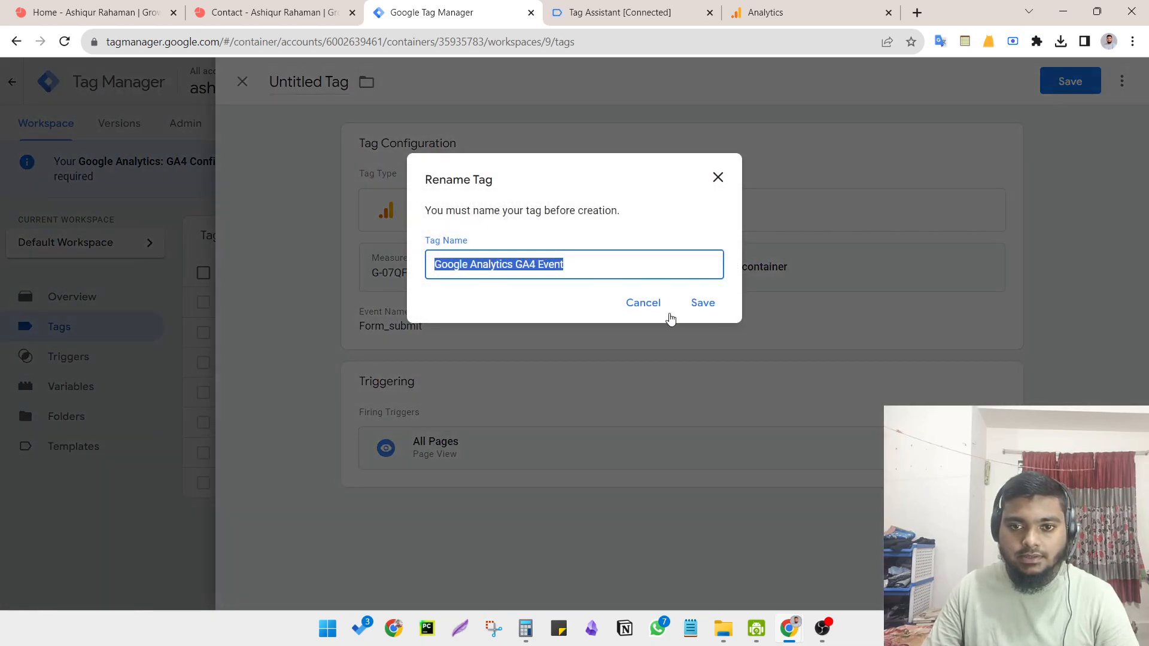
pyautogui.click(537, 265)
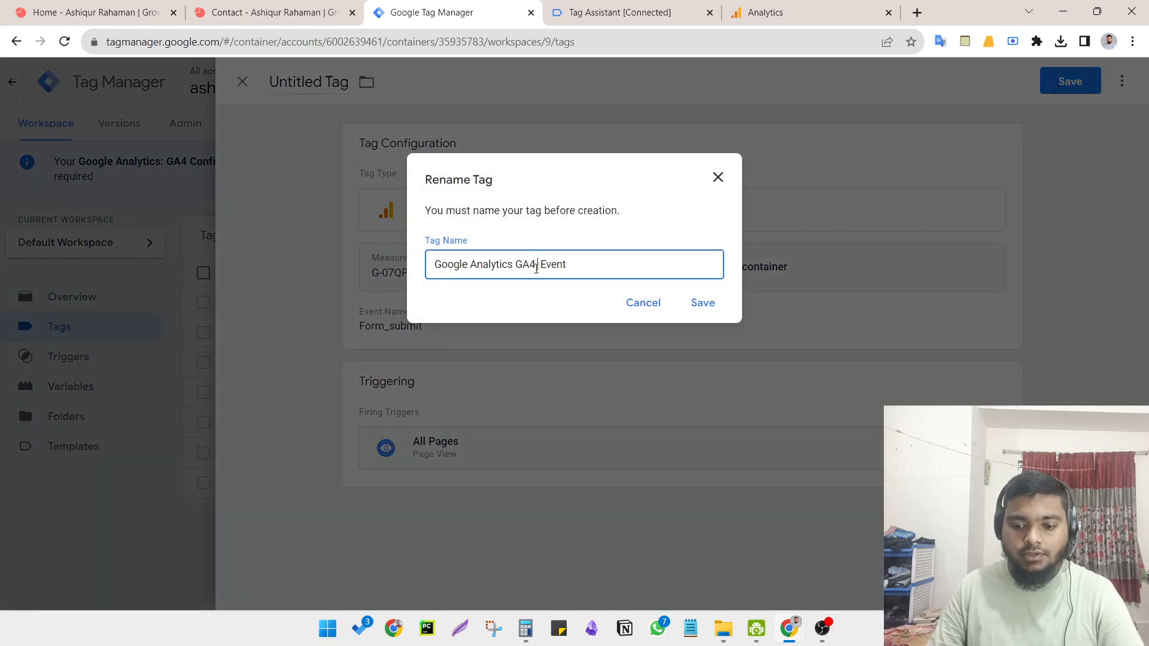
pyautogui.write('- FOrm')
pyautogui.press('BackSpace')
pyautogui.press('BackSpace')
pyautogui.press('BackSpace')
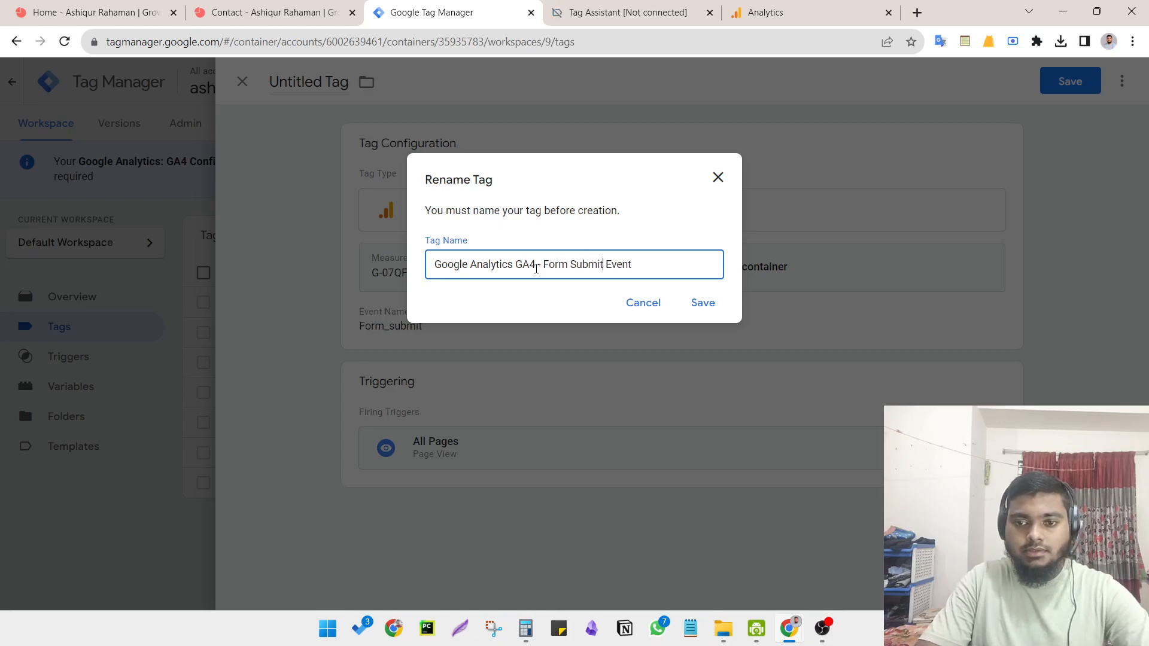
pyautogui.click(703, 306)
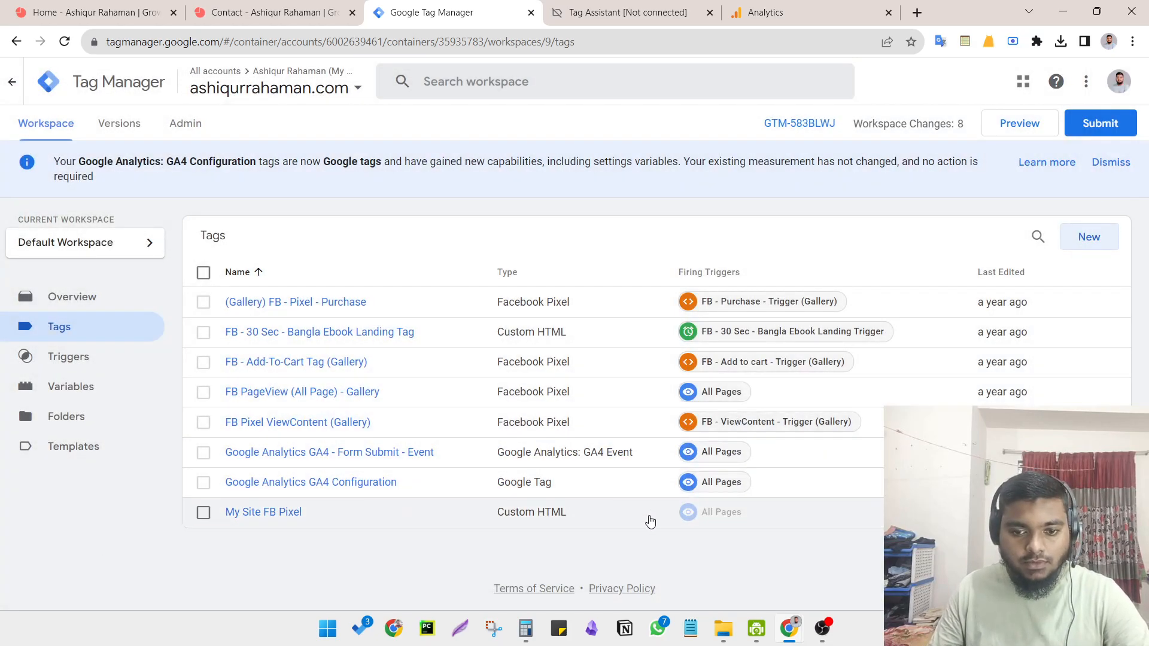
# - Preview the container with Tag Assistant and go to the contact form on the connected site's Home page
pyautogui.click(1029, 137)
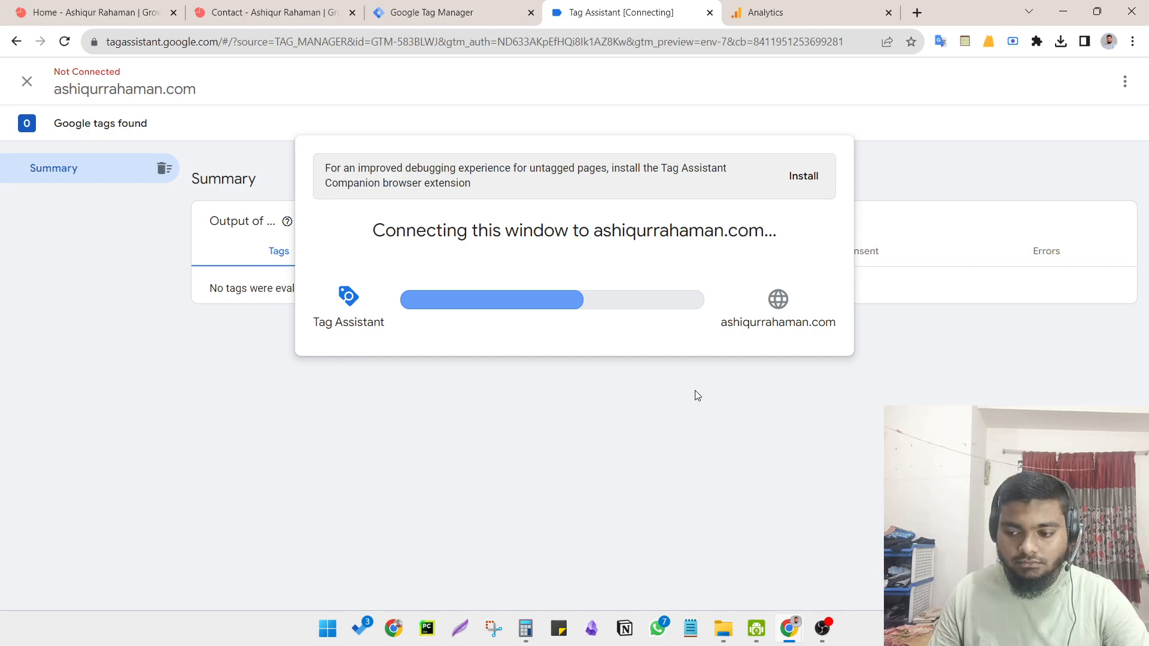
pyautogui.click(575, 400)
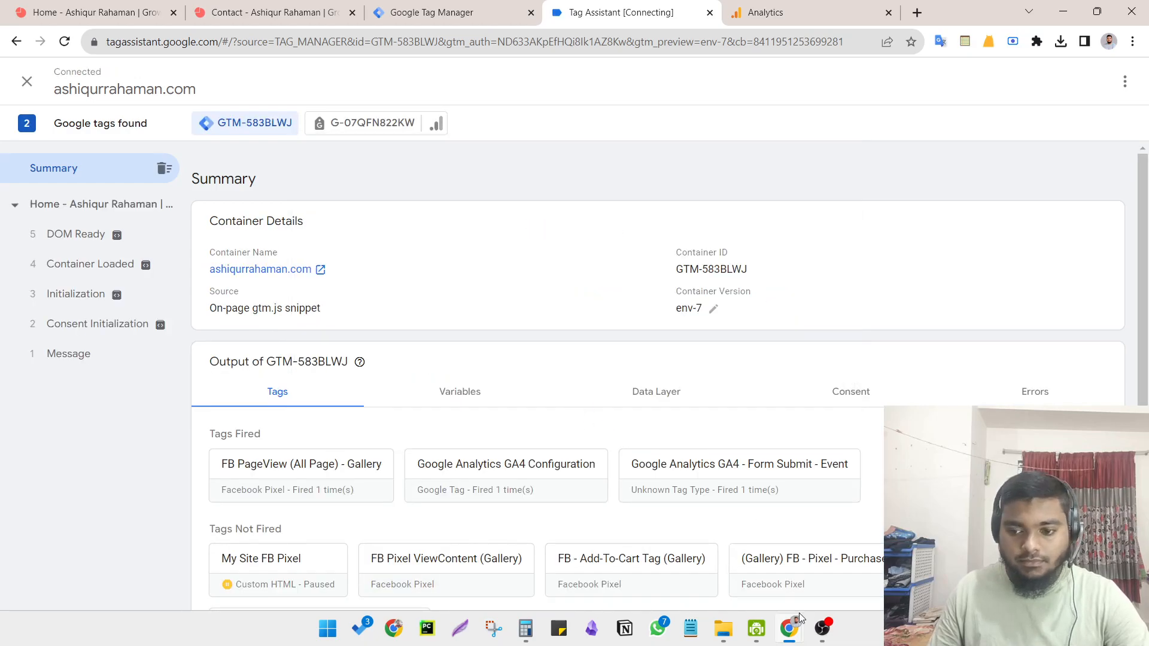
pyautogui.moveTo(790, 626)
pyautogui.click(664, 521)
pyautogui.scroll(-8, 981, 314)
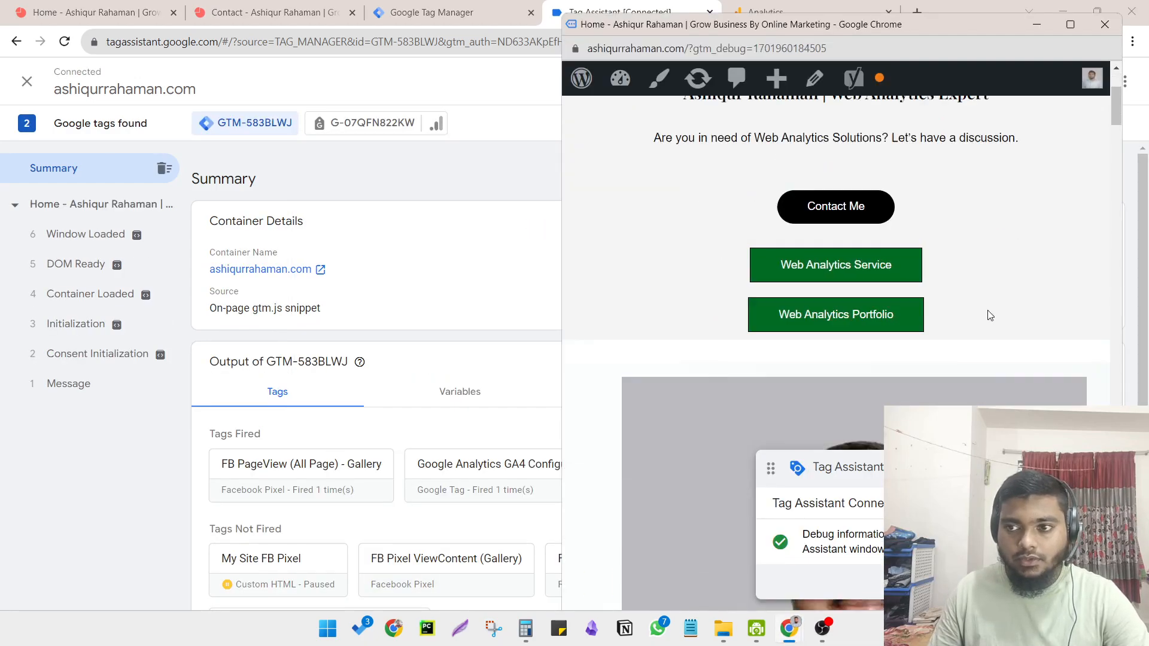
pyautogui.scroll(-5, 953, 295)
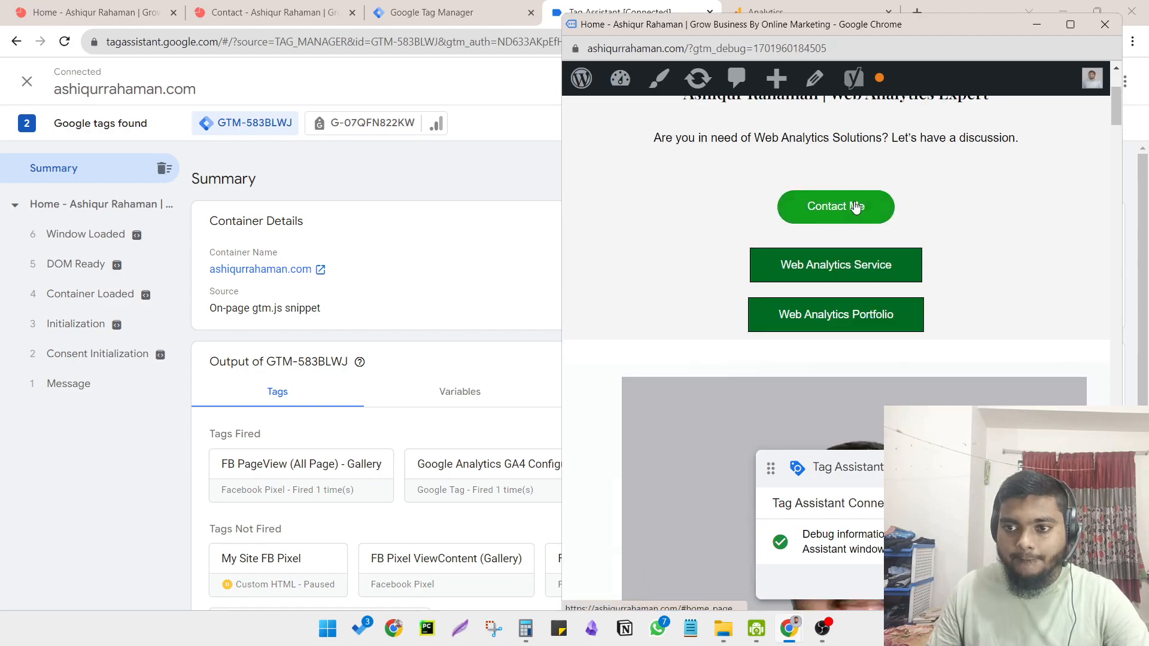
pyautogui.click(854, 205)
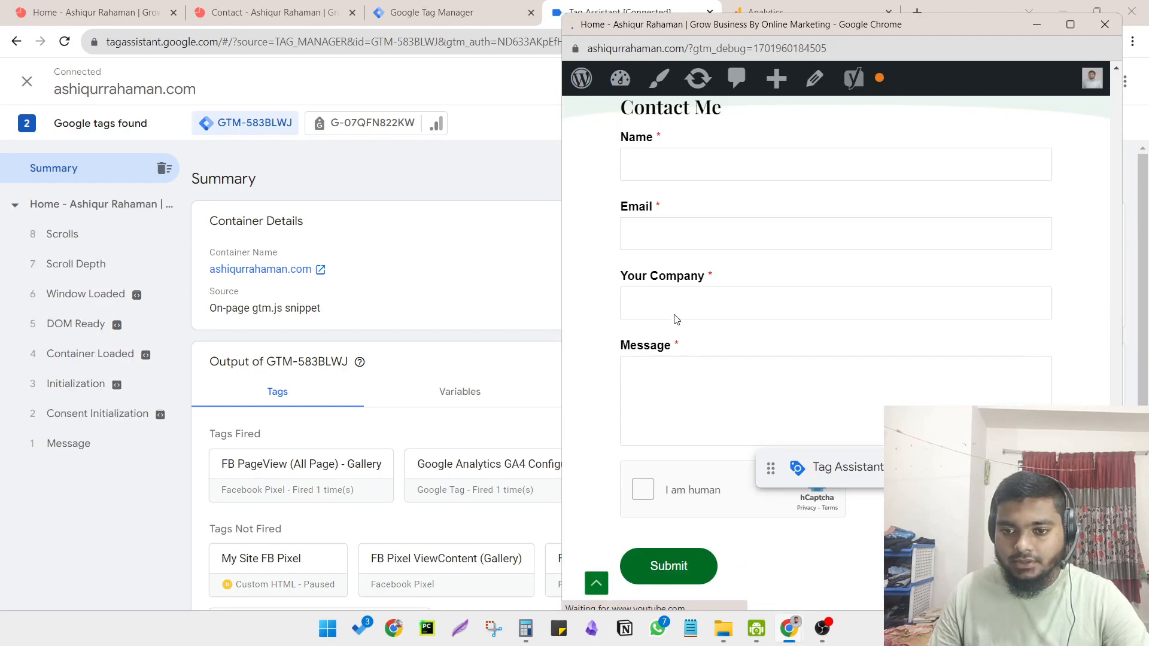
# - Fill in the contact form with the saved name, email and company details and the message "Test", and complete the human check
pyautogui.click(763, 173)
pyautogui.click(747, 259)
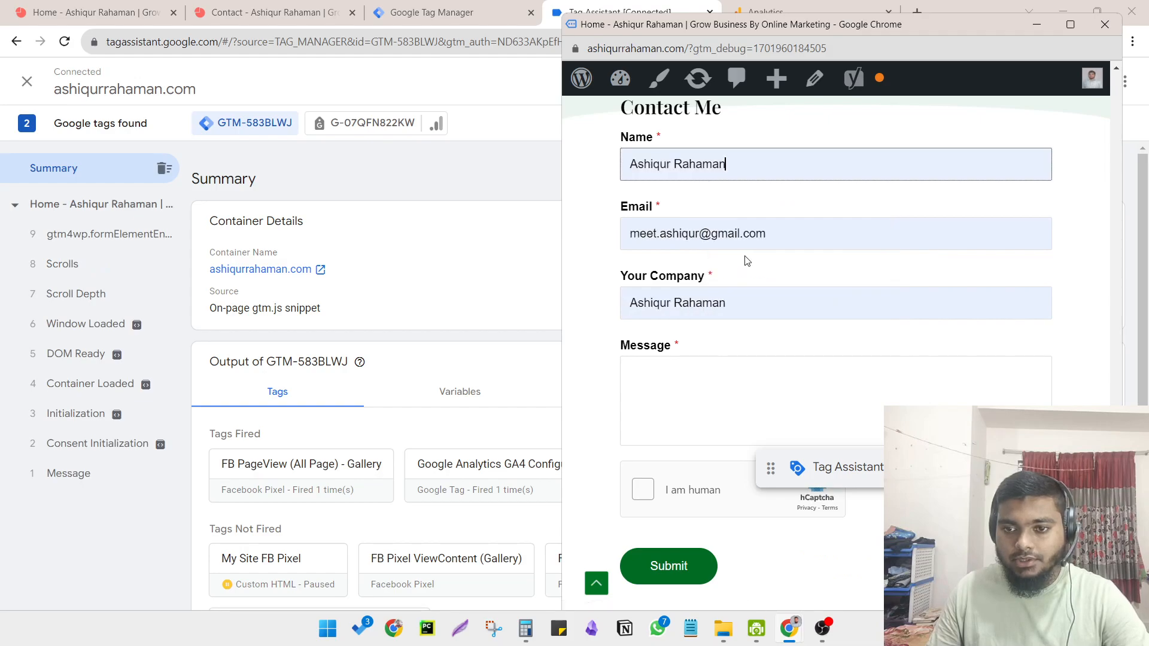
pyautogui.click(692, 374)
pyautogui.write('Test')
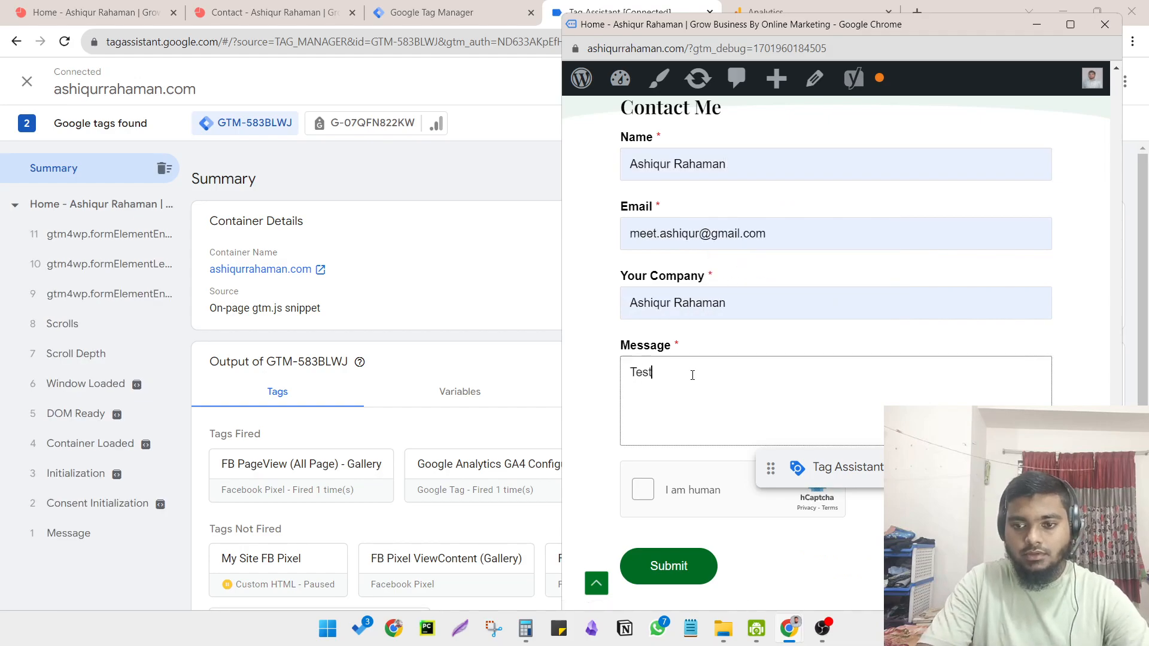
pyautogui.click(641, 493)
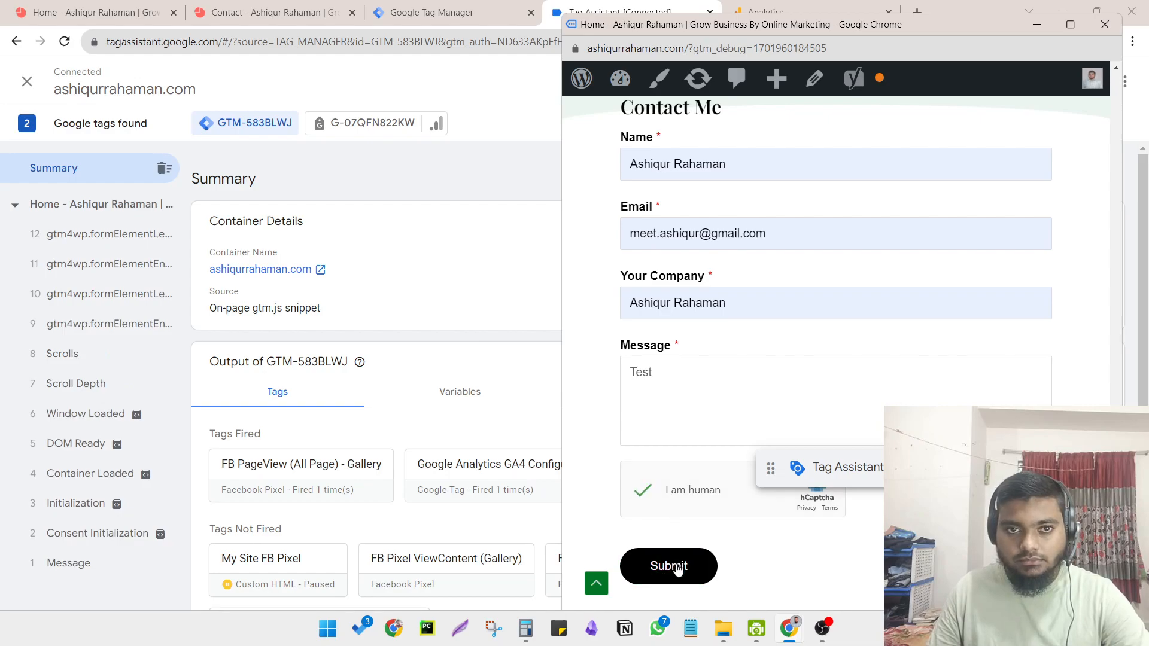
# - Switch to Google Analytics, leave the web stream details, and open DebugView from the property's admin settings
pyautogui.click(781, 12)
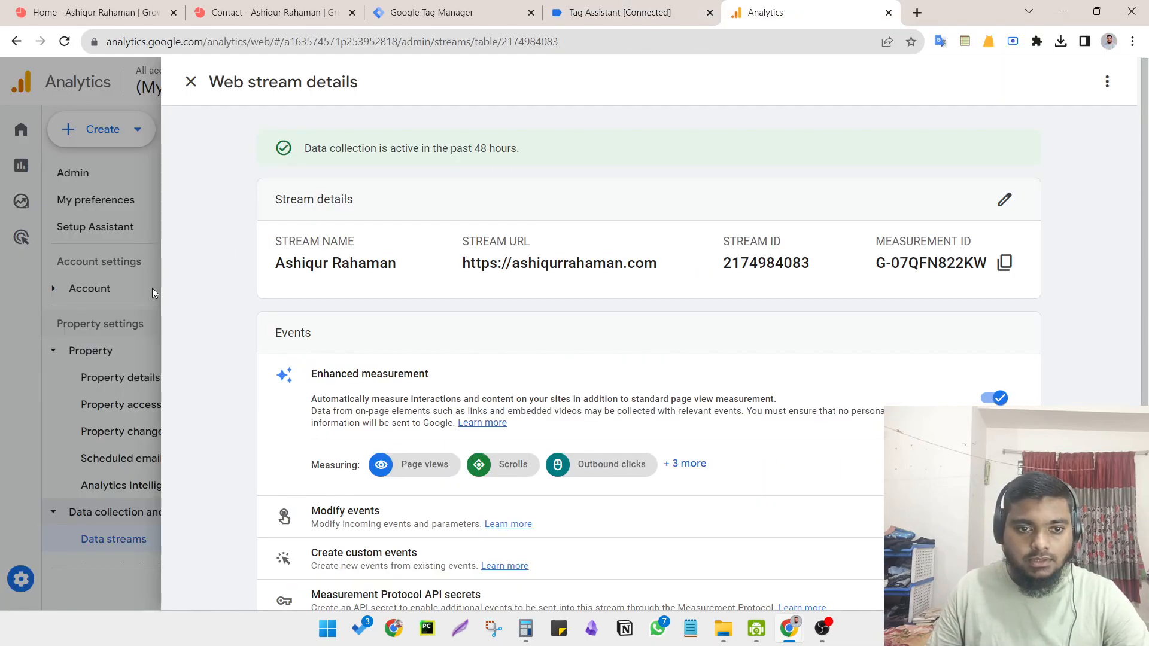
pyautogui.click(152, 289)
pyautogui.click(24, 583)
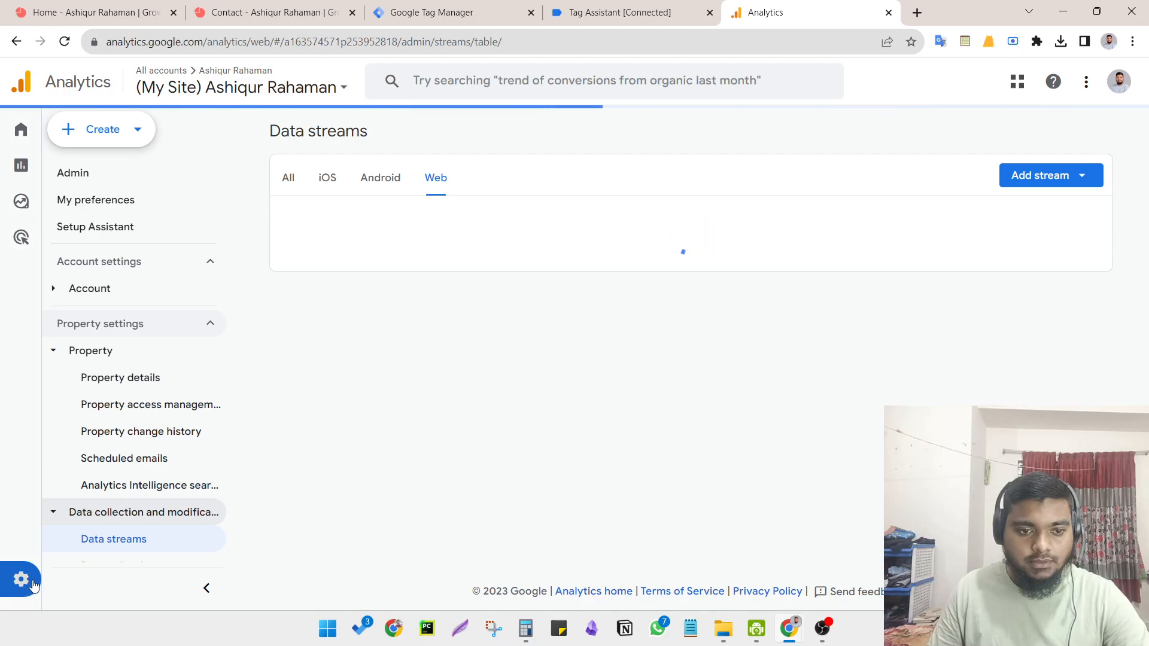
pyautogui.scroll(-8, 439, 474)
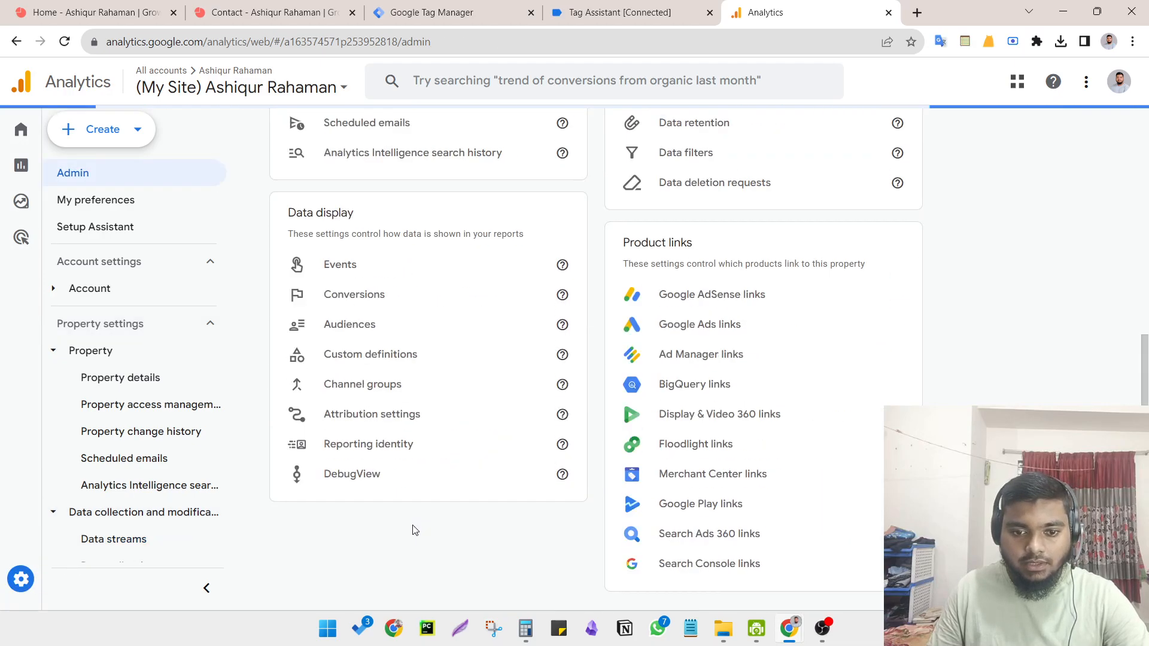
pyautogui.click(367, 475)
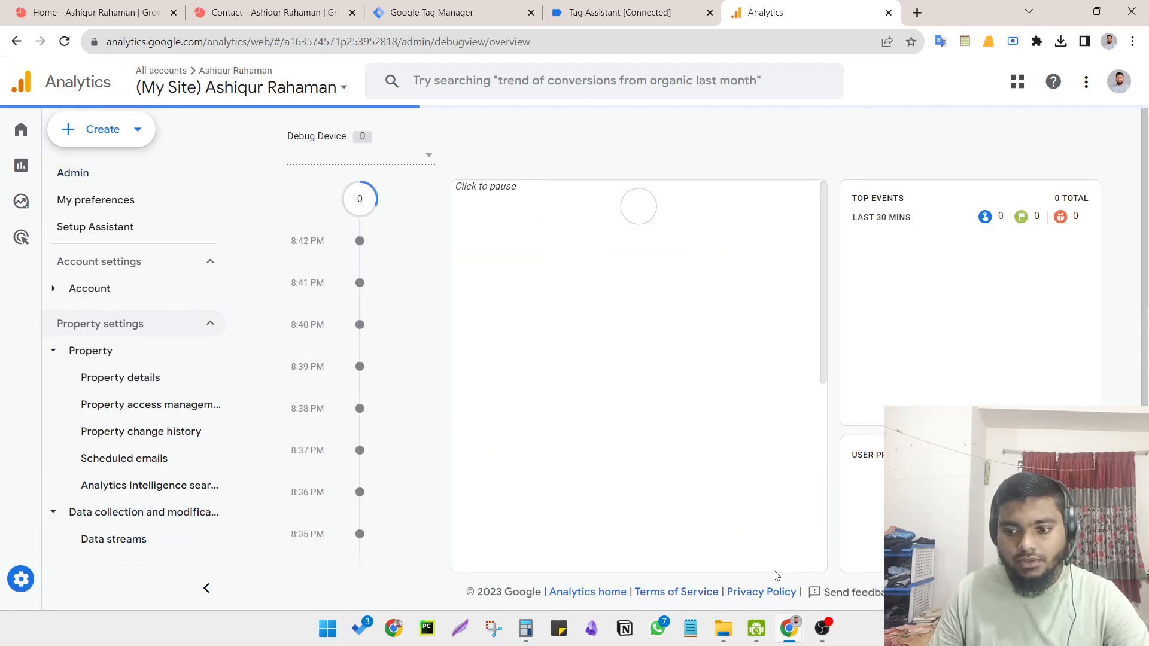
# - Return to the connected site window, submit the completed contact form, and check the Contact Me section for the result
pyautogui.moveTo(788, 628)
pyautogui.click(662, 538)
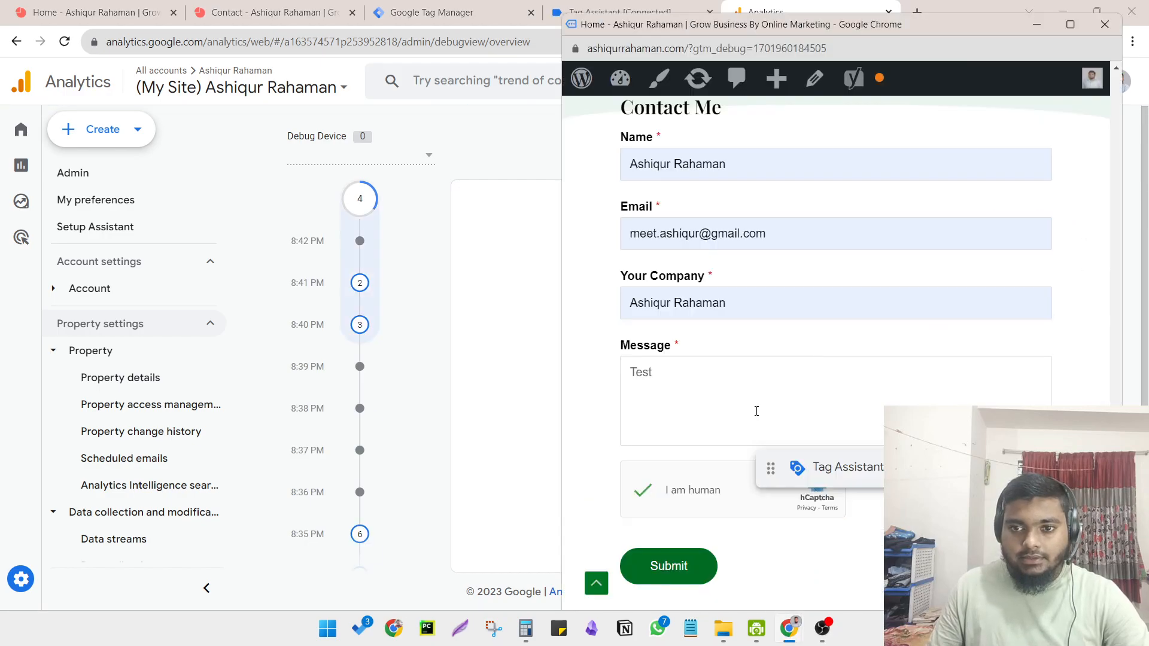
pyautogui.click(433, 205)
pyautogui.click(460, 6)
pyautogui.click(576, 7)
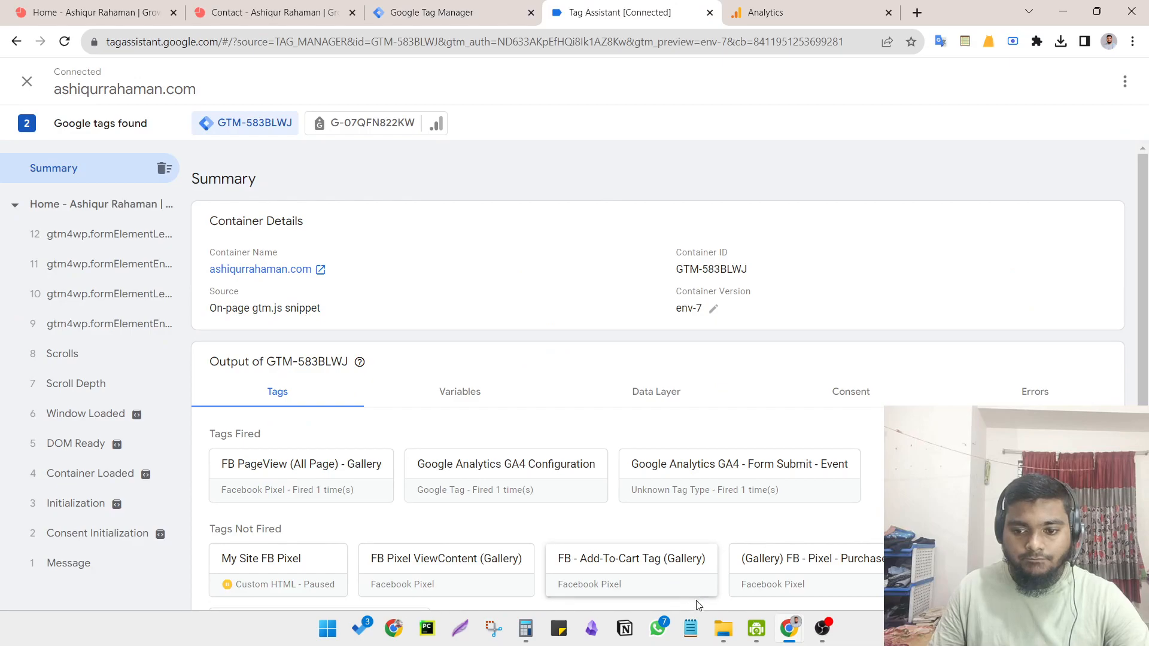
pyautogui.moveTo(782, 626)
pyautogui.click(658, 589)
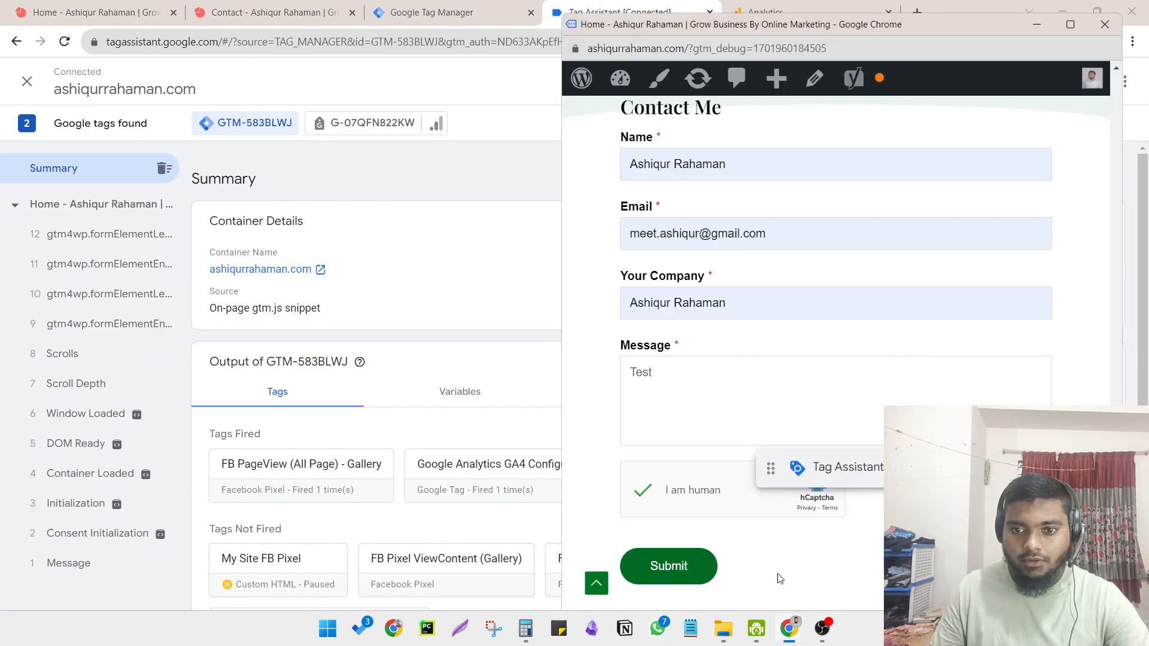
pyautogui.click(687, 579)
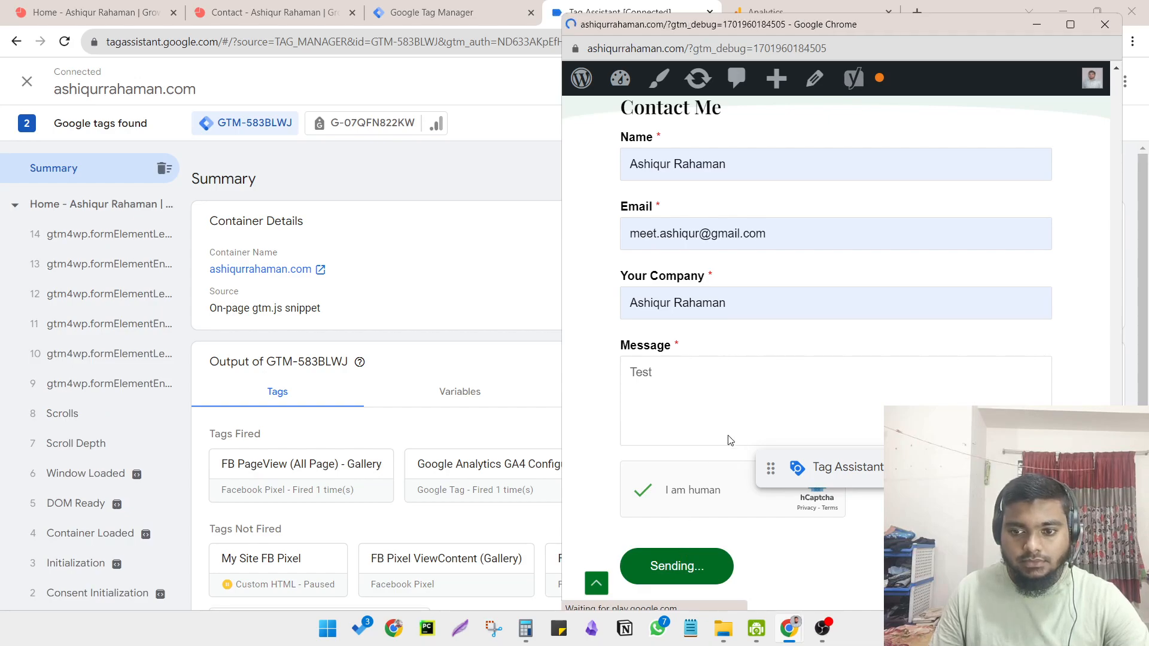
pyautogui.scroll(-5, 738, 412)
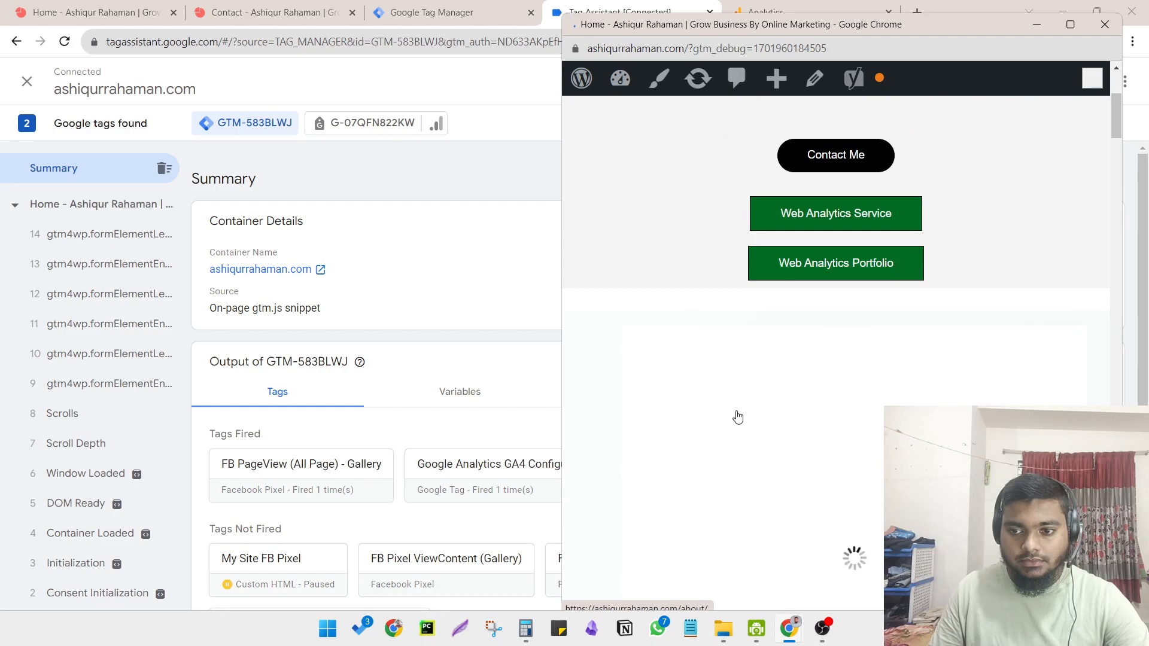
pyautogui.moveTo(1114, 148); pyautogui.dragTo(1105, 458)
pyautogui.scroll(-15, 733, 224)
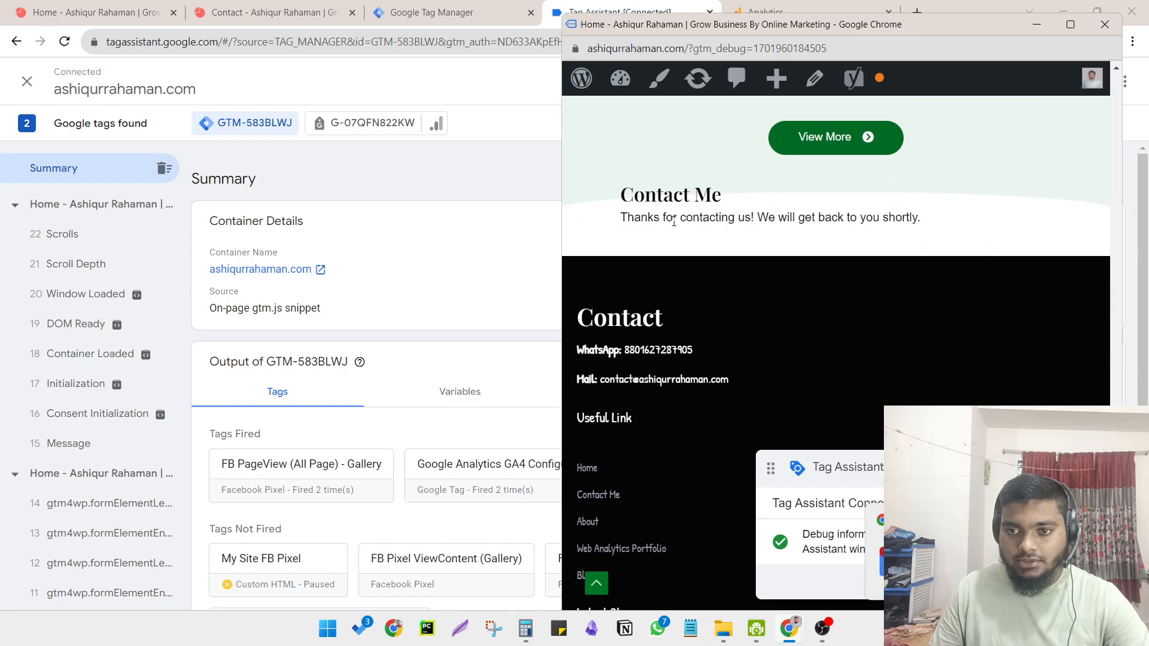
# - Examine the Form Submit event tag's details in Tag Assistant, including its firing at the first Container Loaded message
pyautogui.click(426, 269)
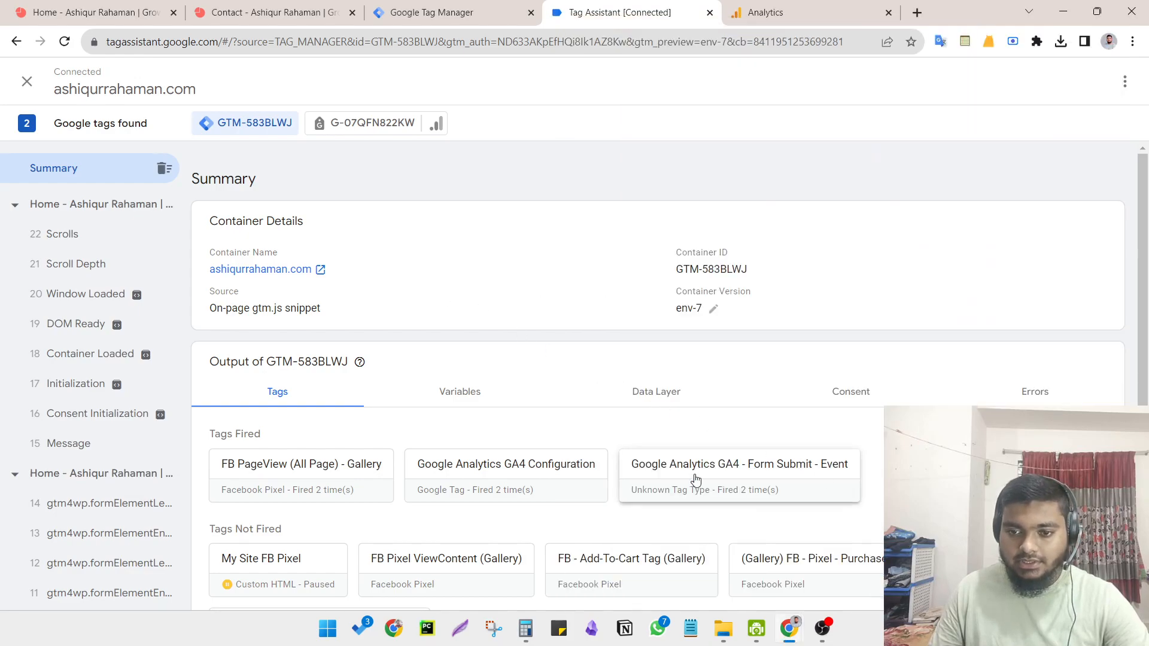
pyautogui.click(792, 469)
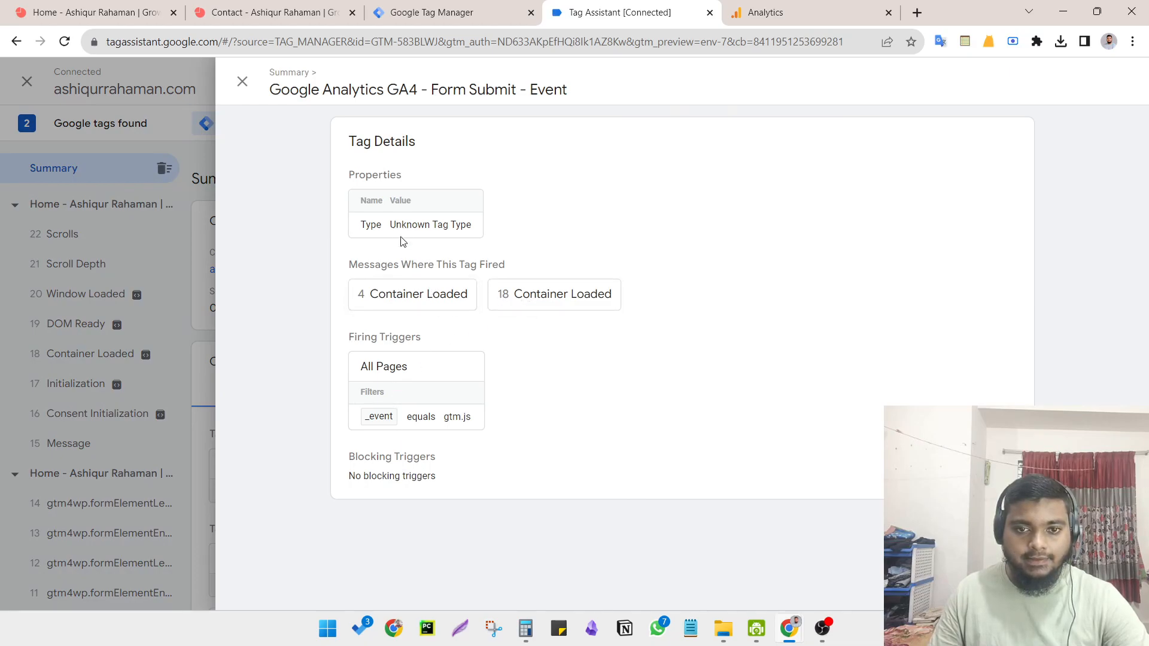
pyautogui.click(426, 300)
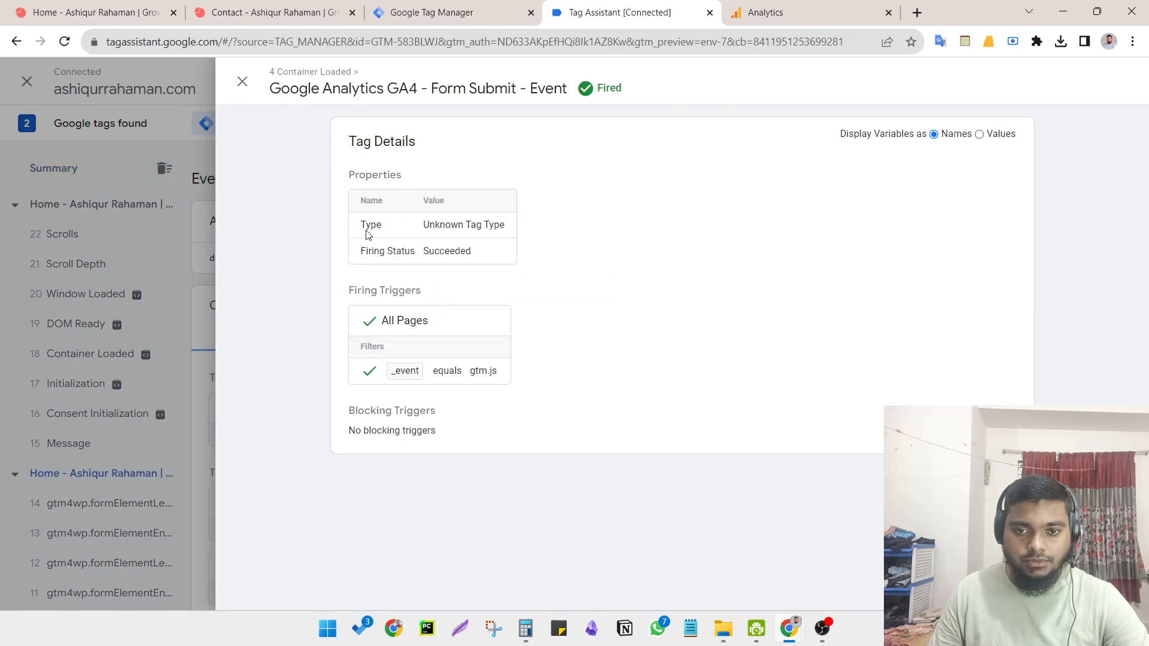
# - Compare the Form Submit event tag's firing trigger with variables displayed as values and as names, and close the tag details
pyautogui.click(984, 135)
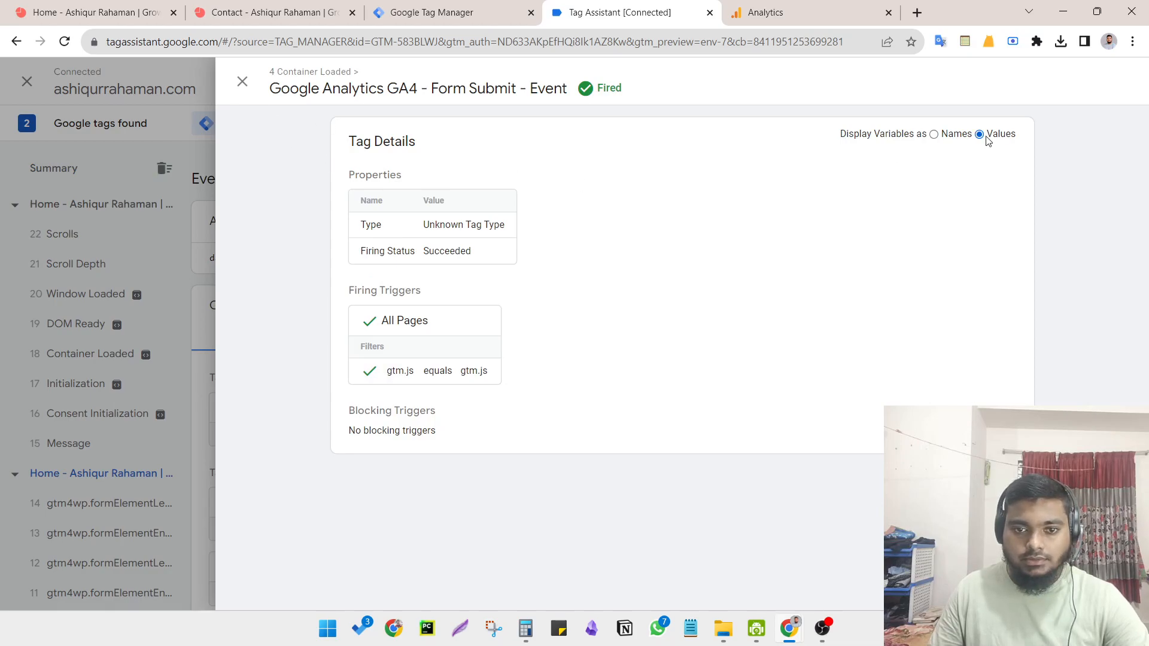
pyautogui.click(934, 135)
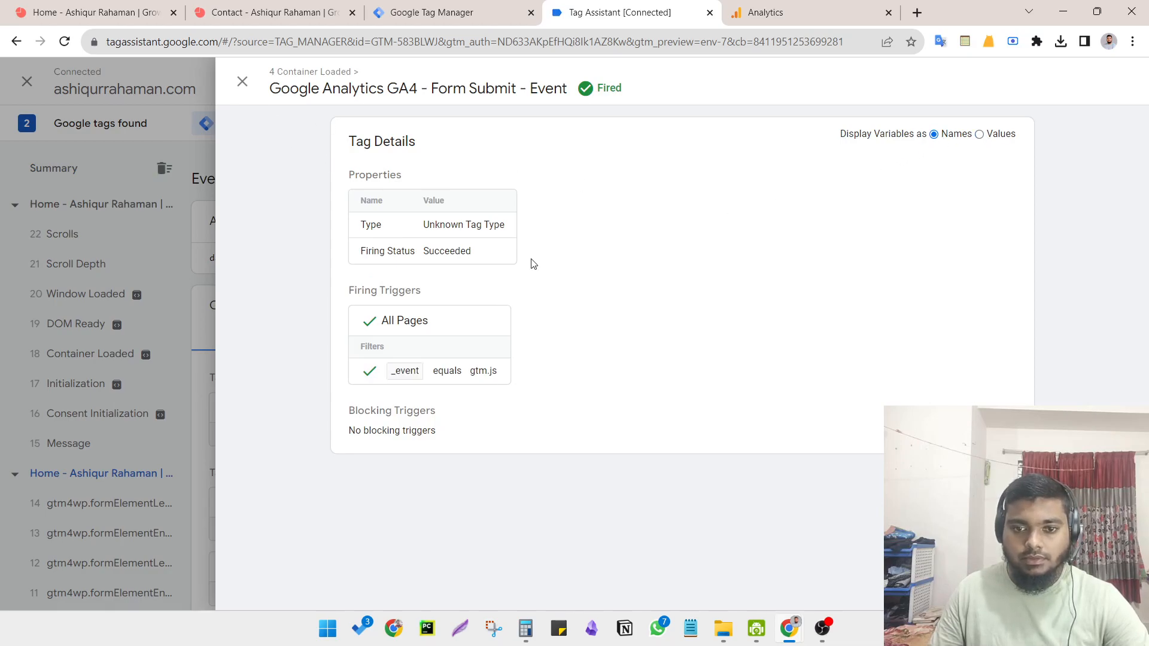
pyautogui.click(180, 213)
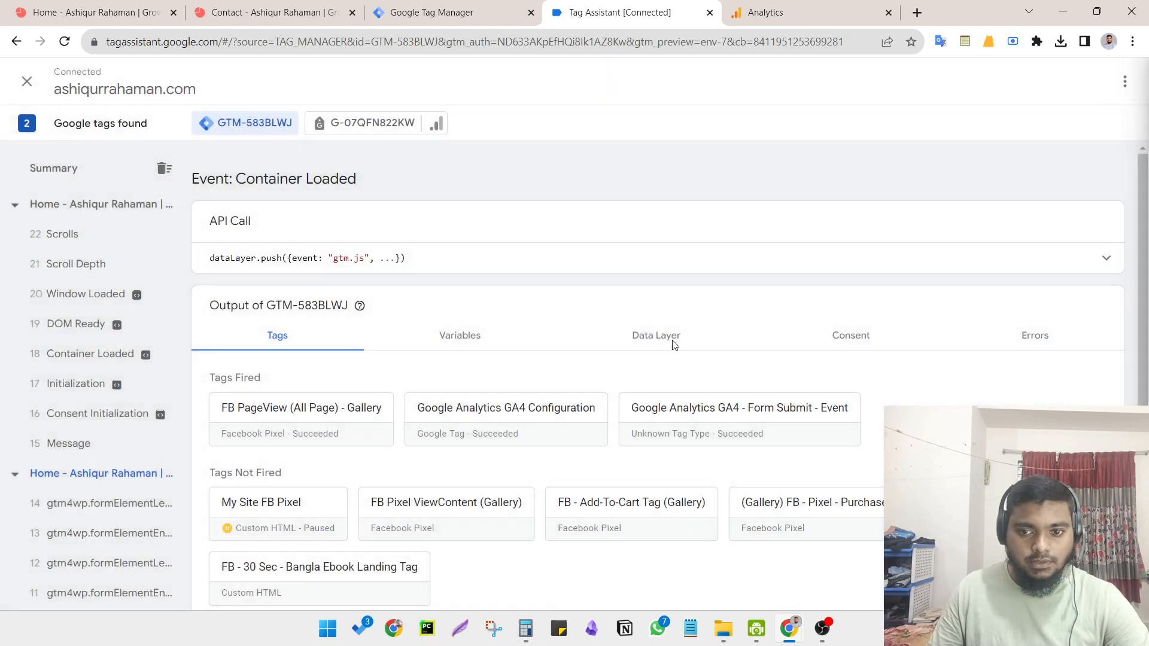
pyautogui.click(687, 413)
pyautogui.click(122, 346)
# - Examine the Container Loaded event's variables in Tag Assistant, including the form variables and their values
pyautogui.click(454, 333)
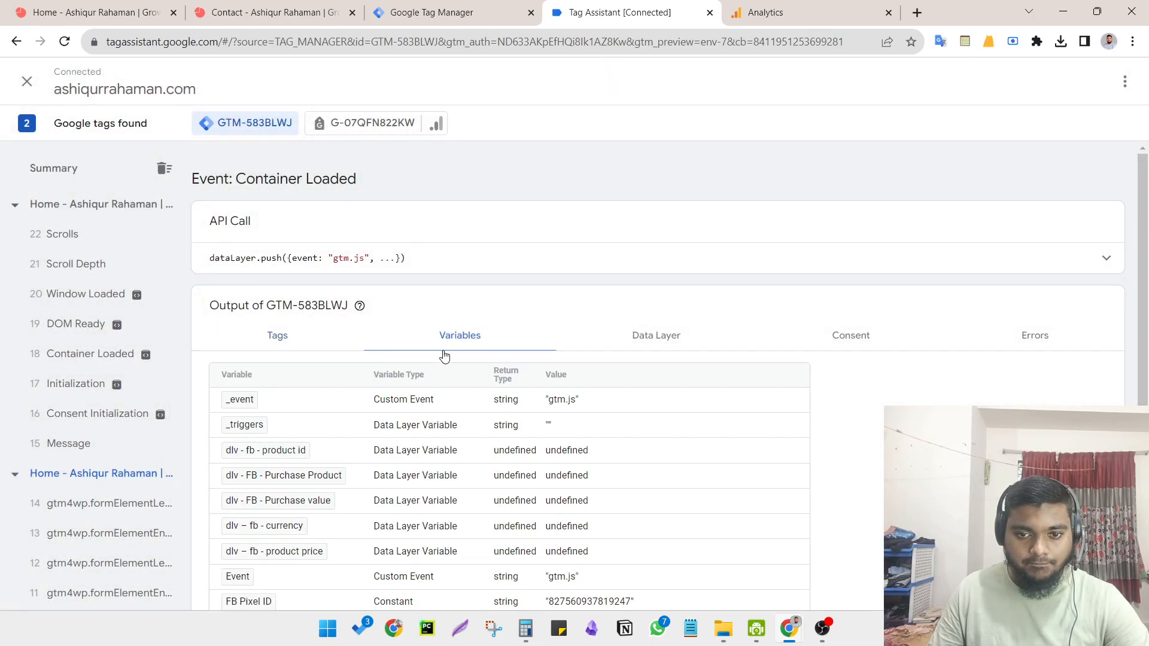
pyautogui.scroll(-4, 455, 383)
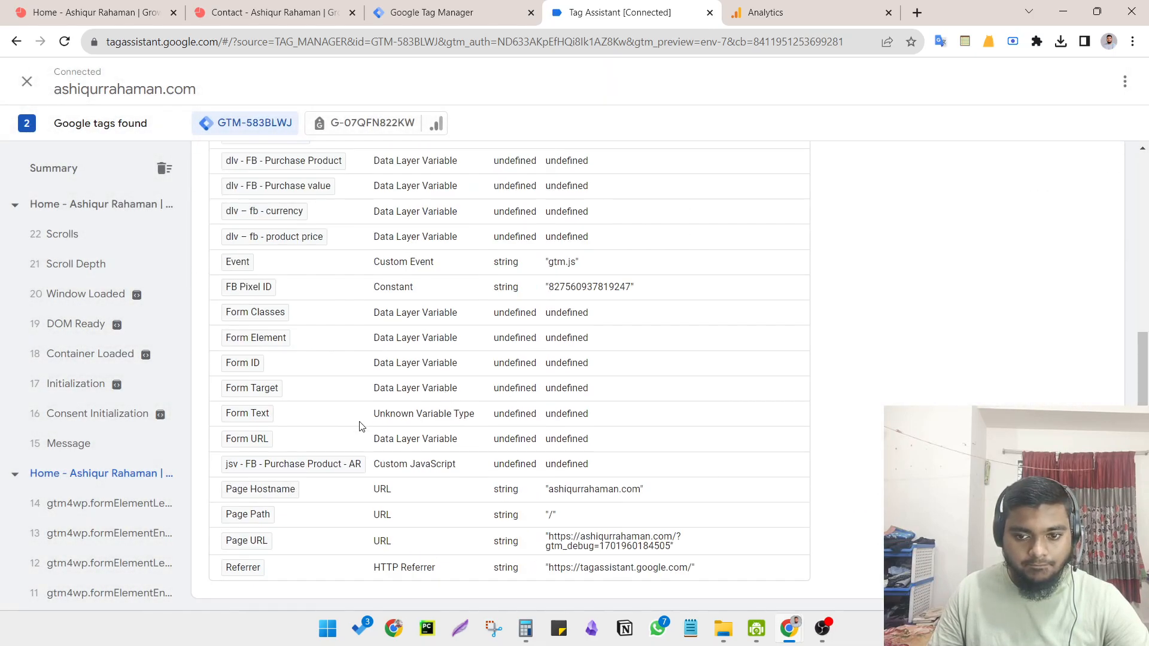
pyautogui.scroll(6, 361, 423)
# - Switch to Analytics DebugView, examine the latest Form_submit event's parameters and user properties, and close its details
pyautogui.click(772, 12)
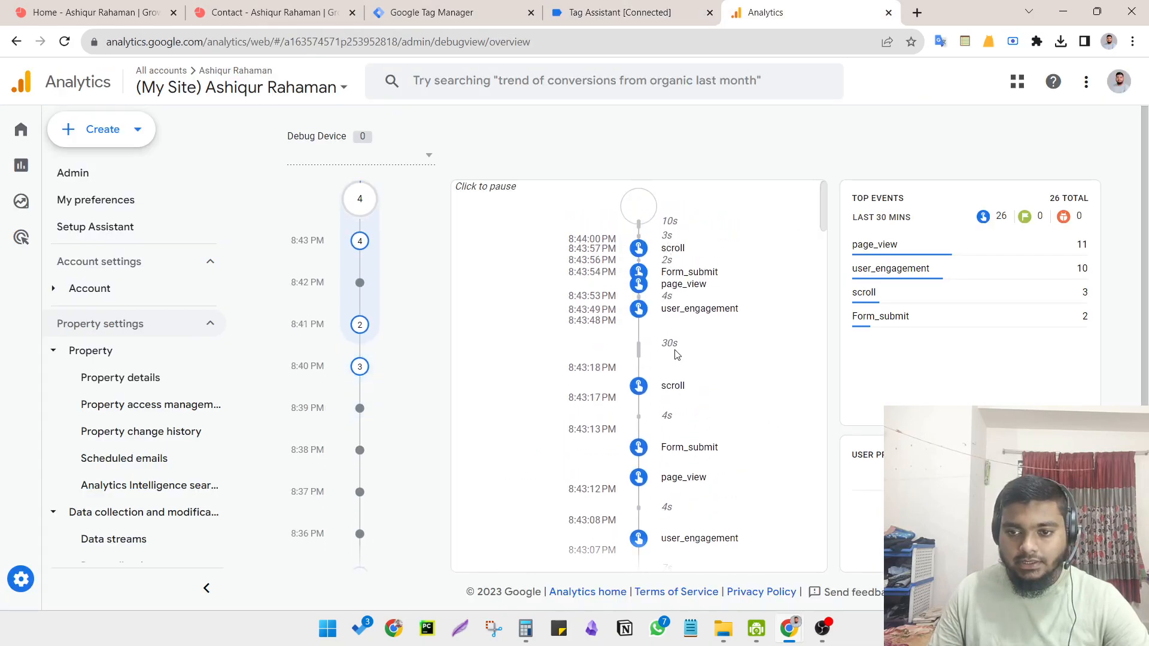
pyautogui.click(672, 274)
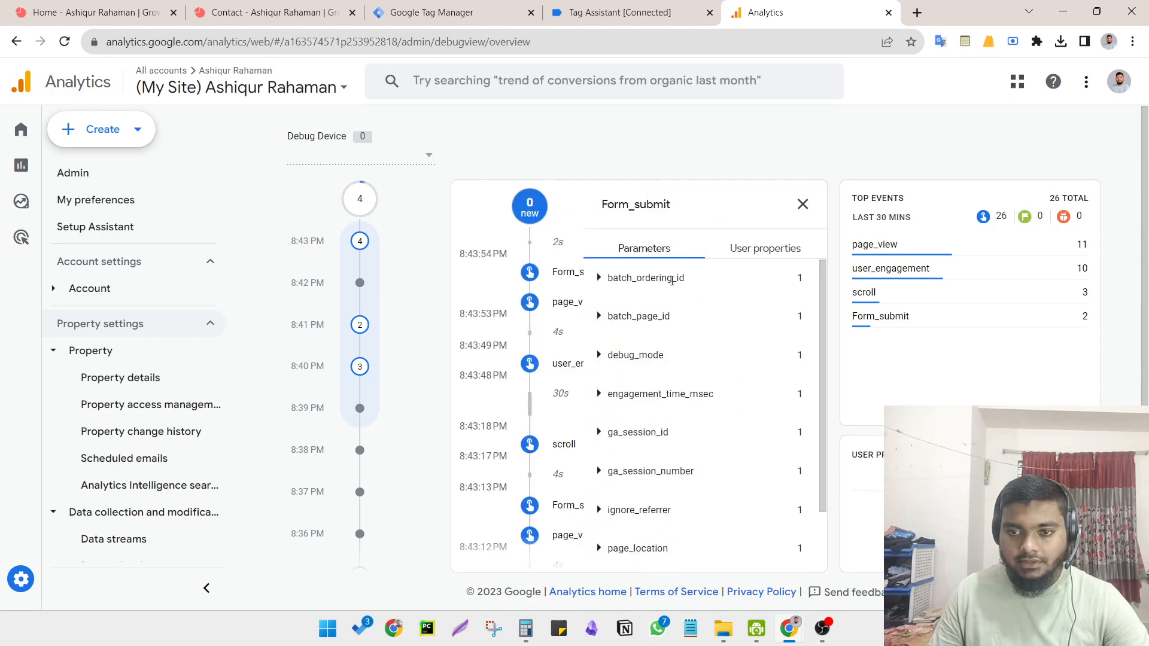
pyautogui.click(770, 250)
pyautogui.click(650, 250)
pyautogui.click(762, 250)
pyautogui.click(802, 205)
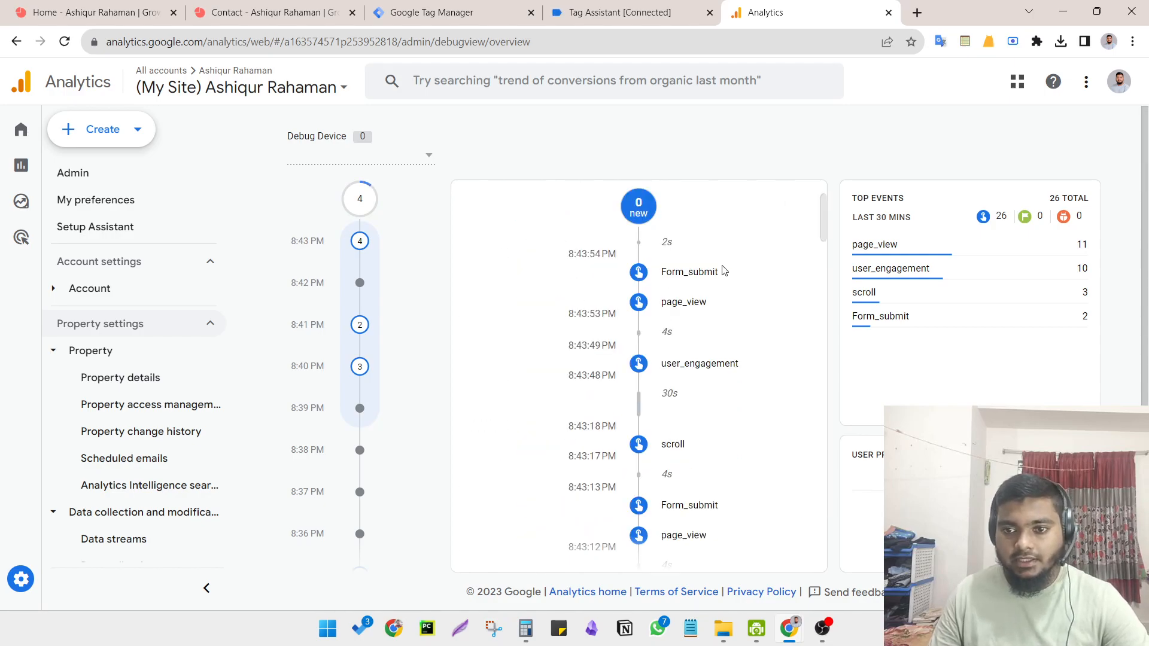